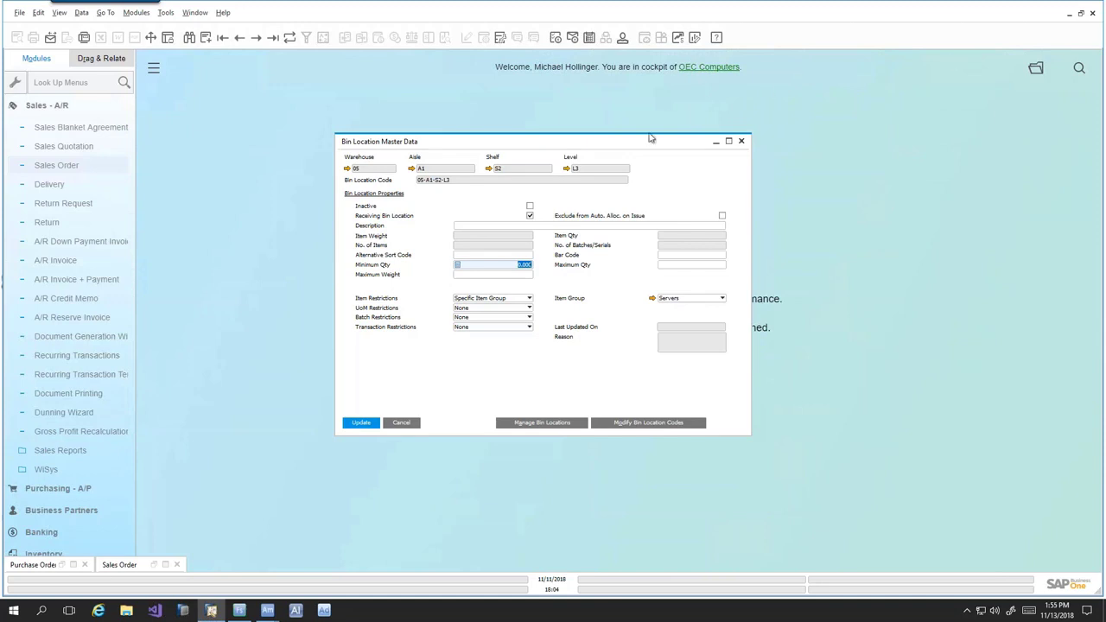
pyautogui.moveTo(589, 137); pyautogui.dragTo(592, 130)
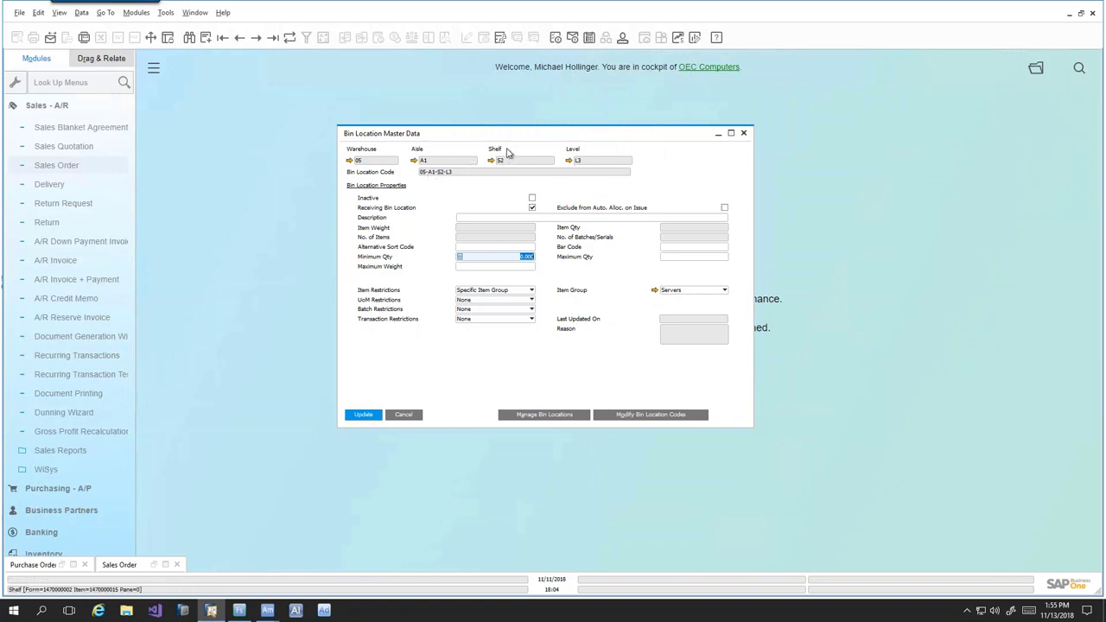
pyautogui.moveTo(513, 139); pyautogui.dragTo(516, 133)
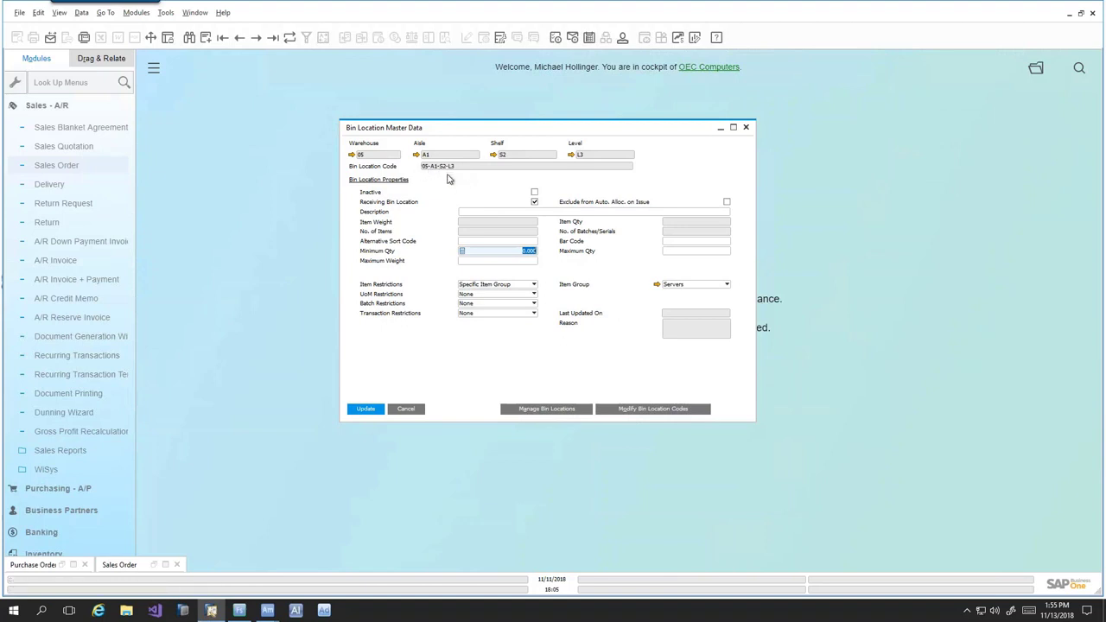
pyautogui.moveTo(471, 135); pyautogui.dragTo(473, 142)
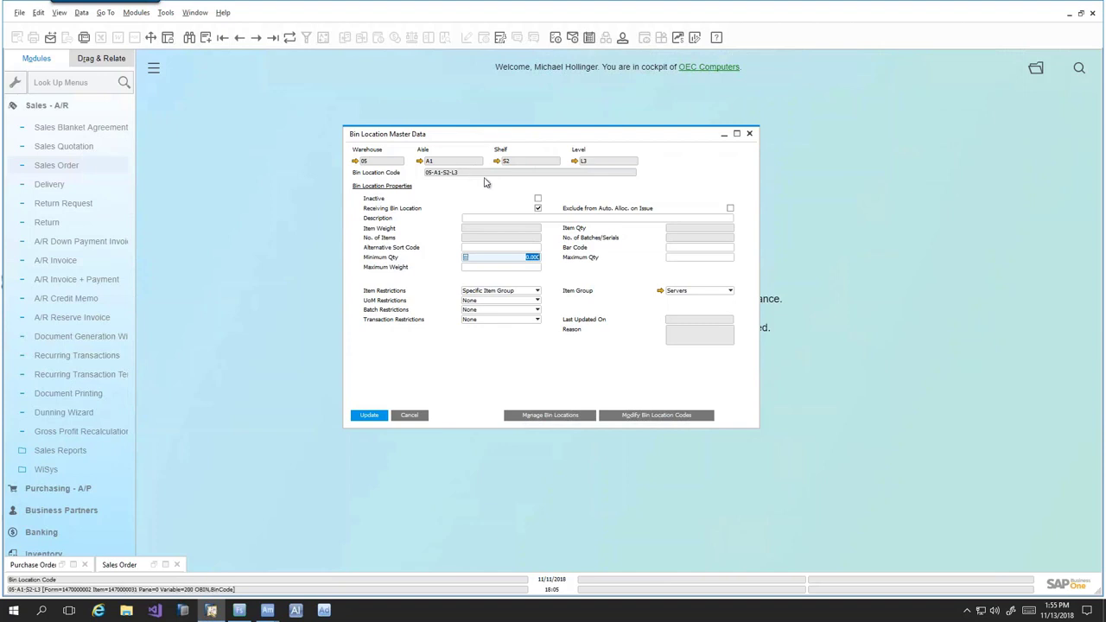
# - Enter a1s2l3 as the bar code of bin location 05-A1-S2-L3
pyautogui.click(678, 248)
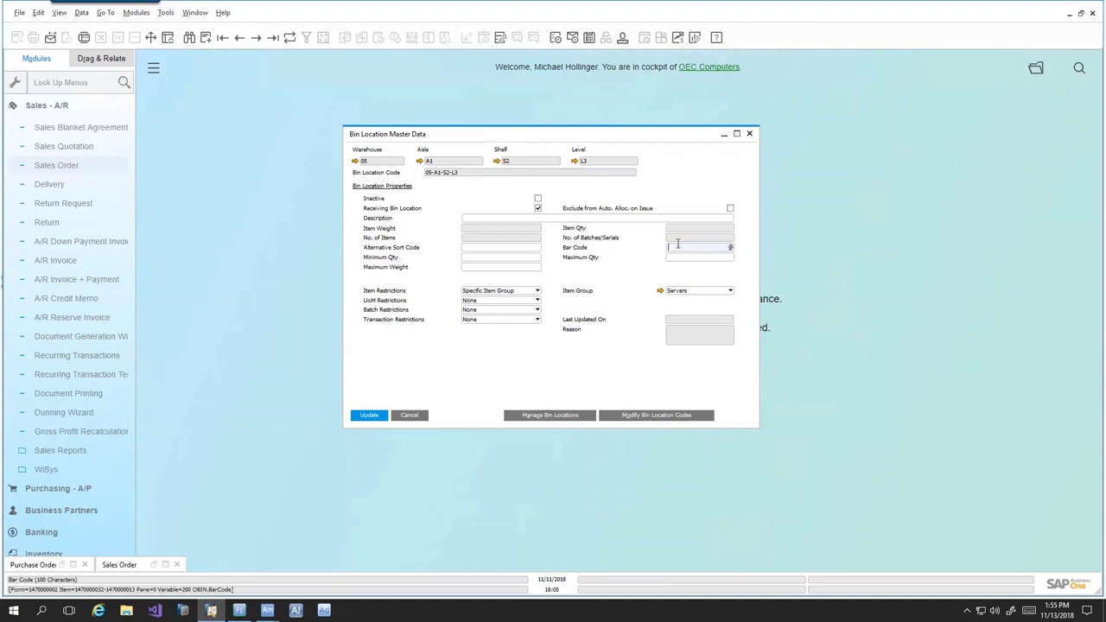
pyautogui.write('a1s2')
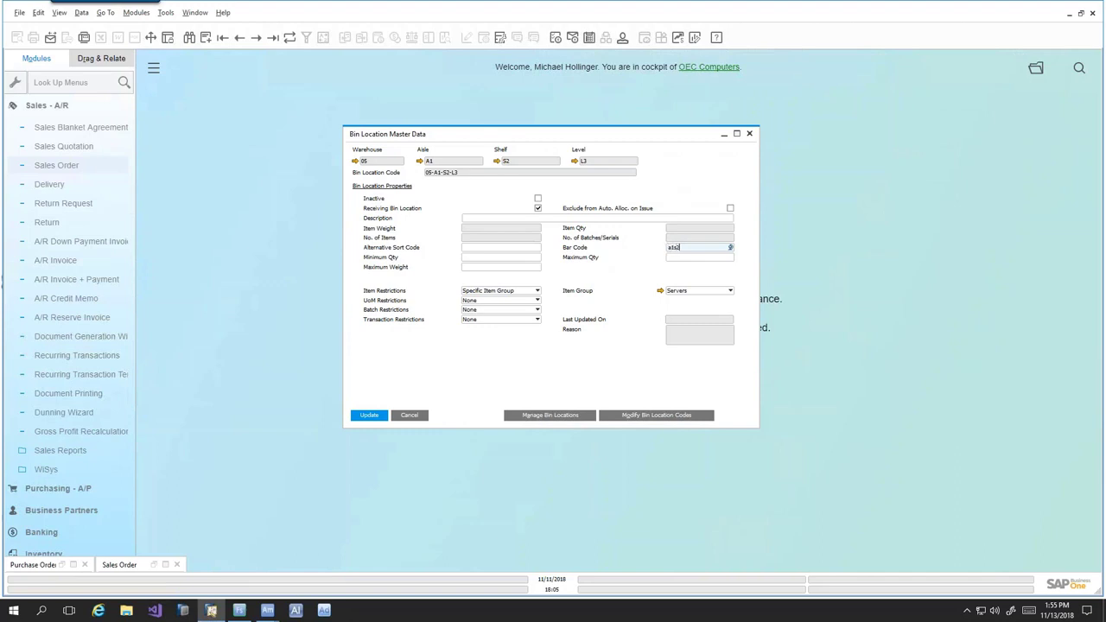
pyautogui.write('l3')
pyautogui.press('Tab')
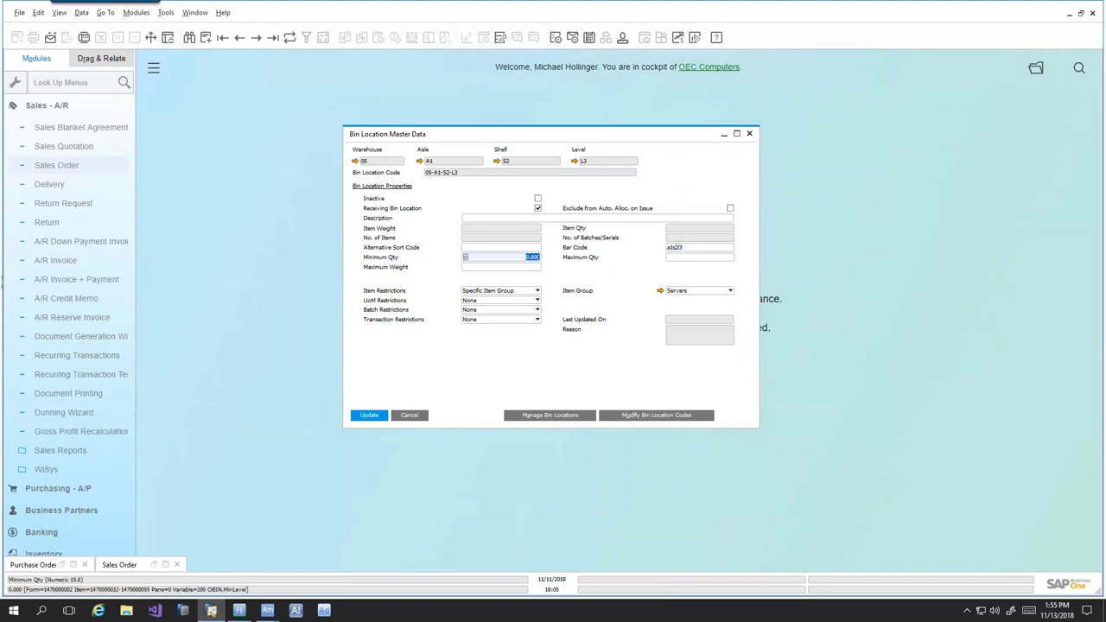
# - Clear the bar code of bin location 05-A1-S2-L3
pyautogui.click(730, 248)
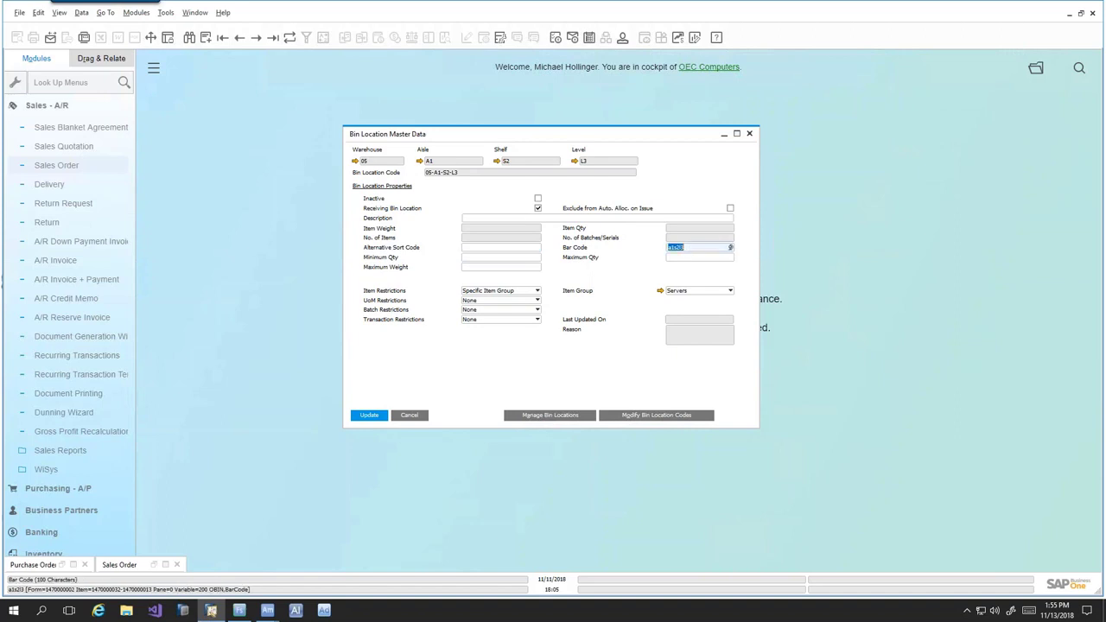
pyautogui.click(670, 256)
pyautogui.click(670, 247)
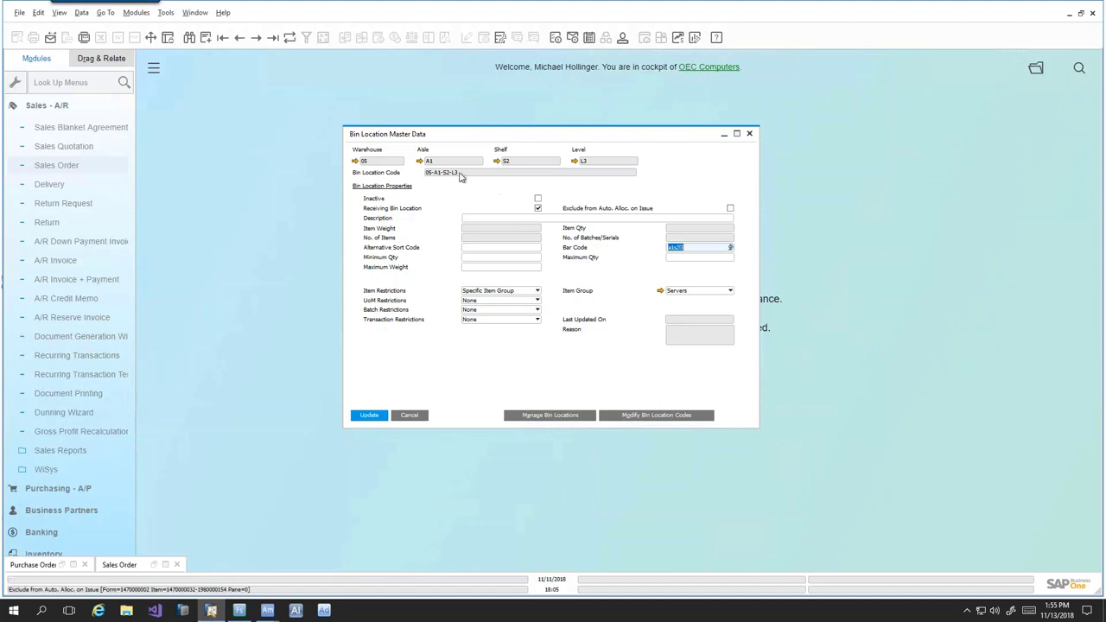
pyautogui.press('BackSpace')
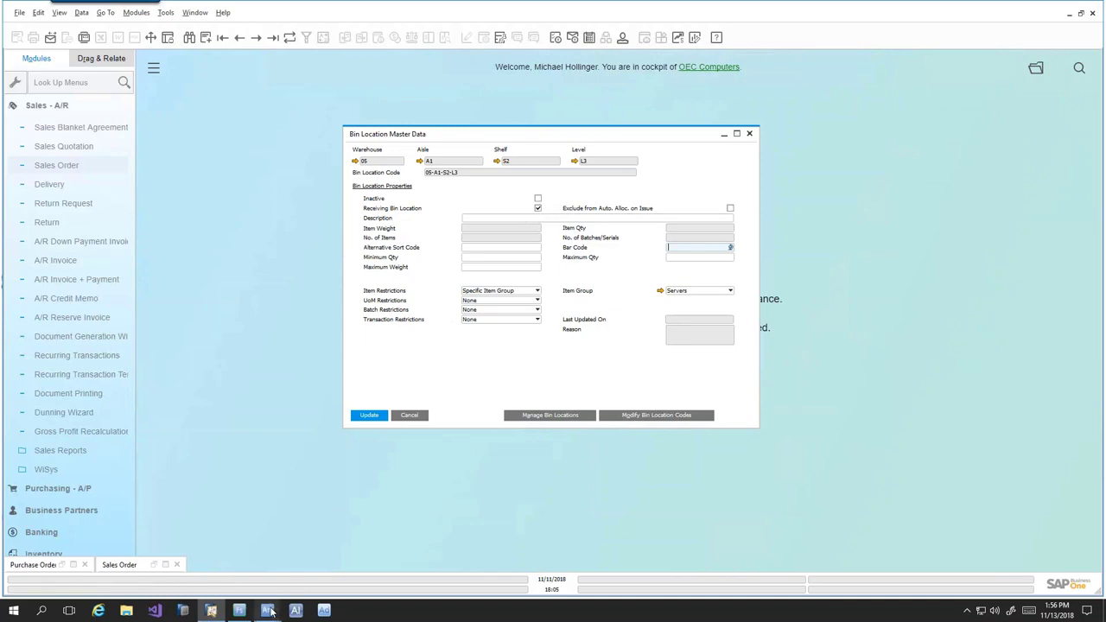
# - Switch to Agility Mobile, view the device's default bin and warehouse setup, and return to SAP Business One without saving
pyautogui.moveTo(271, 612)
pyautogui.click(319, 565)
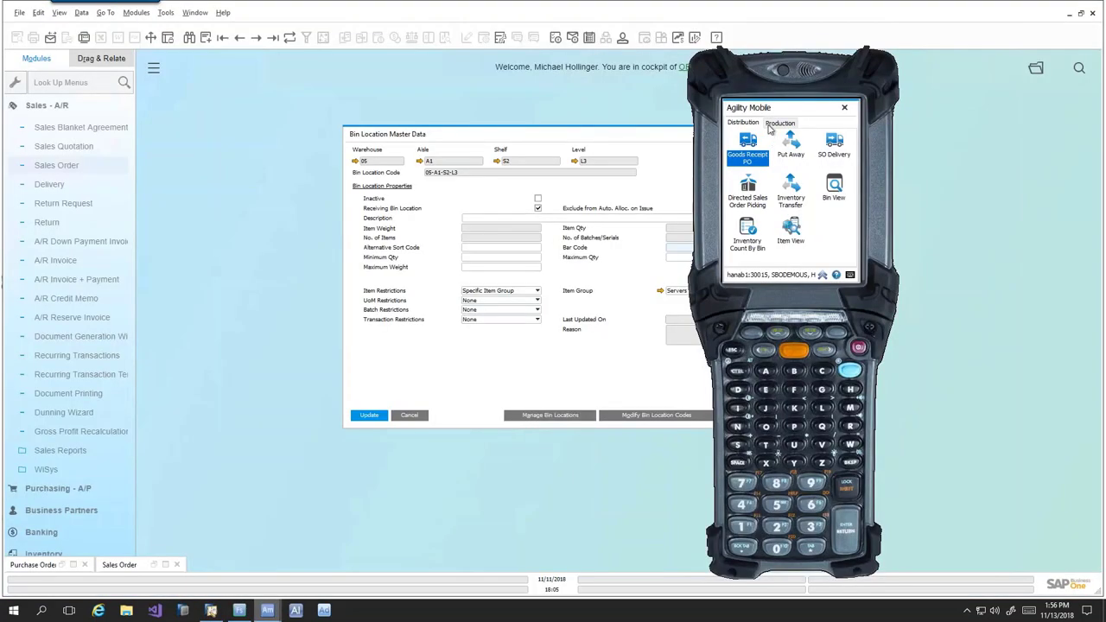
pyautogui.moveTo(775, 108); pyautogui.dragTo(779, 101)
pyautogui.click(831, 273)
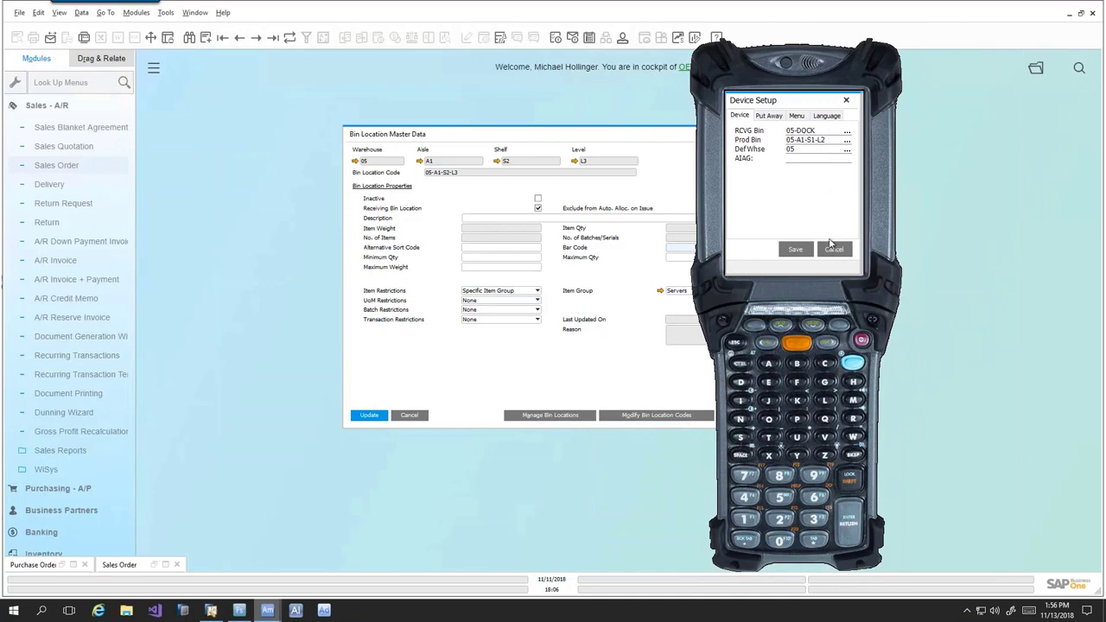
pyautogui.click(833, 251)
pyautogui.click(615, 217)
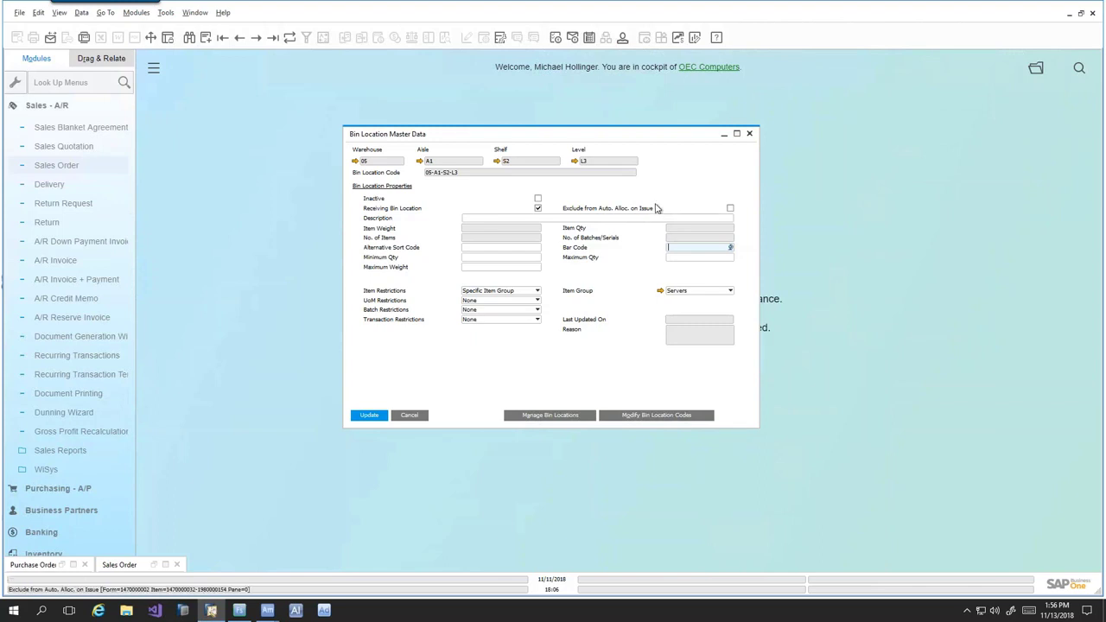
# - Examine the minimum and maximum quantity settings of the bin location
pyautogui.moveTo(644, 134); pyautogui.dragTo(648, 131)
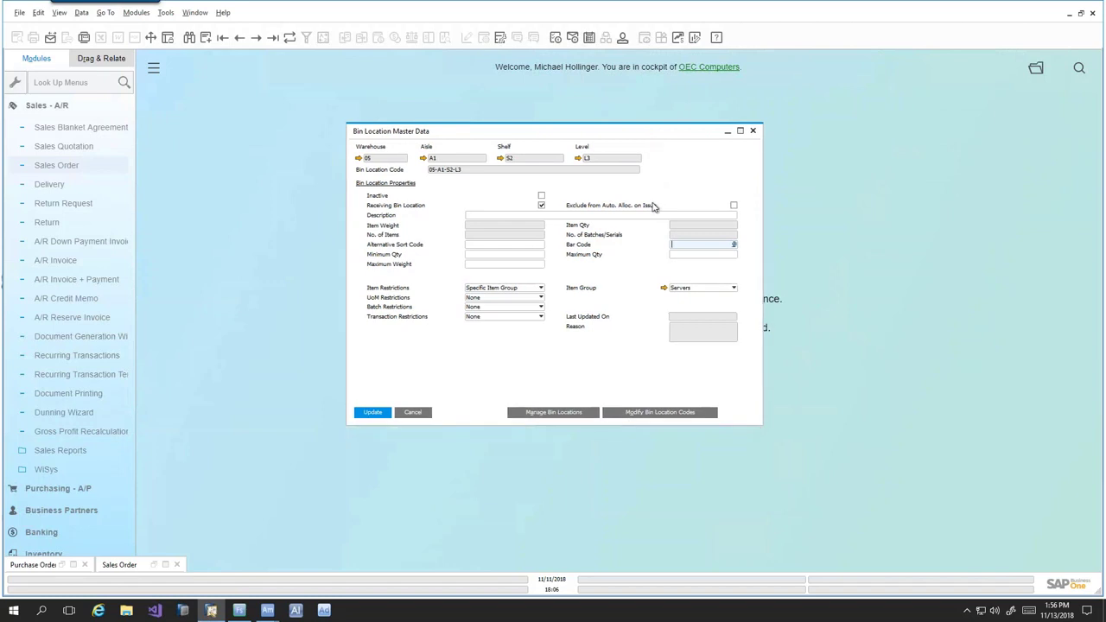
pyautogui.click(481, 256)
pyautogui.click(674, 256)
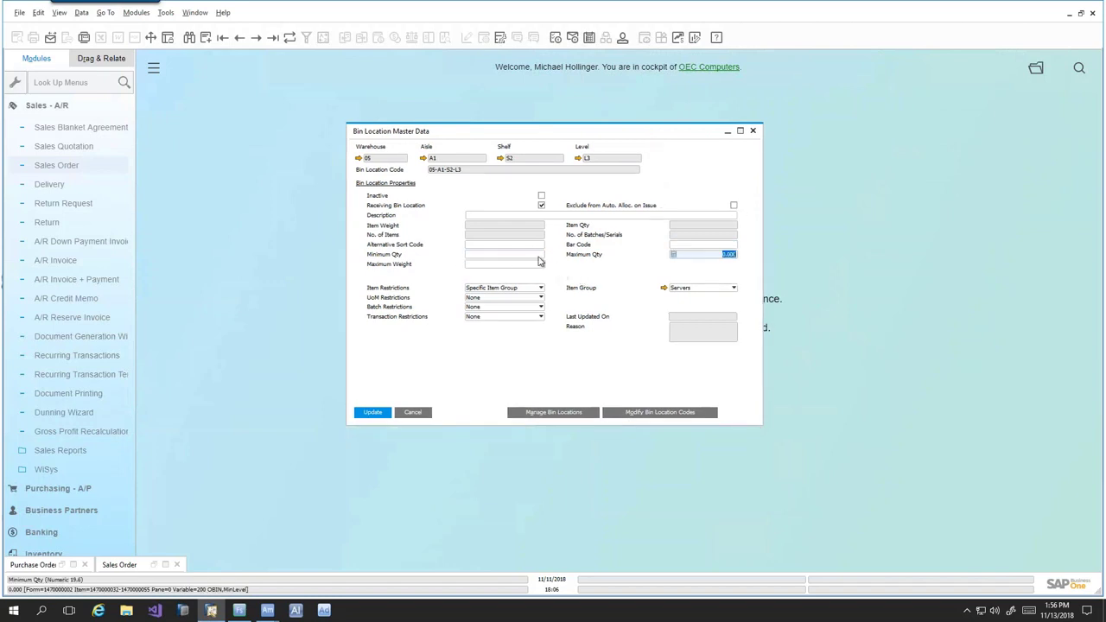
pyautogui.click(493, 254)
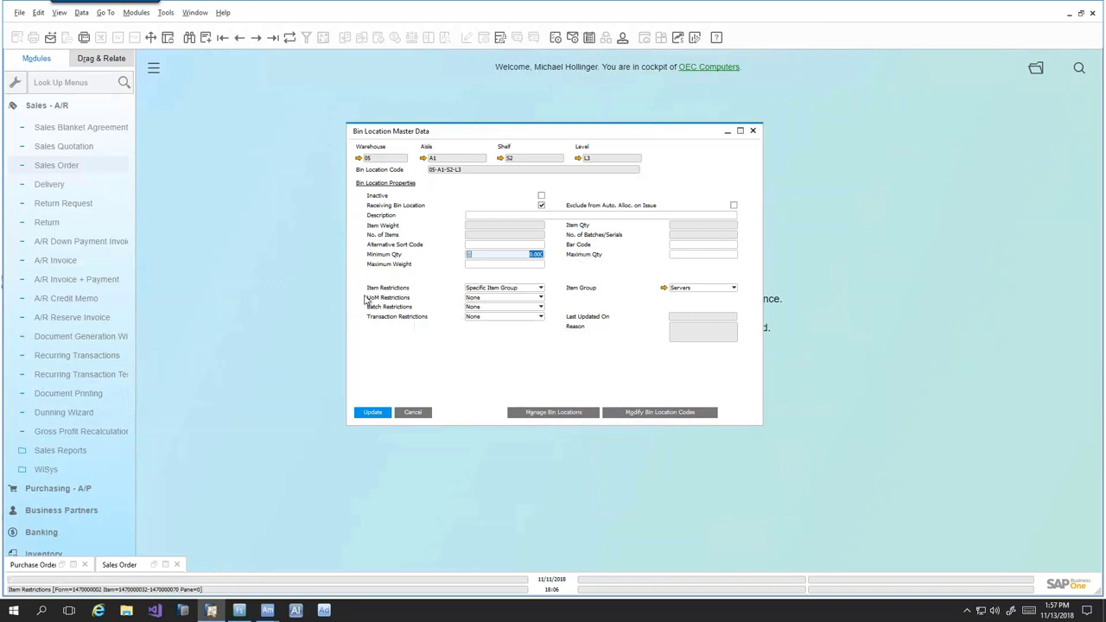
# - Examine the options available for the bin location's item, UoM, batch and transaction restrictions
pyautogui.click(490, 288)
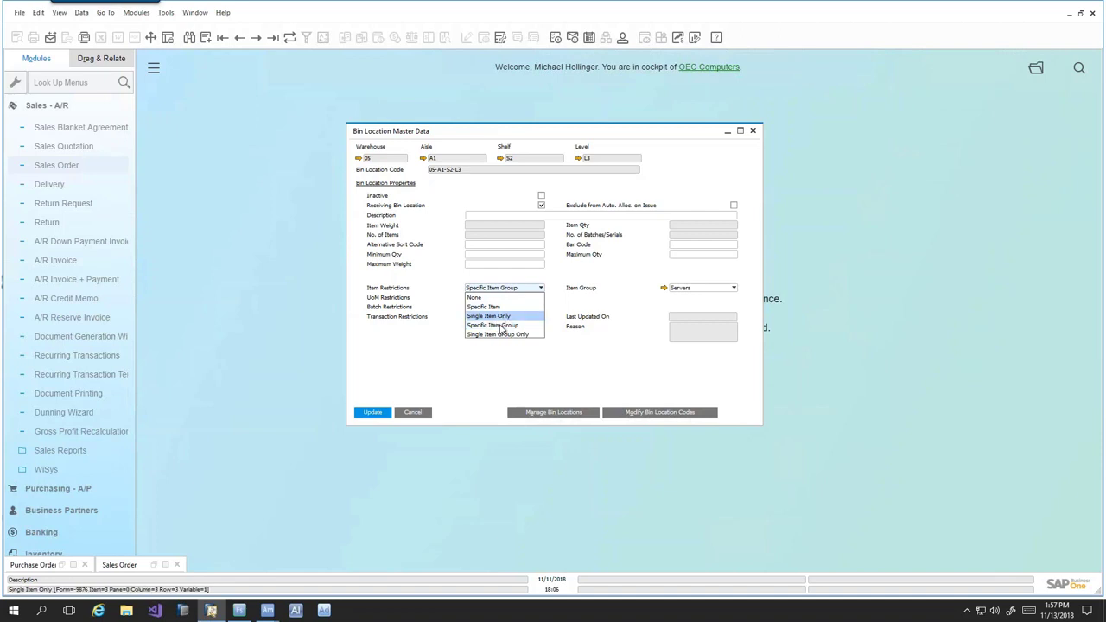
pyautogui.press('Escape')
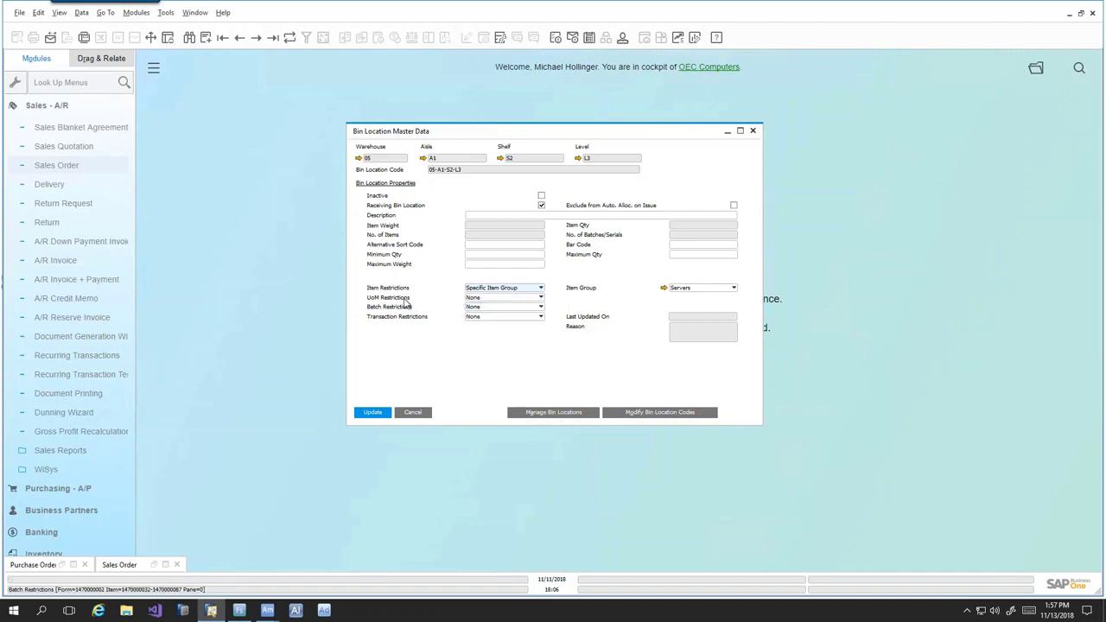
pyautogui.click(479, 299)
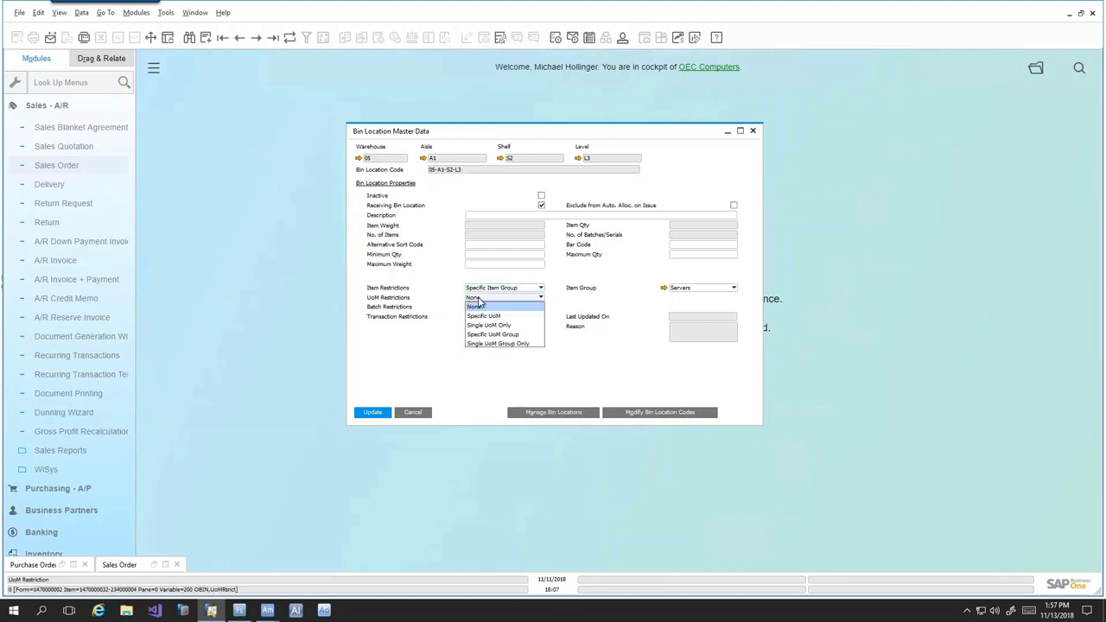
pyautogui.click(476, 307)
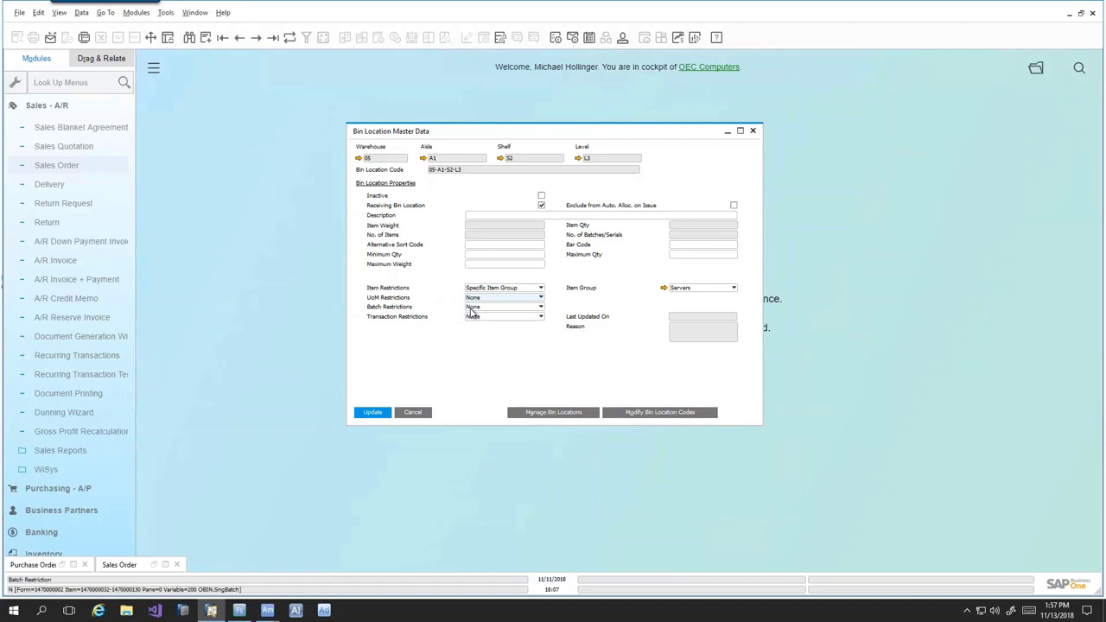
pyautogui.click(470, 309)
pyautogui.click(473, 316)
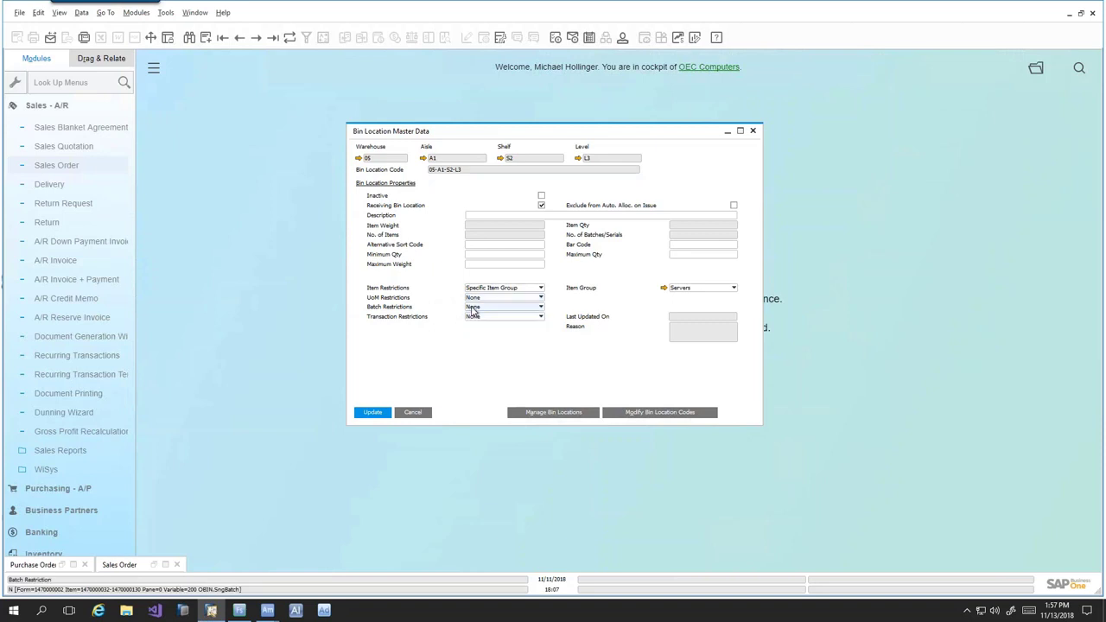
pyautogui.click(473, 309)
pyautogui.click(472, 310)
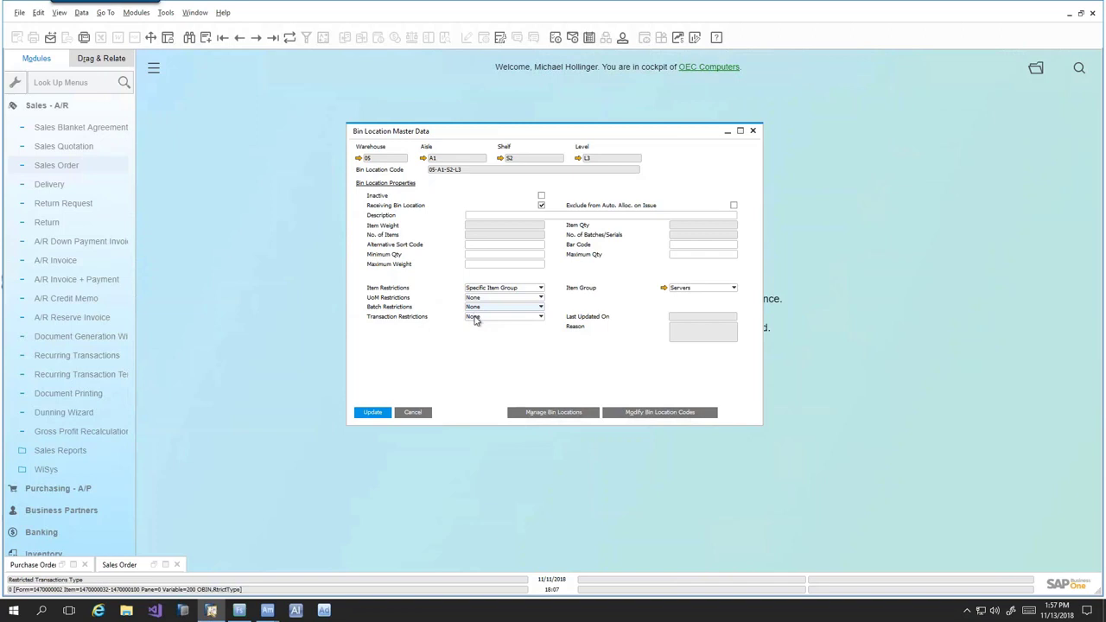
pyautogui.click(474, 318)
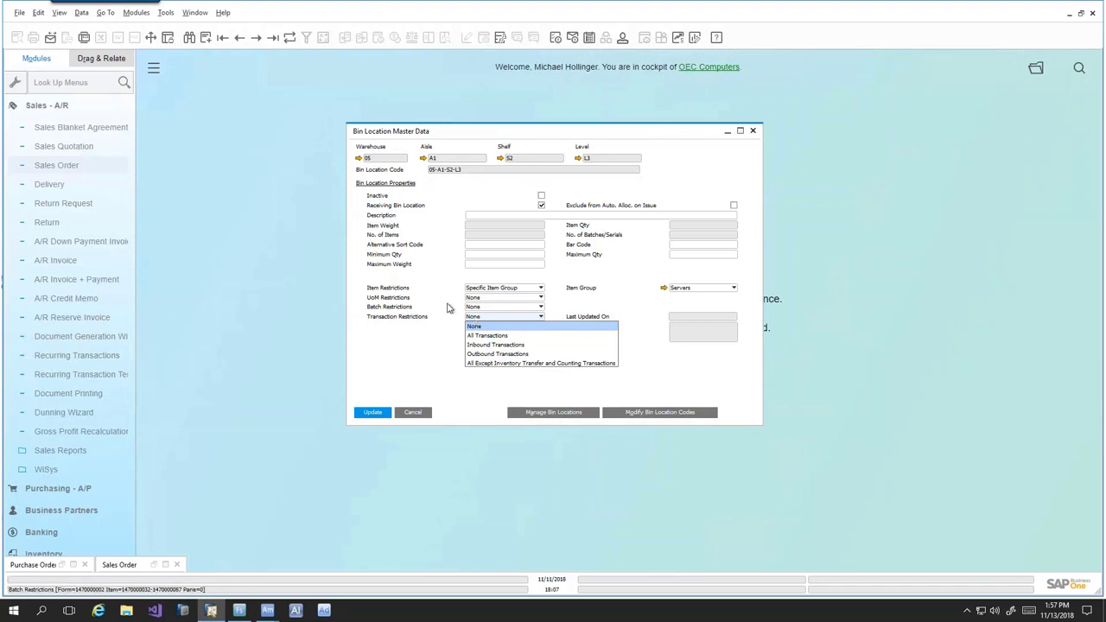
pyautogui.click(474, 326)
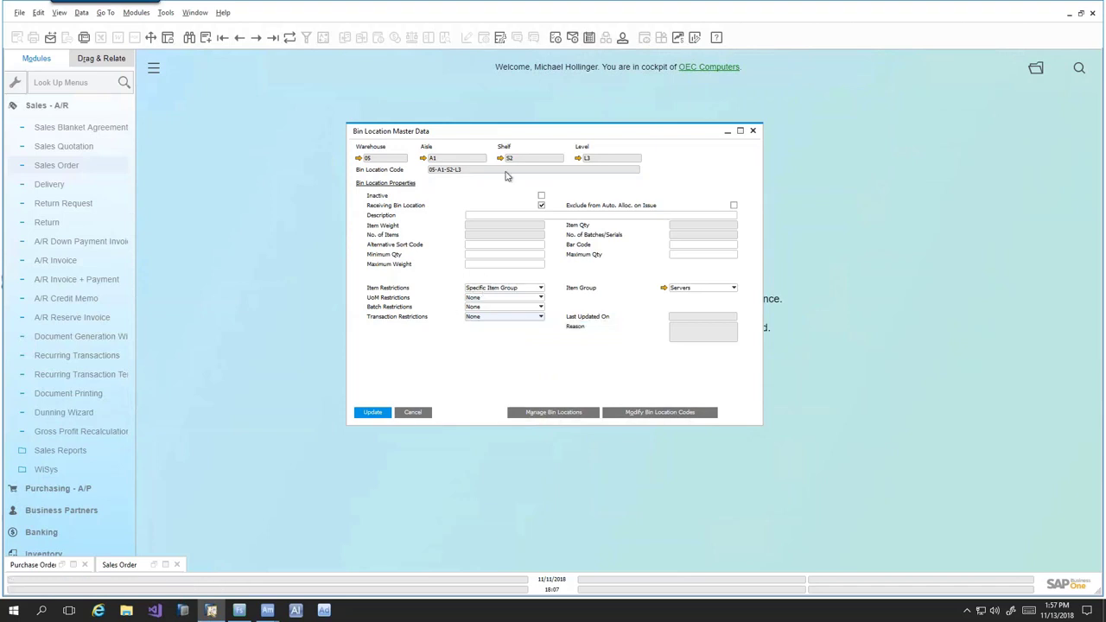
# - Restrict the bin location to the specific item group Servers and save the record
pyautogui.click(498, 290)
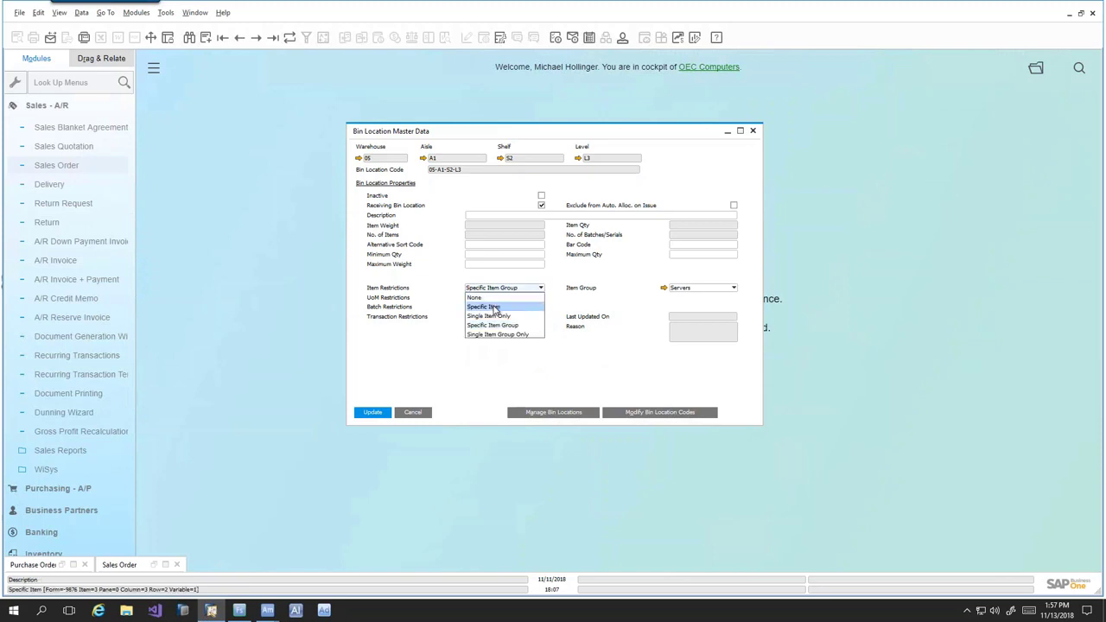
pyautogui.click(493, 304)
pyautogui.click(496, 289)
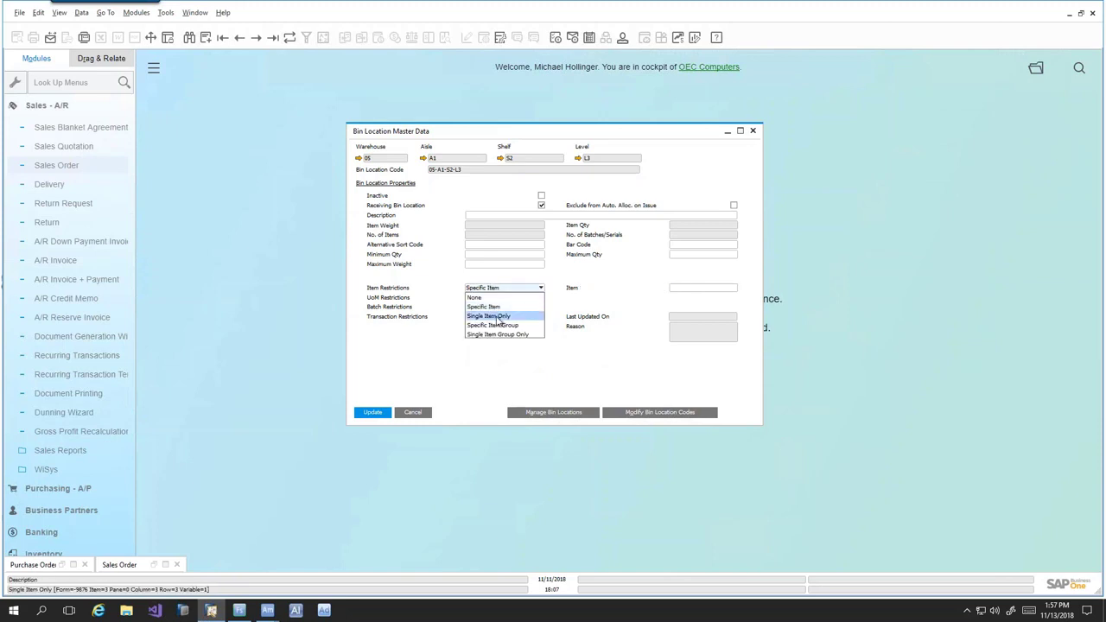
pyautogui.click(499, 327)
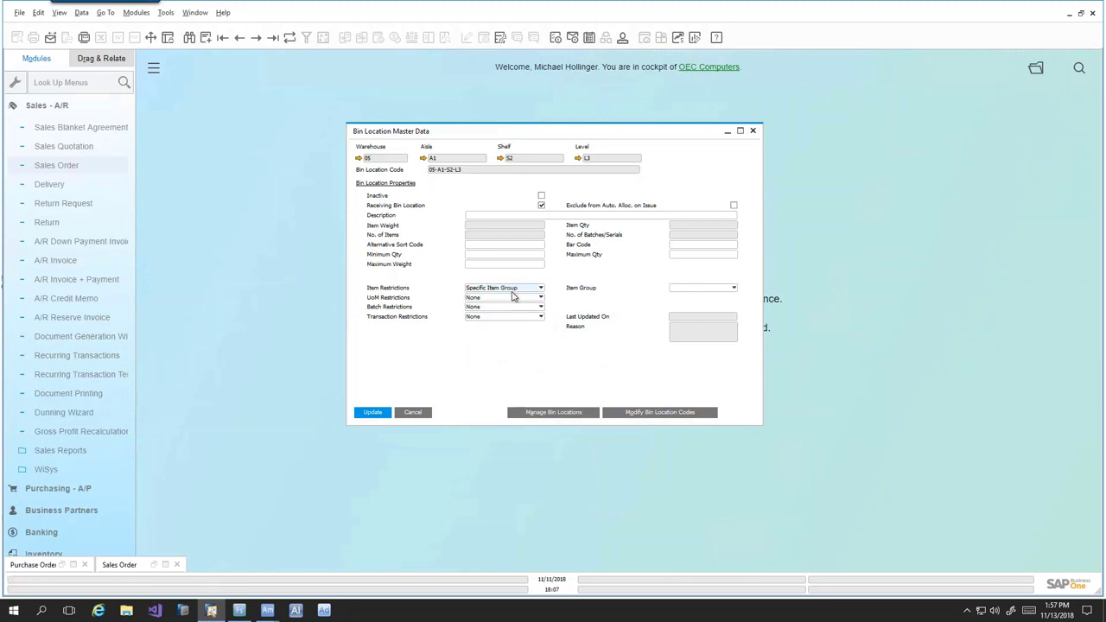
pyautogui.click(697, 291)
pyautogui.click(682, 343)
pyautogui.click(374, 412)
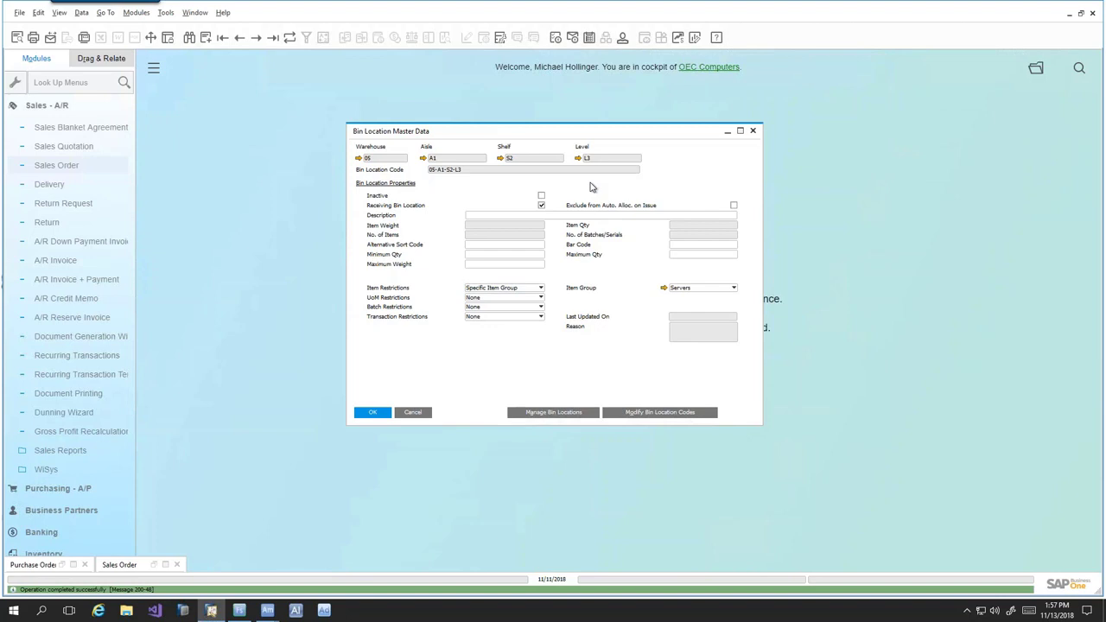
# - Minimize the bin location record and restore the Purchase Order window to review the order
pyautogui.moveTo(613, 135); pyautogui.dragTo(600, 144)
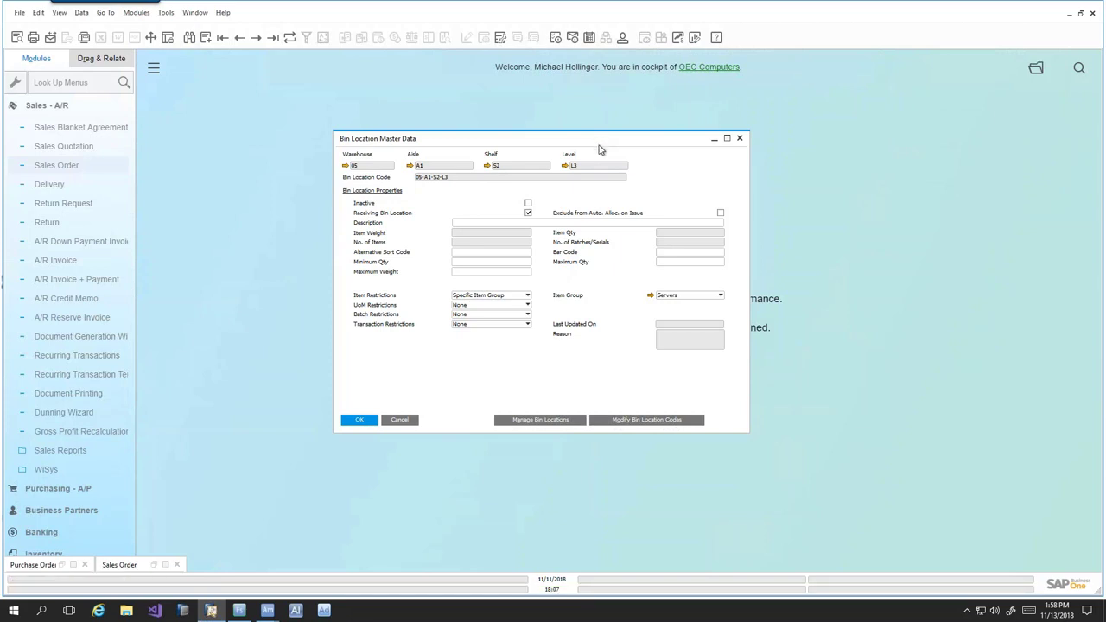
pyautogui.click(714, 138)
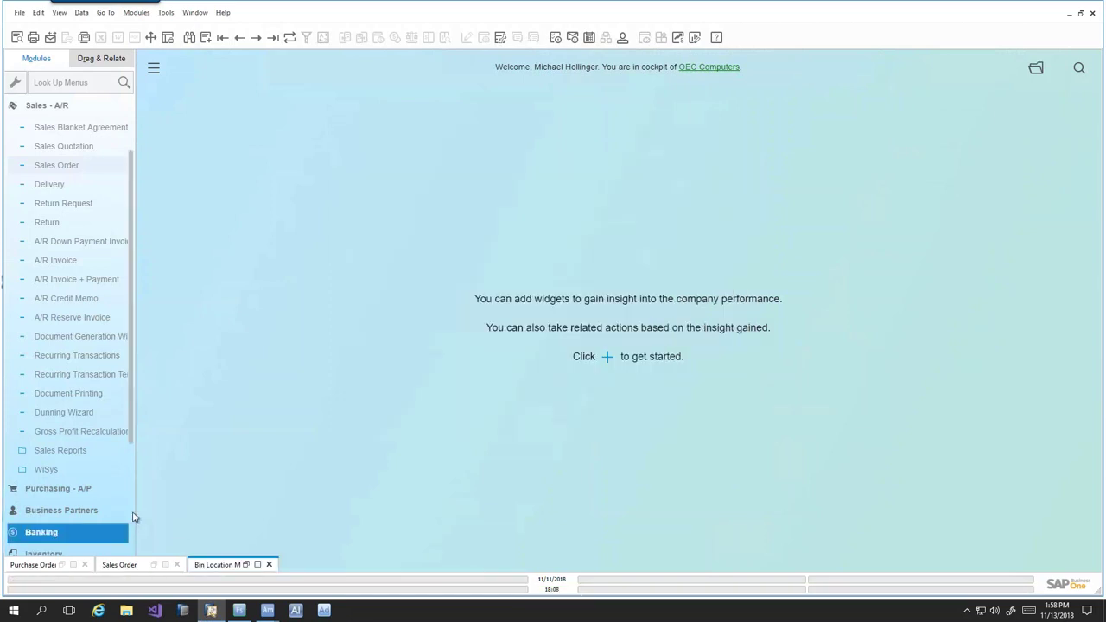
pyautogui.click(62, 565)
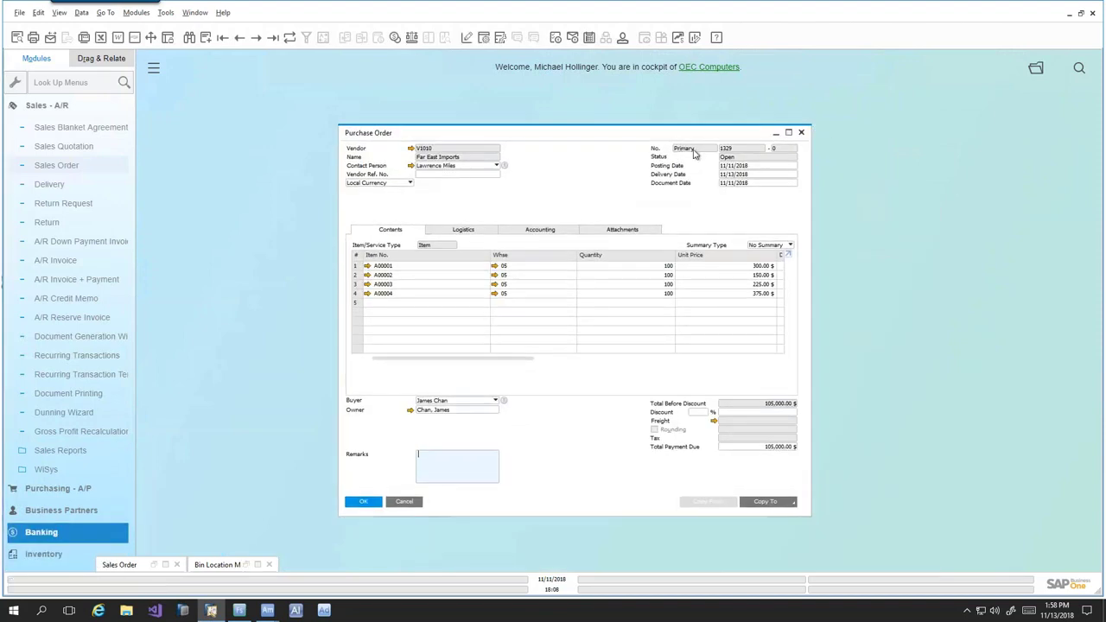
# - Minimize SAP Business One and open Goods Receipt PO in Agility Mobile
pyautogui.click(1074, 14)
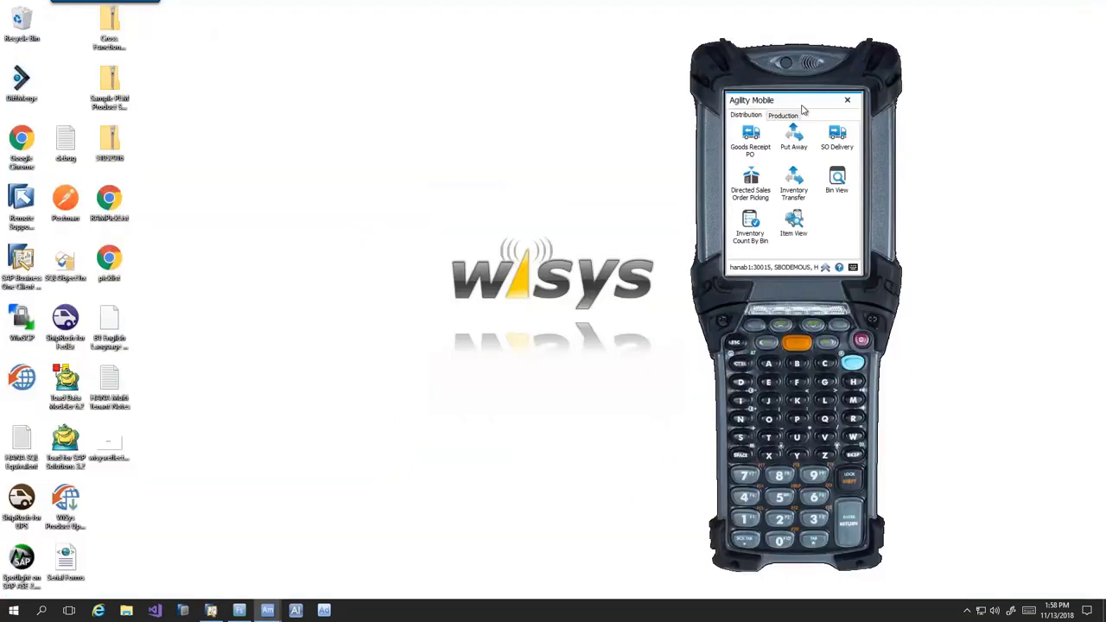
pyautogui.moveTo(802, 108); pyautogui.dragTo(803, 109)
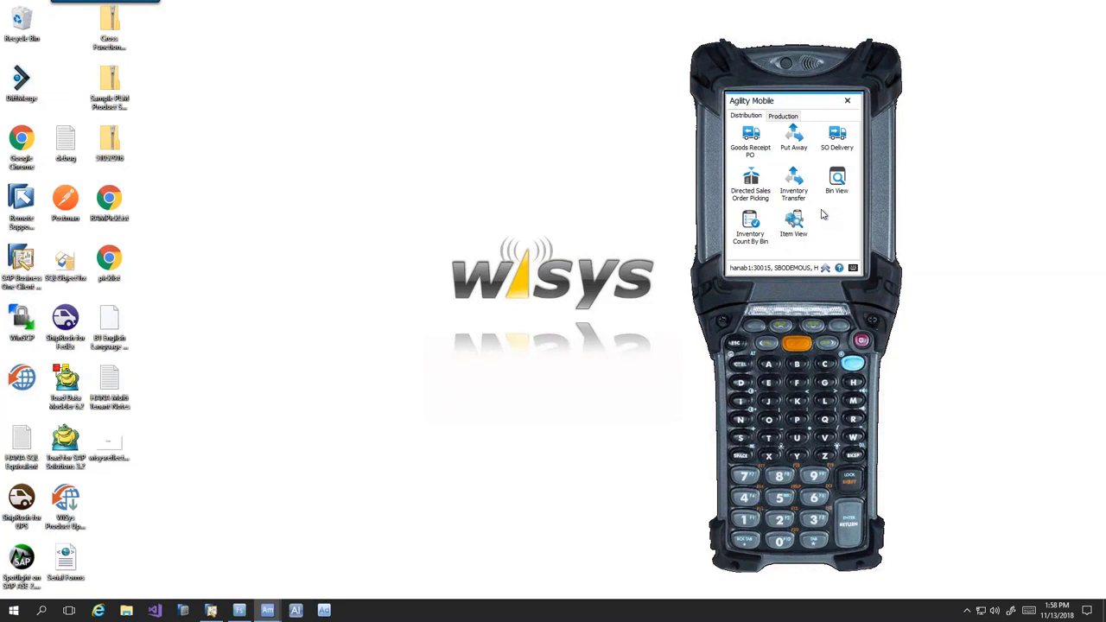
pyautogui.click(760, 152)
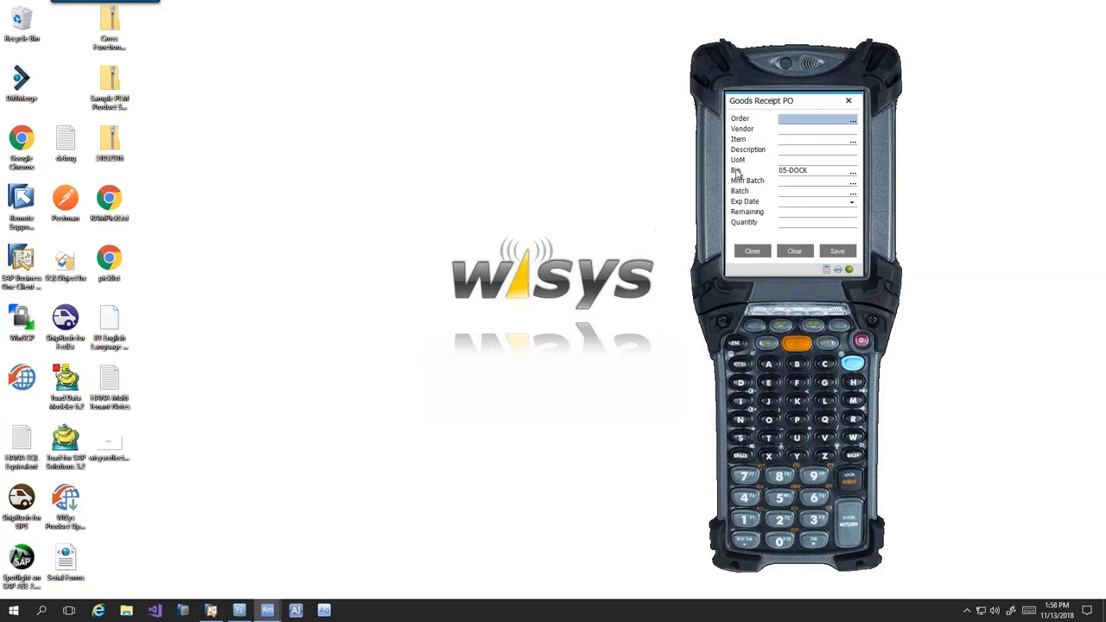
# - Enter the purchase order number in the receipt, erase it, and view the order lookup list without choosing an order
pyautogui.write('1329')
pyautogui.press('BackSpace')
pyautogui.press('BackSpace')
pyautogui.press('BackSpace')
pyautogui.click(851, 122)
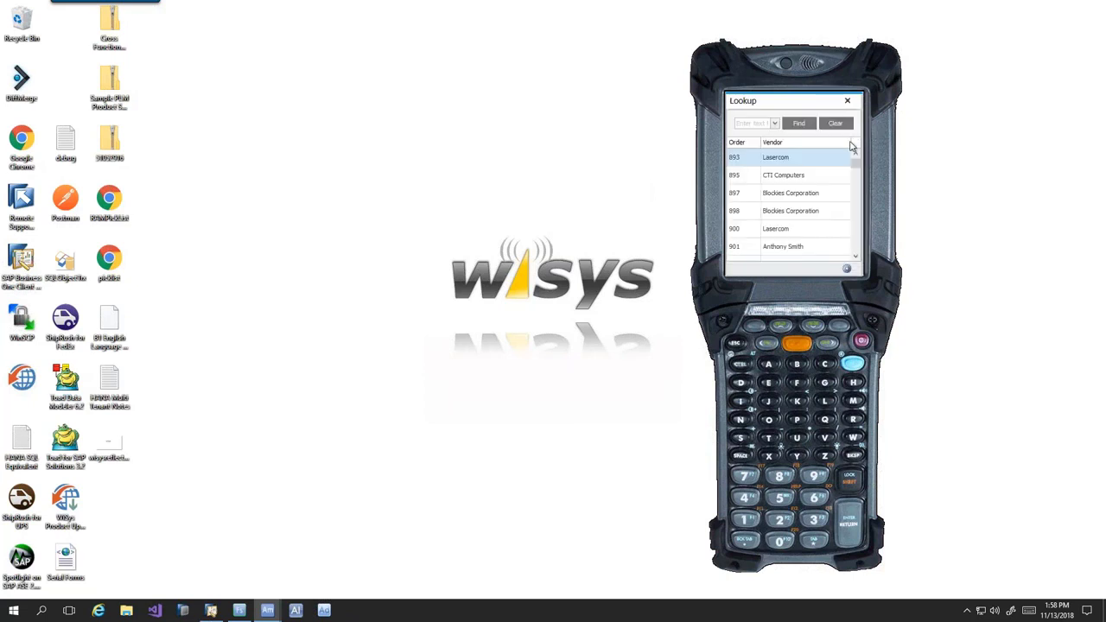
pyautogui.click(848, 102)
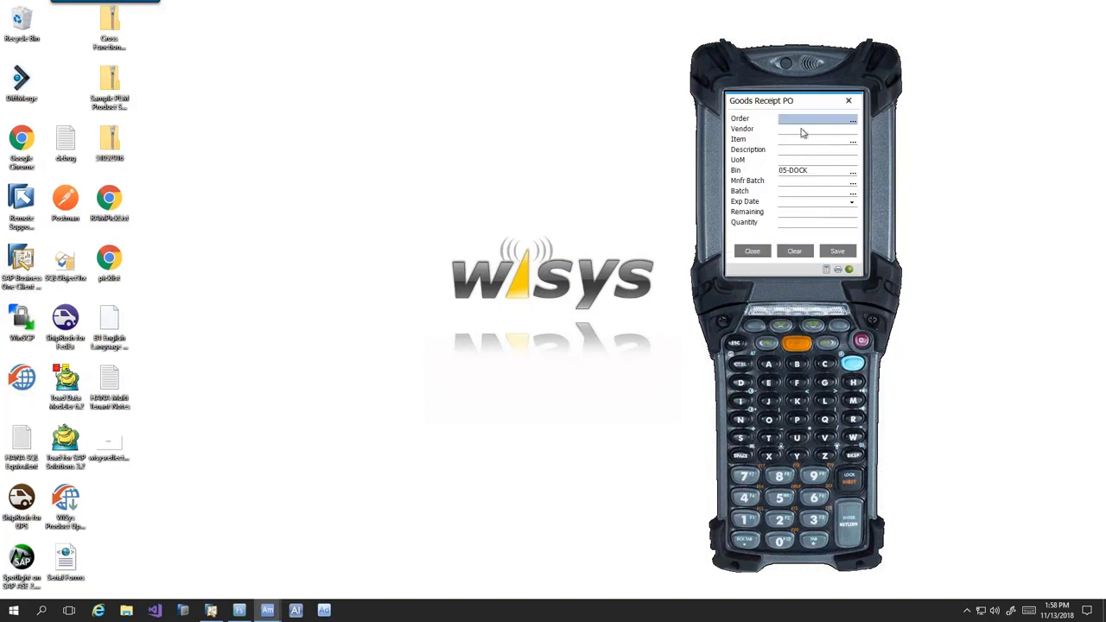
# - Load the purchase order by its number, receive 100 of item A00001 into bin 05-DOCK, and dismiss the label preview
pyautogui.write('1329')
pyautogui.press('Return')
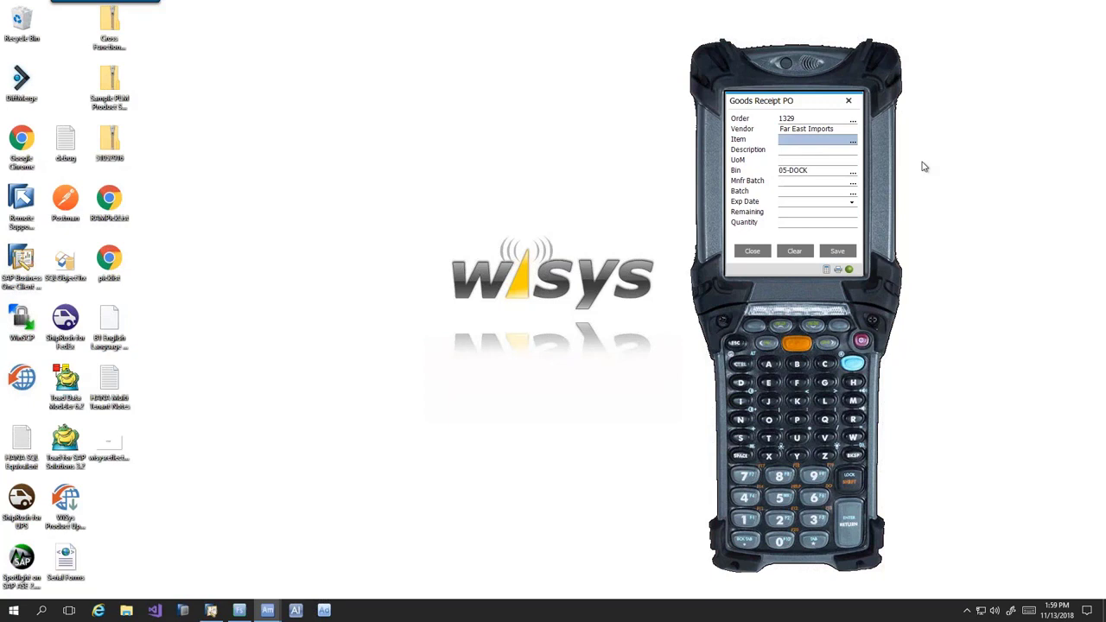
pyautogui.write('A00001')
pyautogui.press('Return')
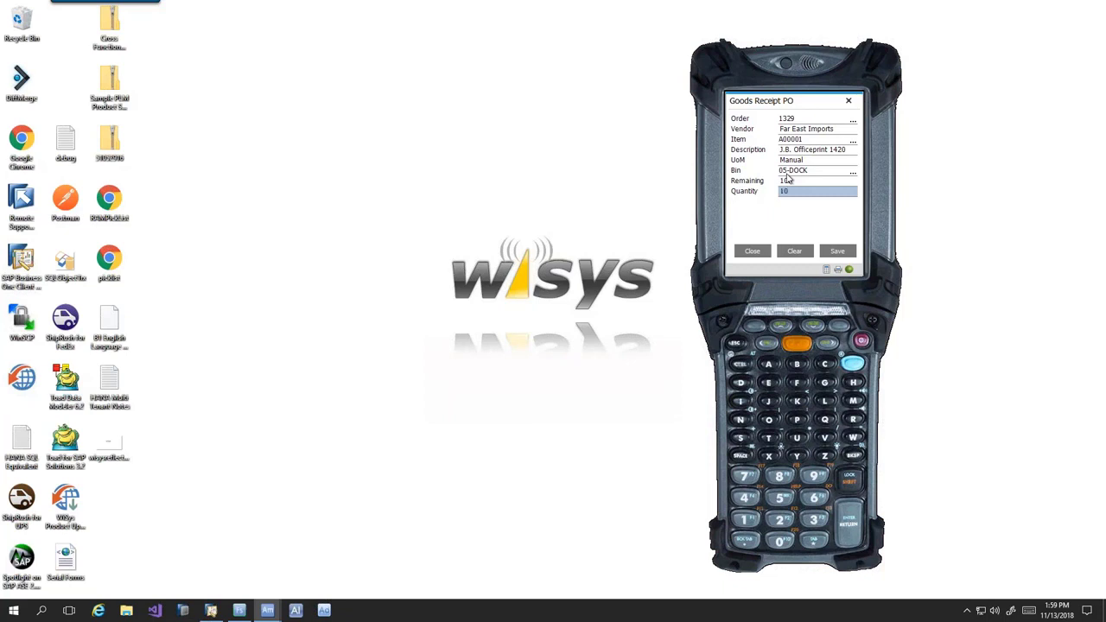
pyautogui.press('Return')
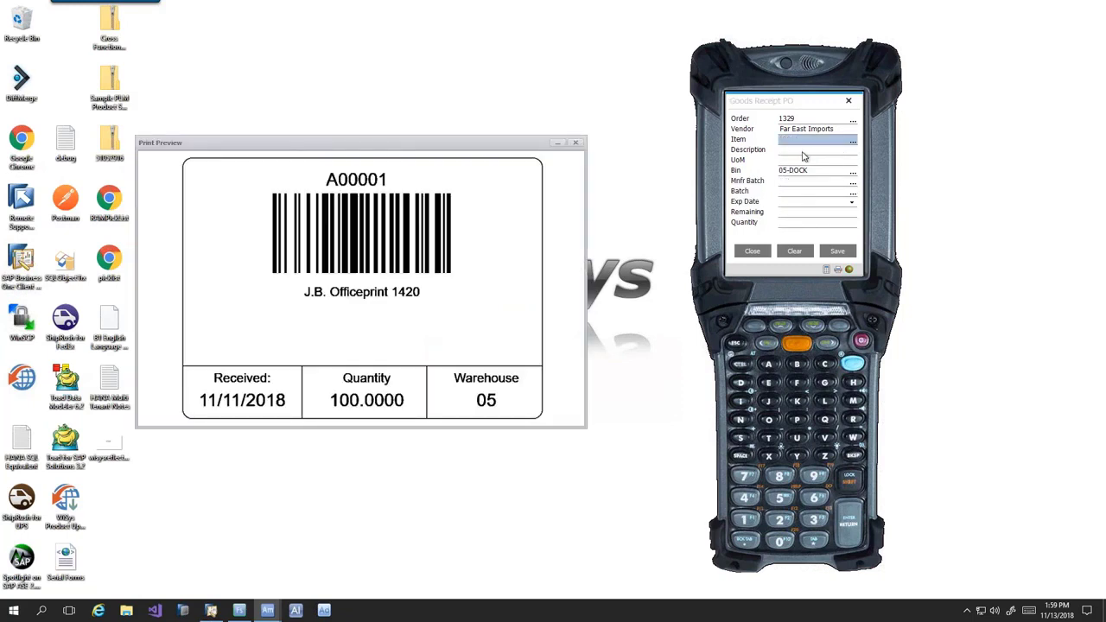
pyautogui.moveTo(447, 143); pyautogui.dragTo(496, 80)
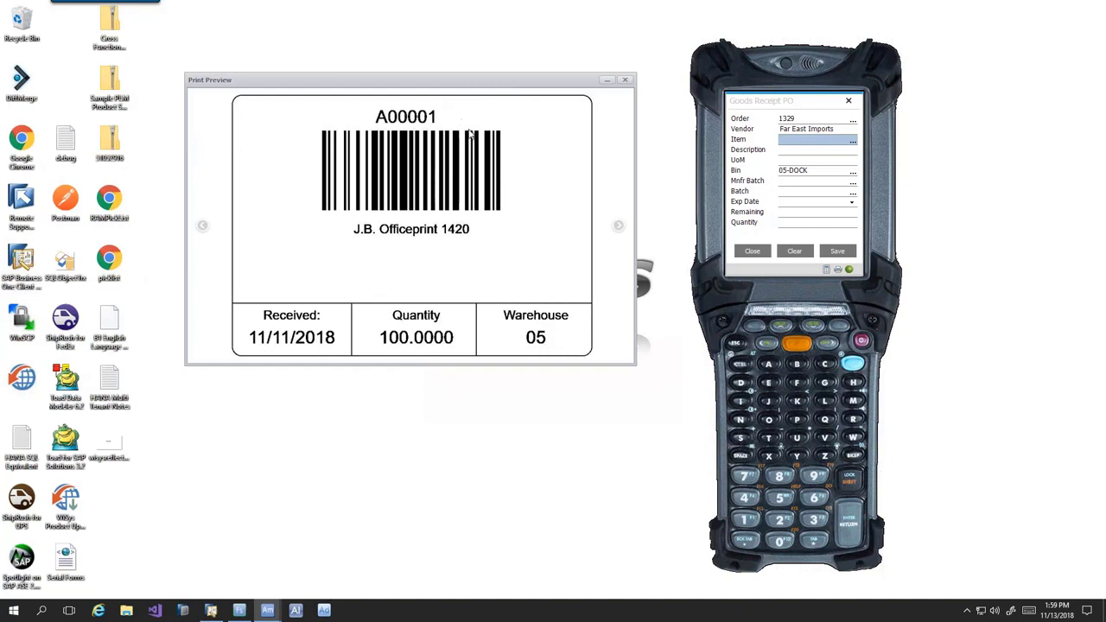
pyautogui.click(626, 81)
# - Review the printers available for the POReceiving label, choose Print To Screen, and close the printer definition
pyautogui.click(840, 272)
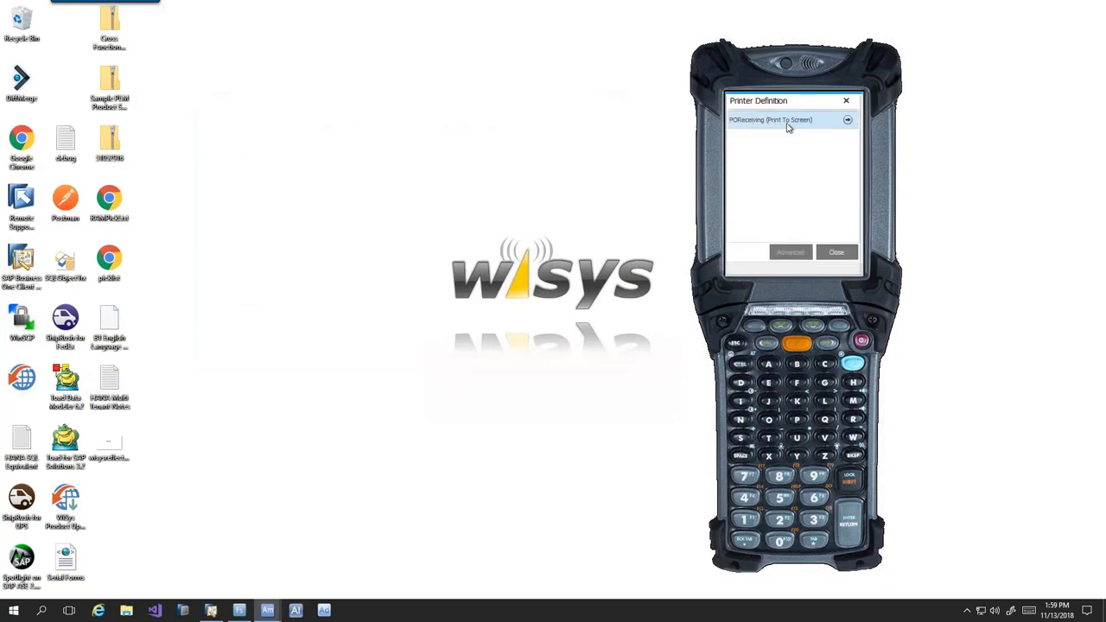
pyautogui.click(790, 123)
pyautogui.scroll(-2, 781, 139)
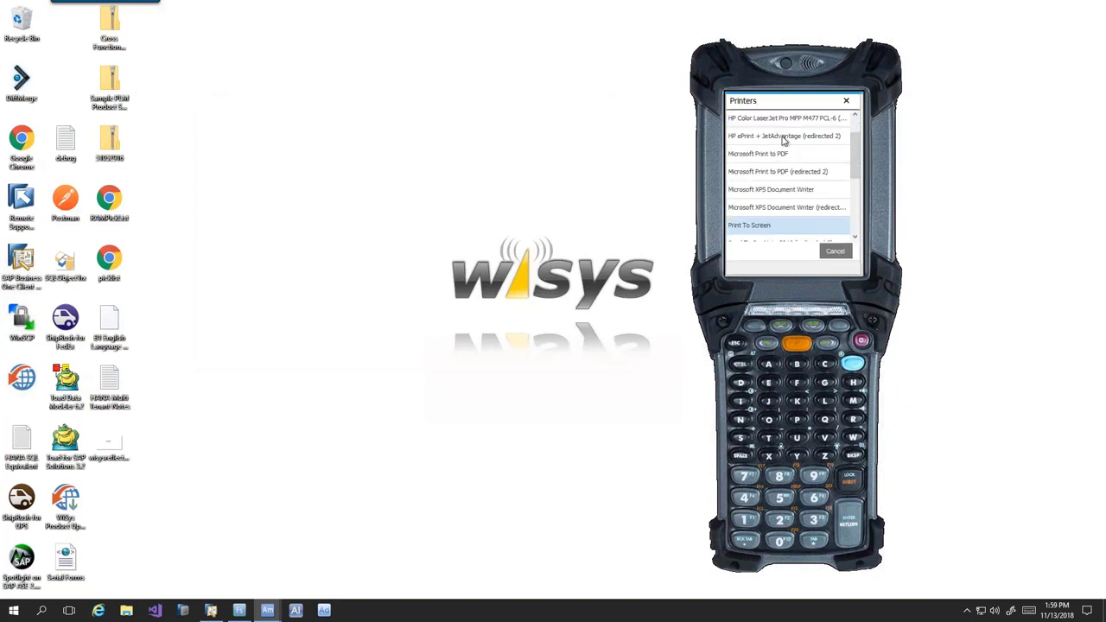
pyautogui.scroll(-1, 781, 198)
pyautogui.click(780, 208)
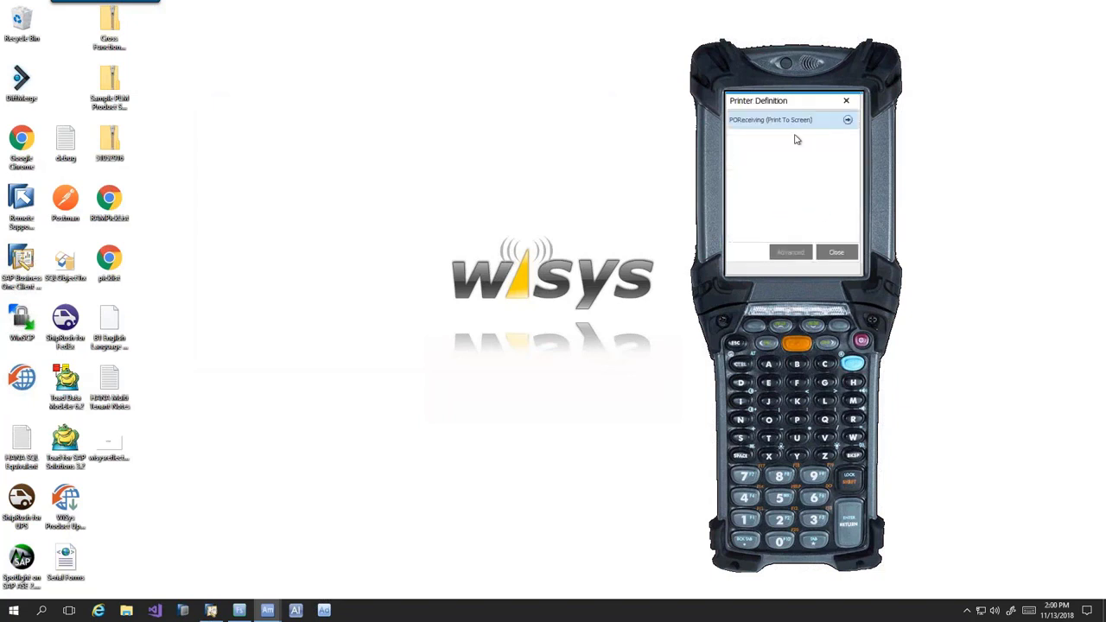
pyautogui.click(836, 252)
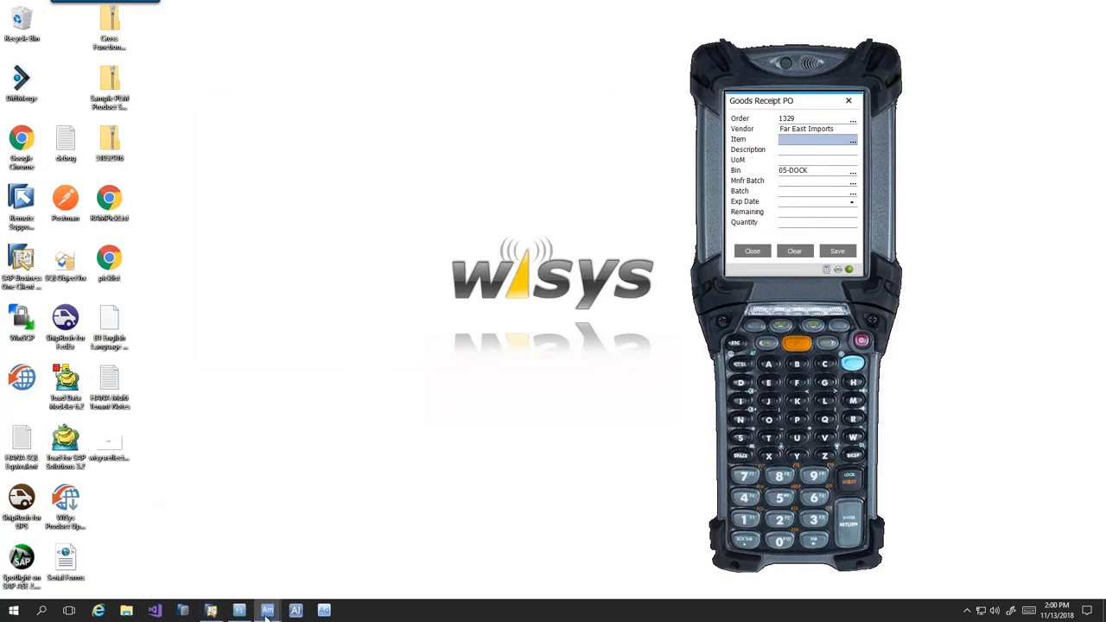
# - Switch to SAP Business One and open the POReceiving document under Purchasing - A/P in the WiSys document management
pyautogui.click(212, 562)
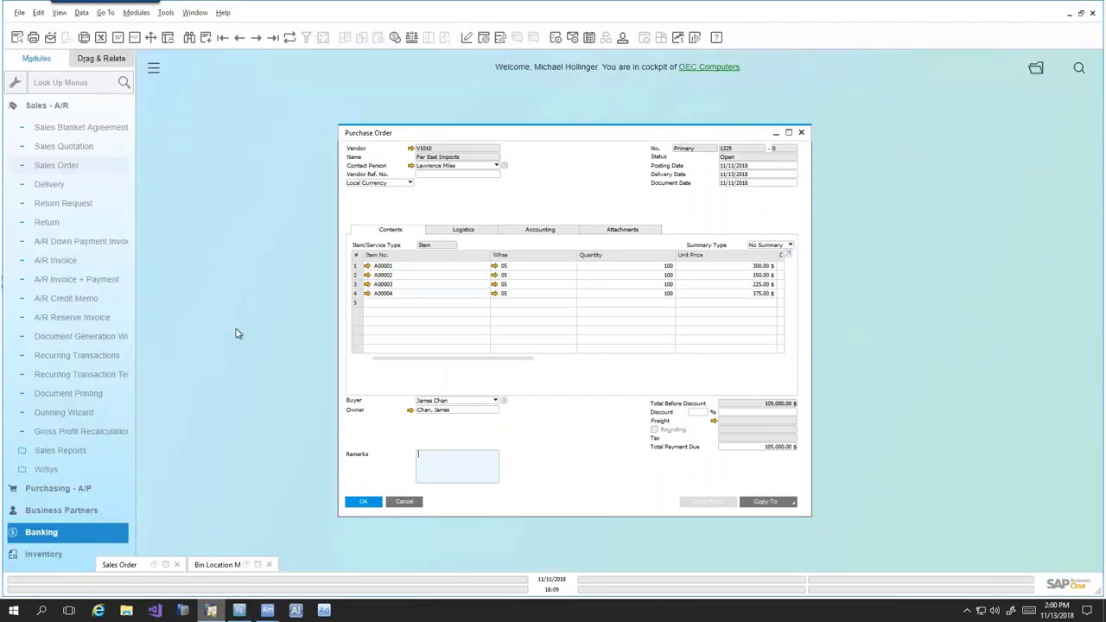
pyautogui.scroll(-3, 45, 523)
pyautogui.click(39, 555)
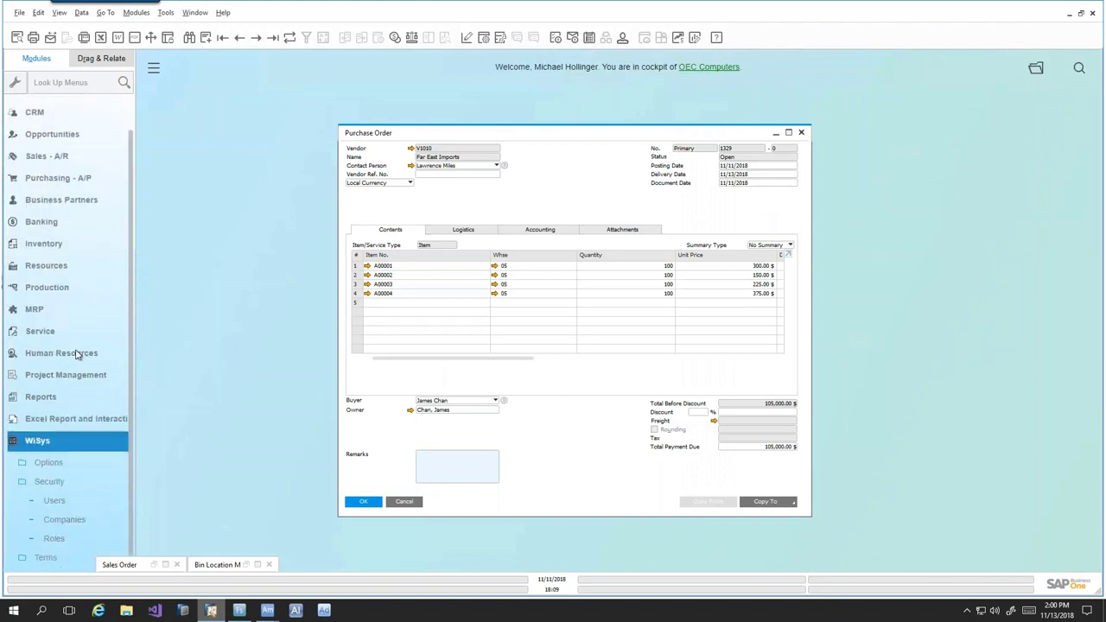
pyautogui.click(49, 481)
pyautogui.click(49, 462)
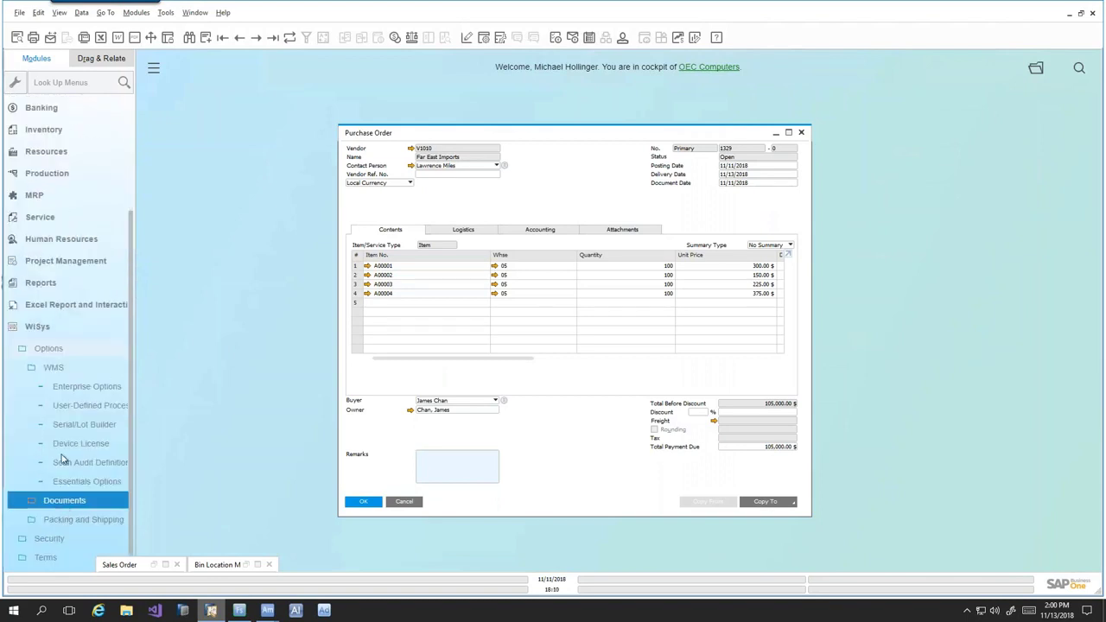
pyautogui.click(64, 500)
pyautogui.click(74, 465)
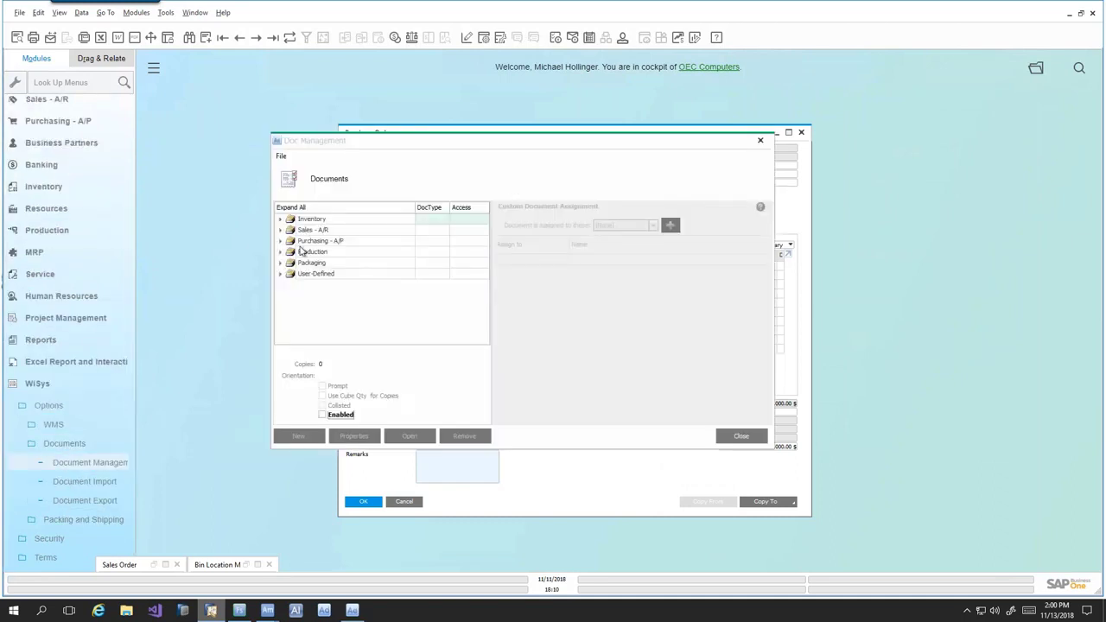
pyautogui.click(281, 242)
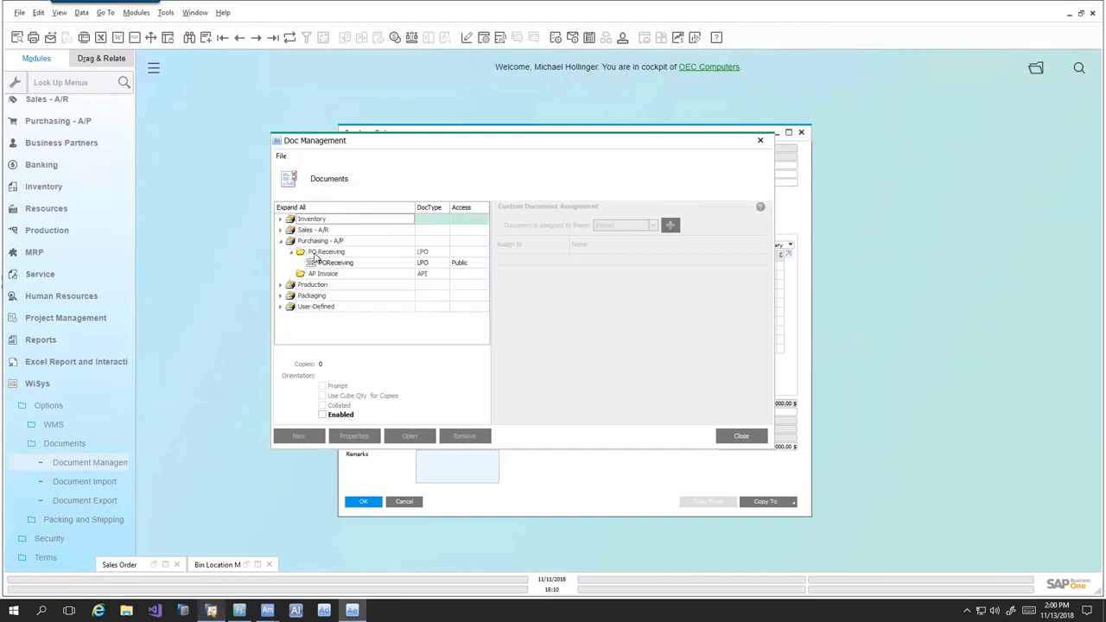
pyautogui.click(344, 264)
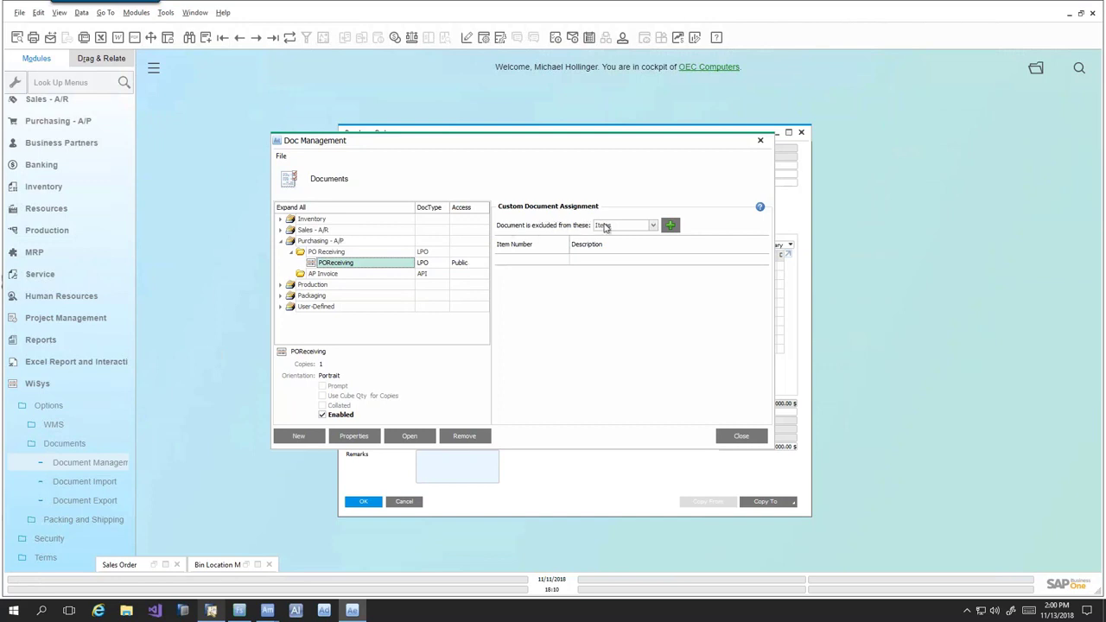
# - Try Private access on the POReceiving document and return it to Public
pyautogui.click(471, 264)
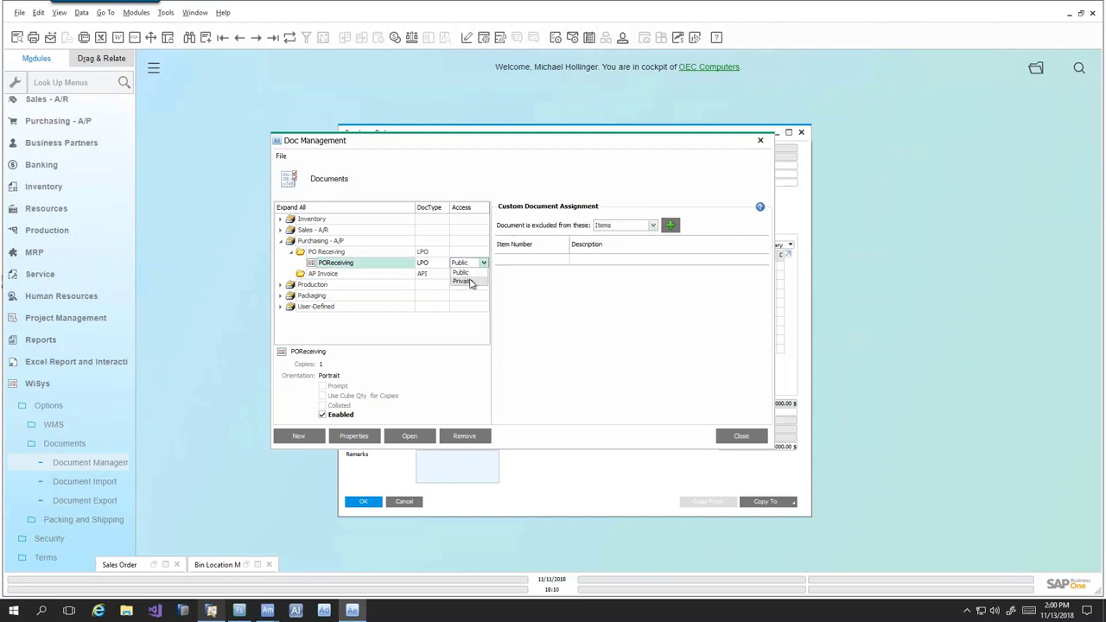
pyautogui.click(465, 282)
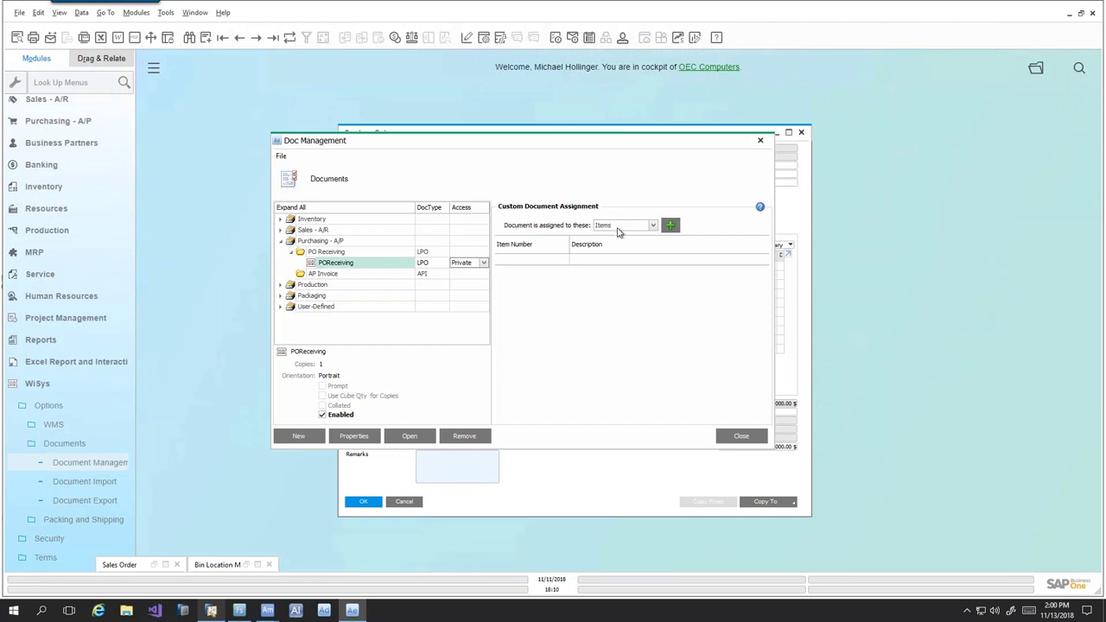
pyautogui.click(478, 263)
pyautogui.click(465, 272)
# - Close document management and switch back to the goods receipt in Agility Mobile
pyautogui.click(739, 437)
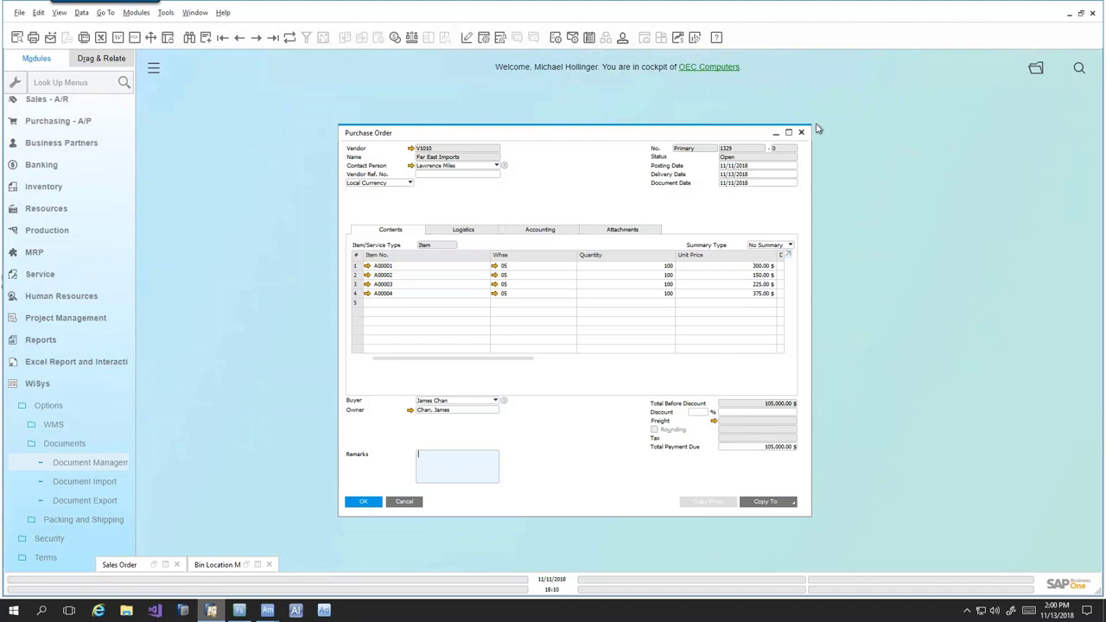
pyautogui.hotkey('alt', 'Tab')
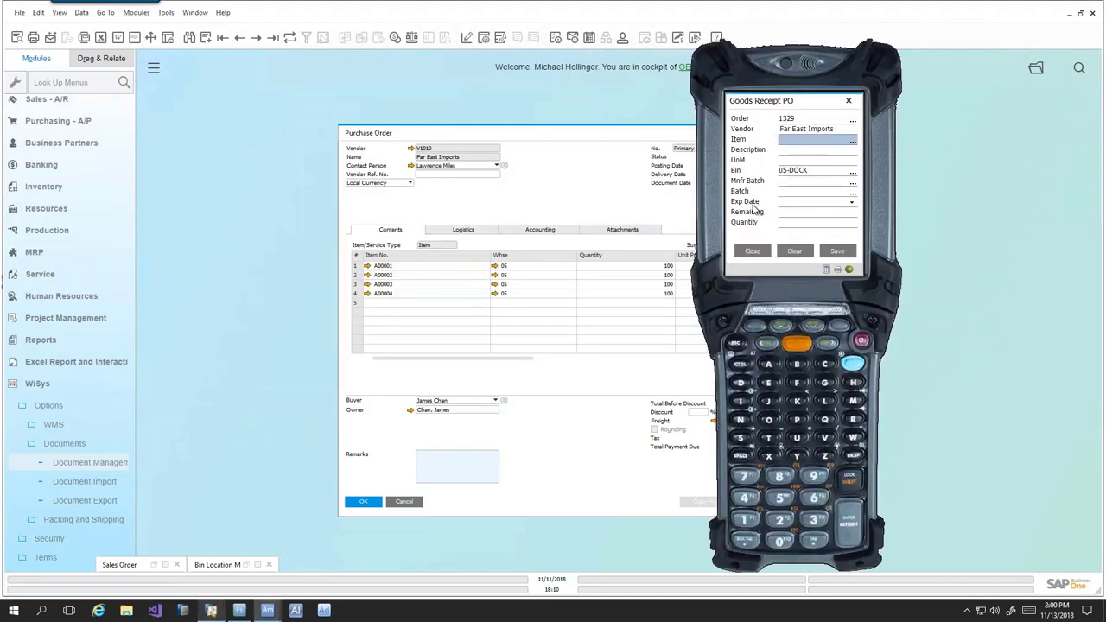
pyautogui.write('A00002')
pyautogui.press('Return')
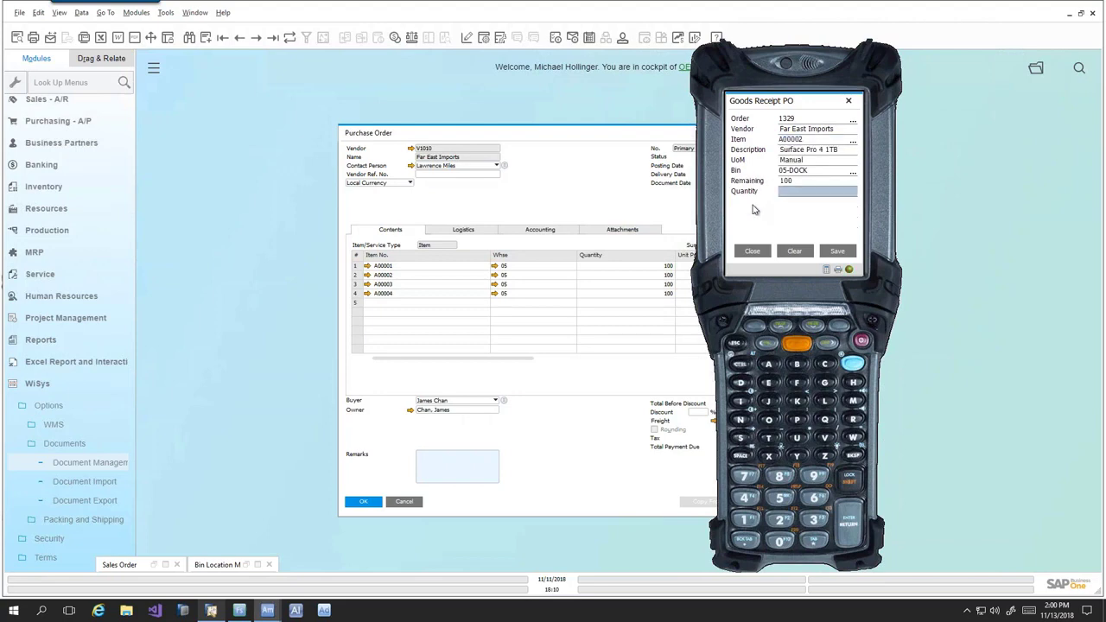
pyautogui.click(792, 253)
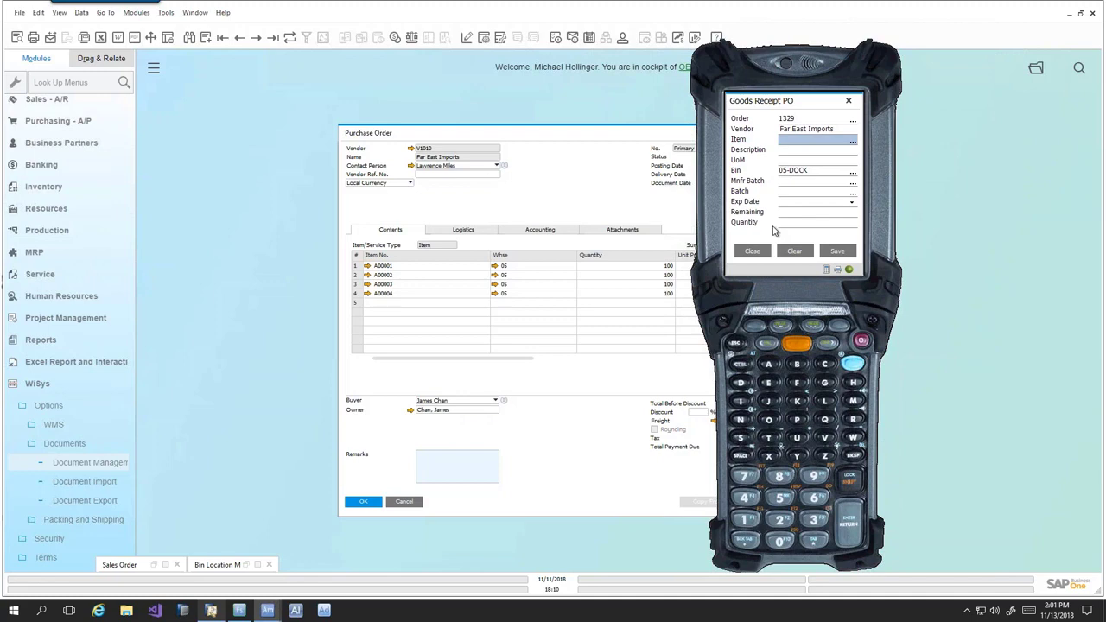
# - Receive 100 of item A00002 into bin 05-DOCK on the same purchase order and dismiss the label preview
pyautogui.write('A00002')
pyautogui.press('Return')
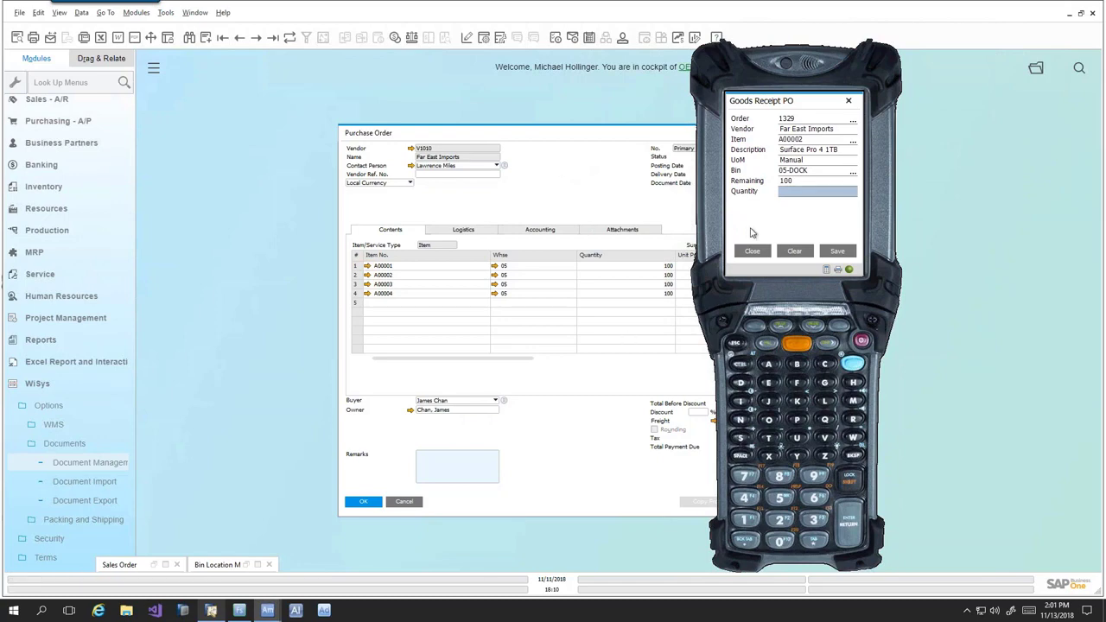
pyautogui.press('Return')
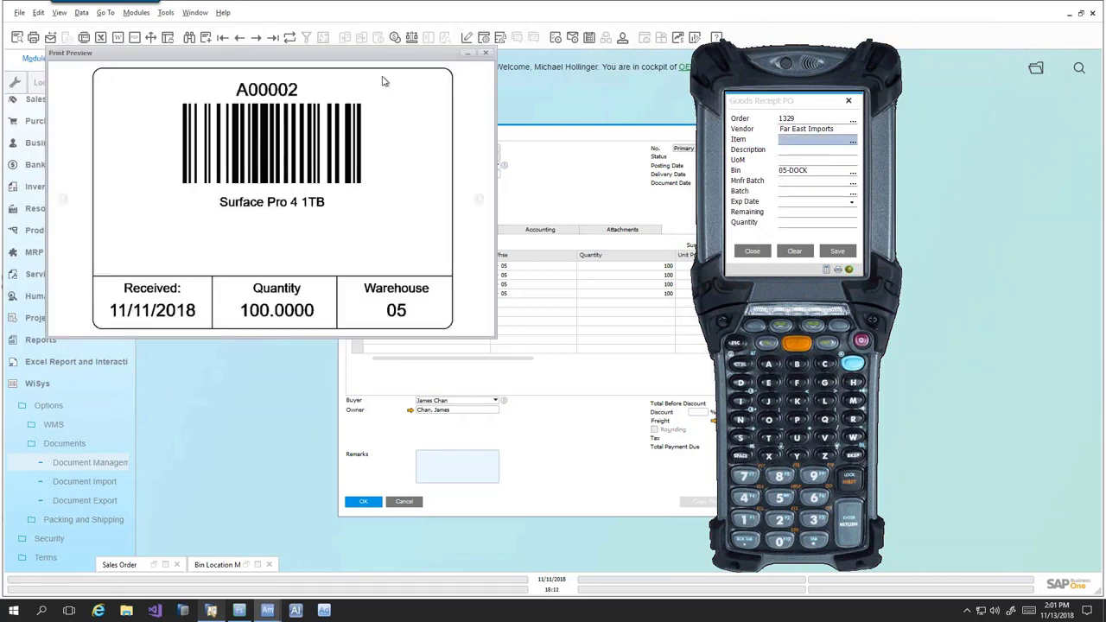
pyautogui.moveTo(389, 57); pyautogui.dragTo(450, 93)
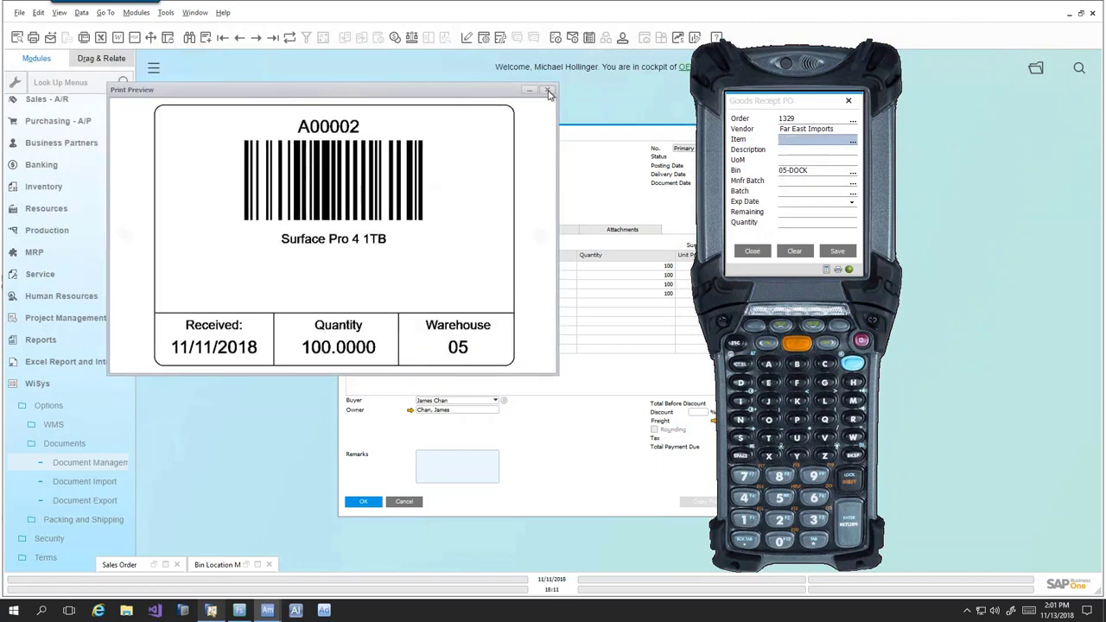
pyautogui.click(548, 92)
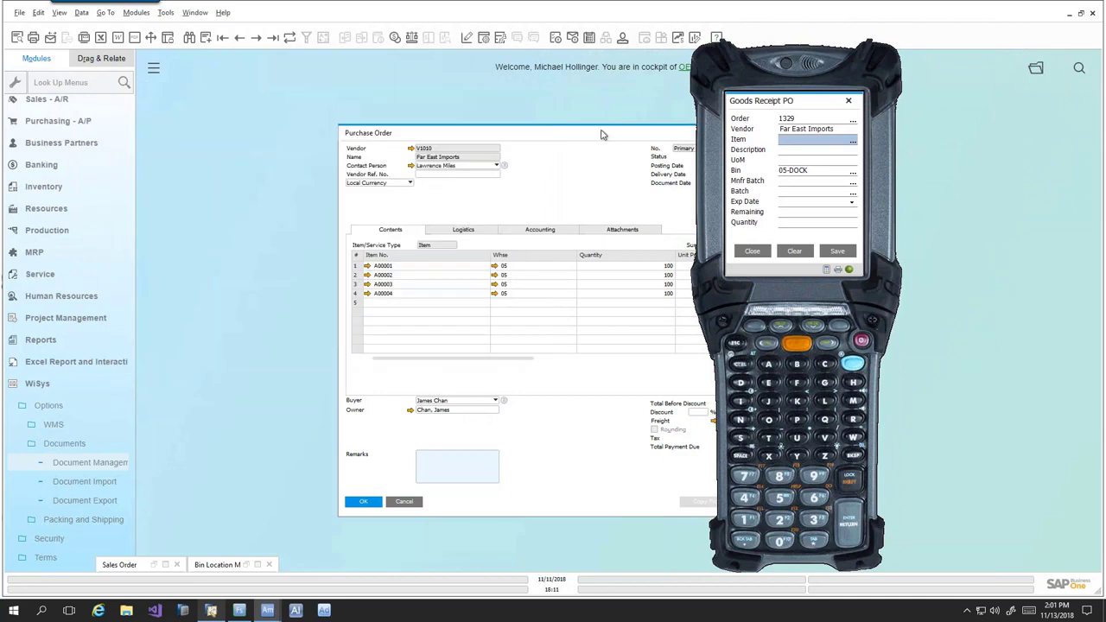
# - Close the goods receipt and look up item A00001 in Item View
pyautogui.click(751, 250)
pyautogui.click(829, 227)
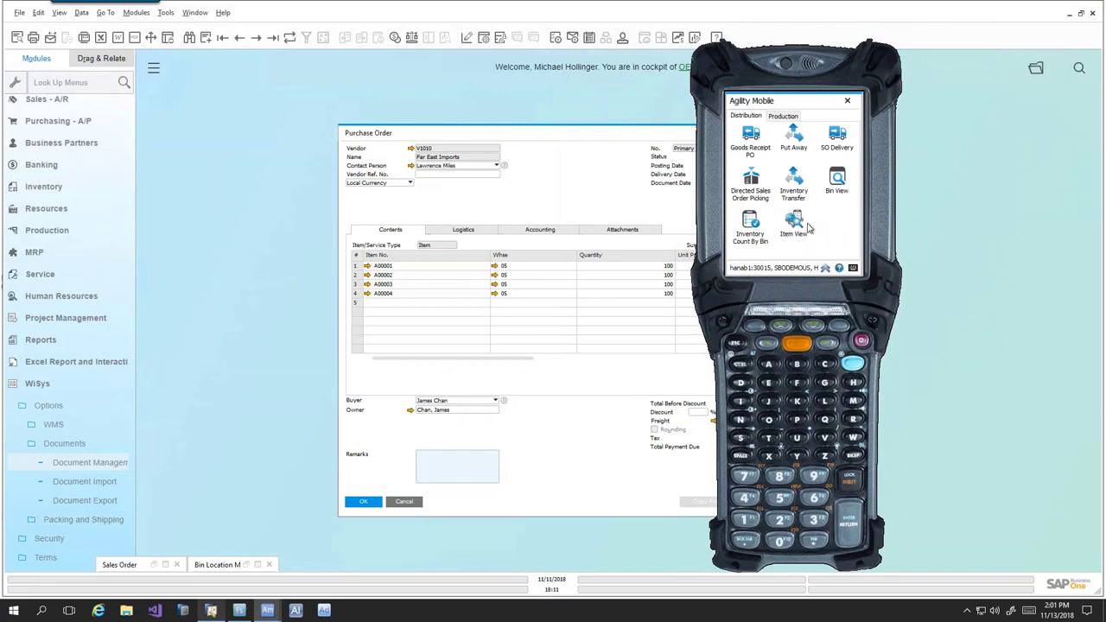
pyautogui.doubleClick(795, 223)
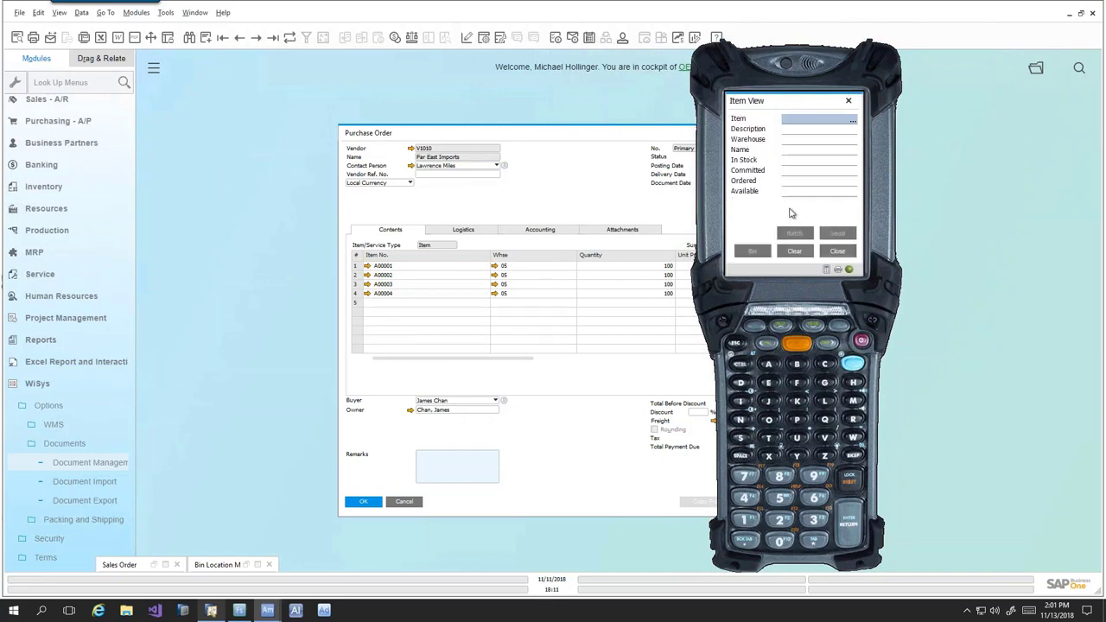
pyautogui.write('A00001')
pyautogui.press('Return')
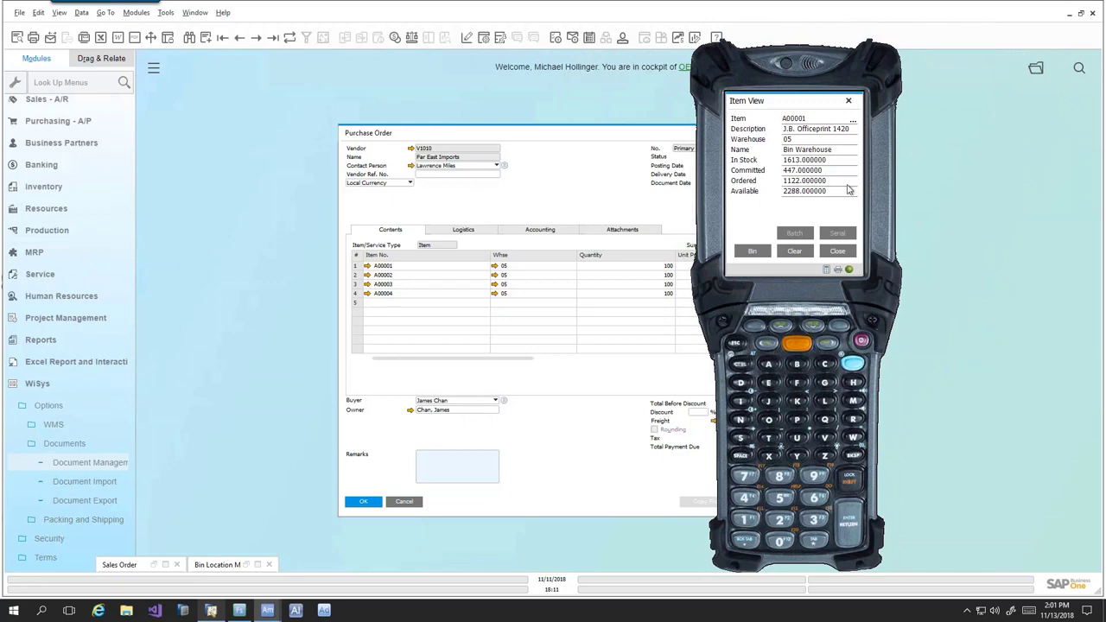
# - Check the on-hand quantities of item A00001 per bin, highlight 05-DOCK, and return to the Agility Mobile main screen
pyautogui.click(826, 248)
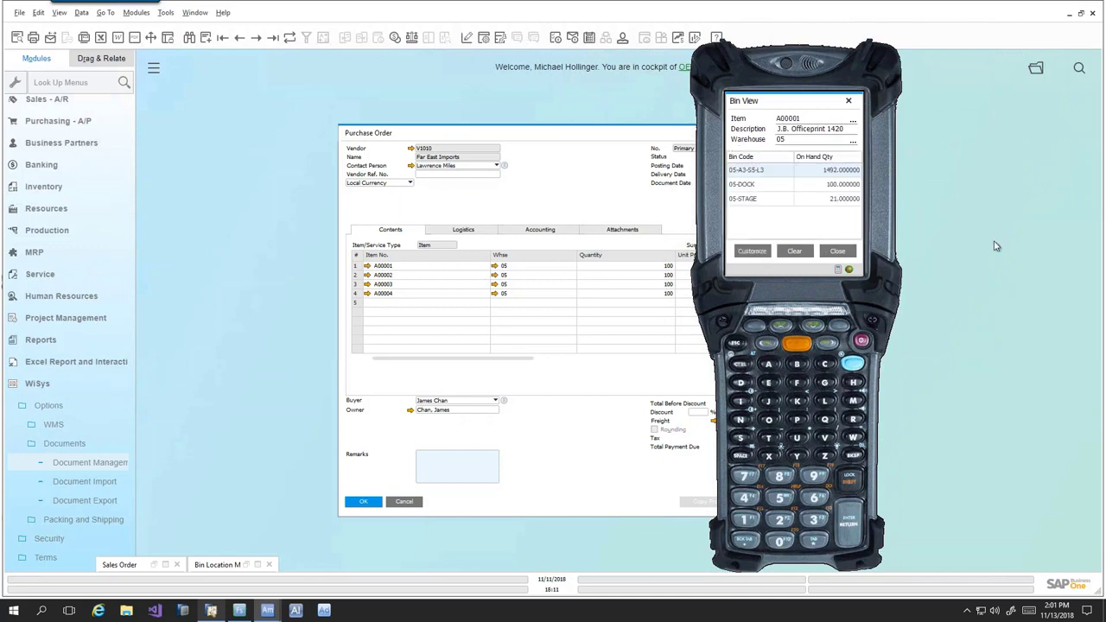
pyautogui.click(843, 186)
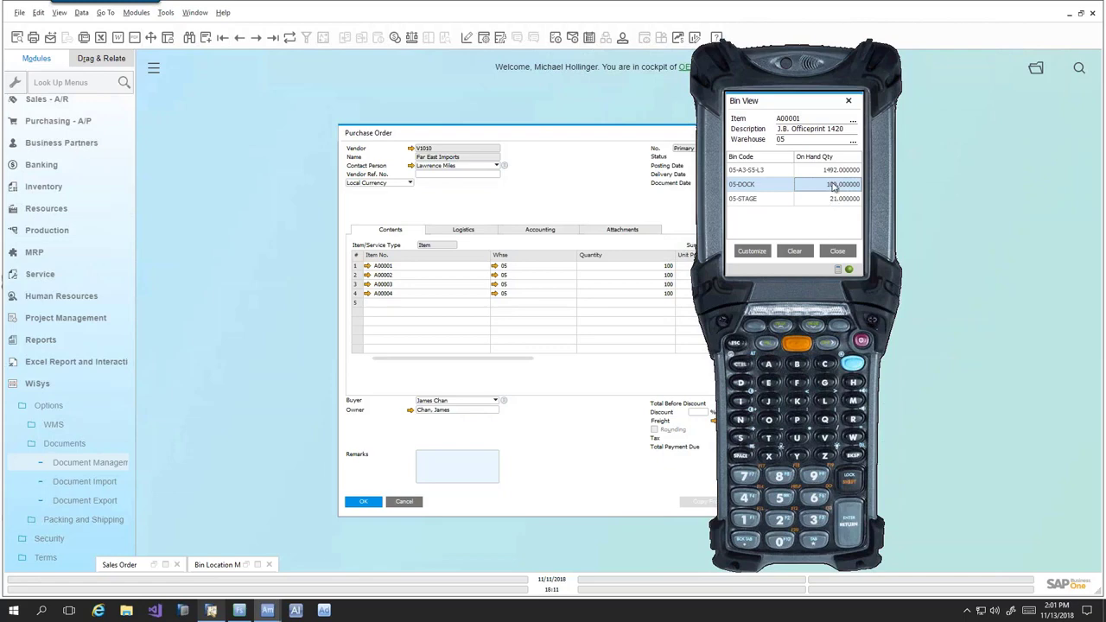
pyautogui.click(839, 253)
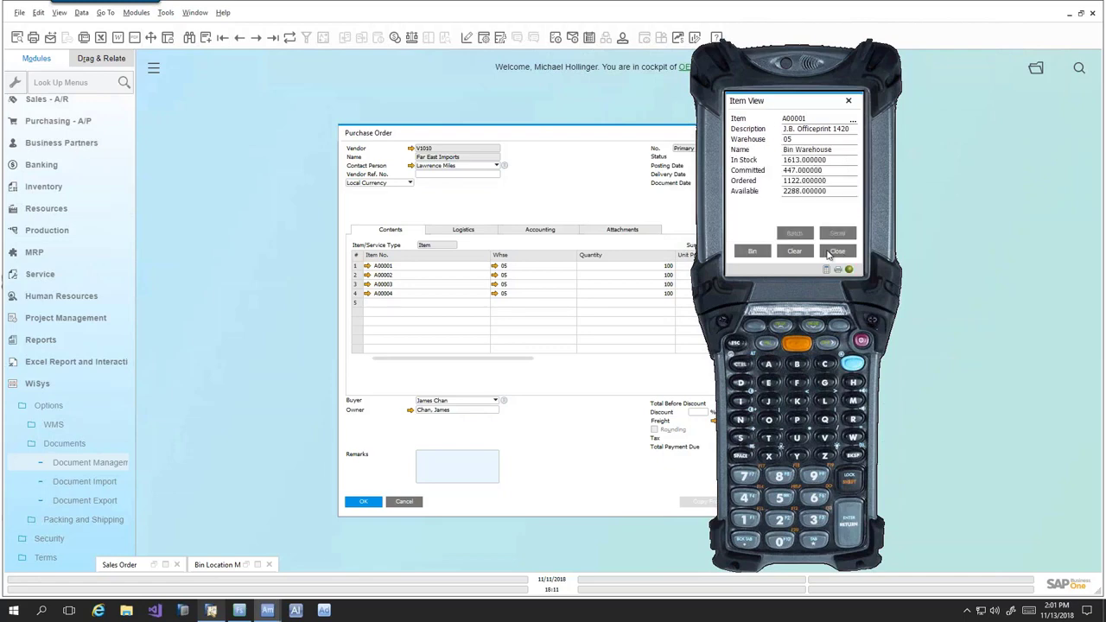
pyautogui.click(830, 252)
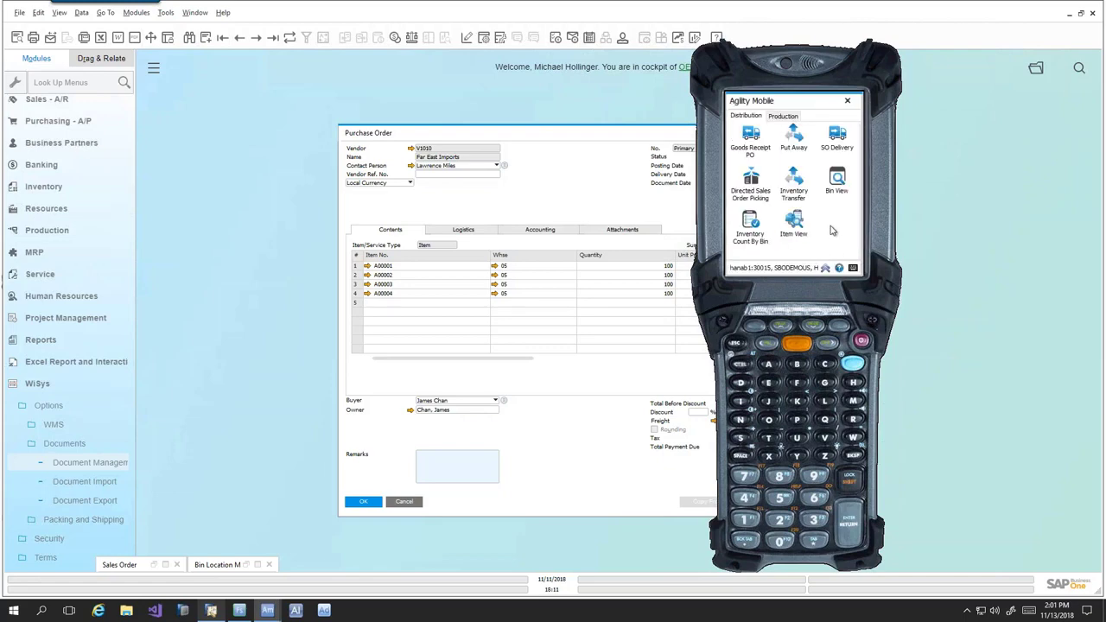
# - Put away 100 of item A00001 from bin 05-DOCK into its default bin 05-A3-S5-L3
pyautogui.click(793, 145)
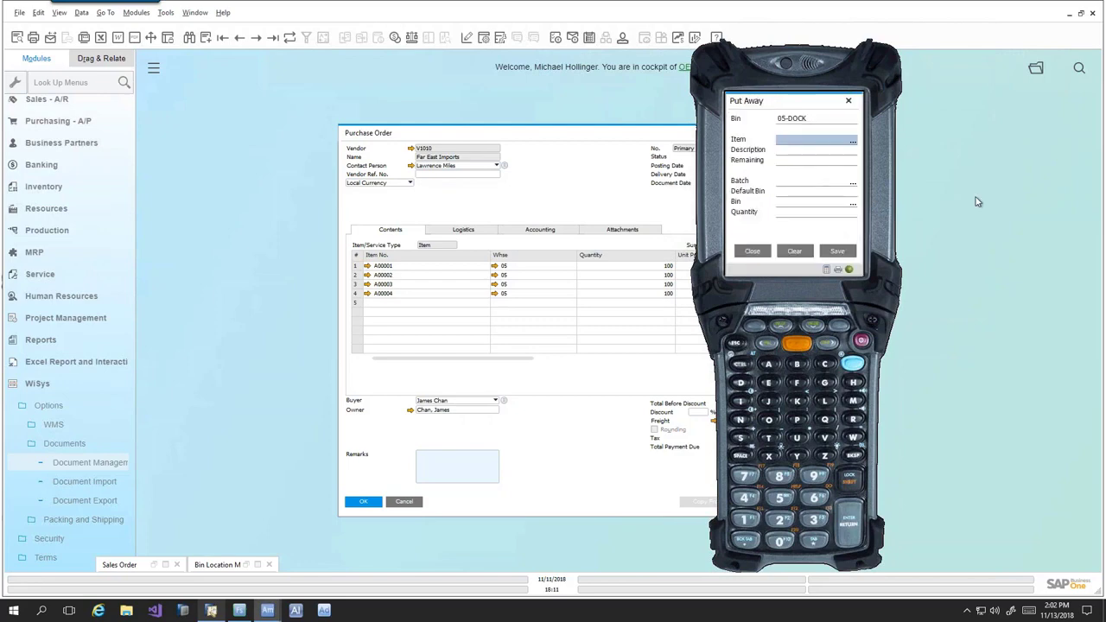
pyautogui.write('A00001')
pyautogui.press('Return')
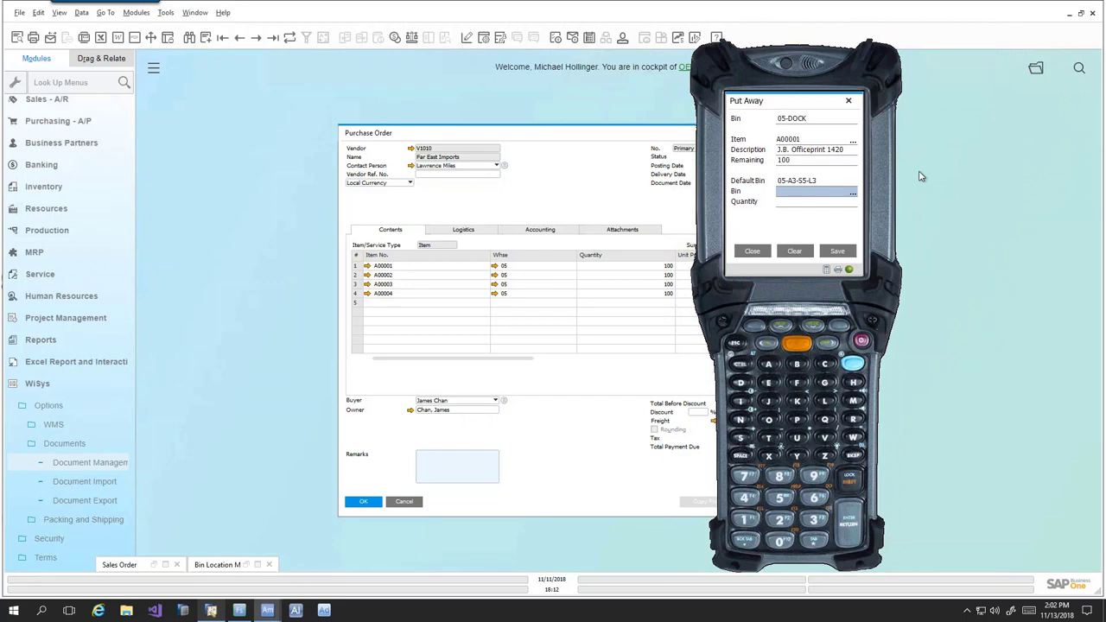
pyautogui.write('05-A3-S5-L3')
pyautogui.press('Return')
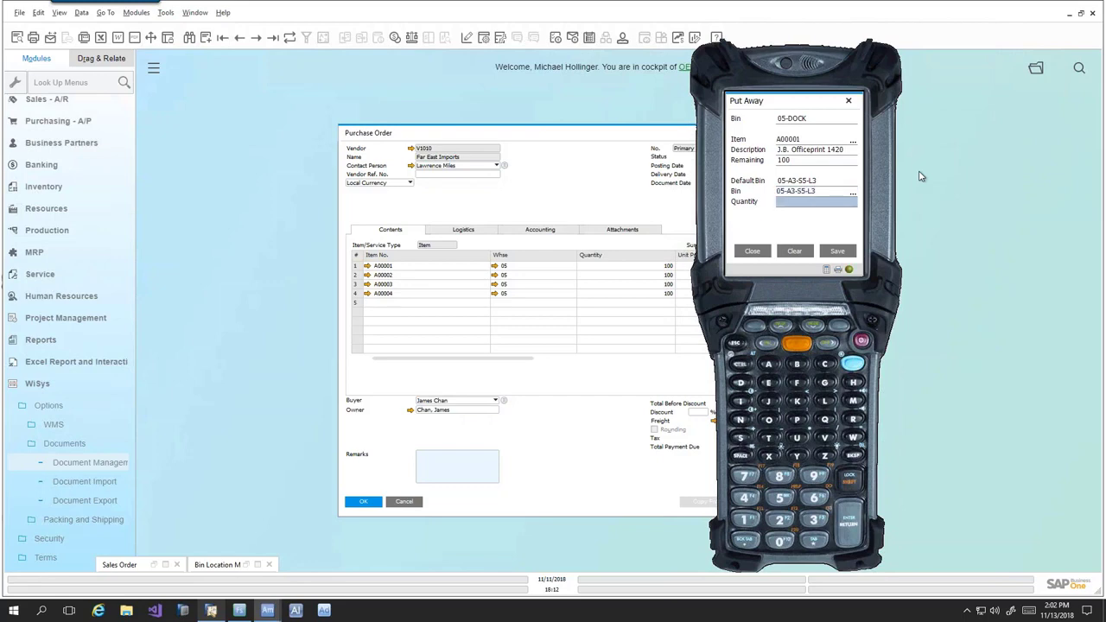
pyautogui.write('100')
pyautogui.press('Return')
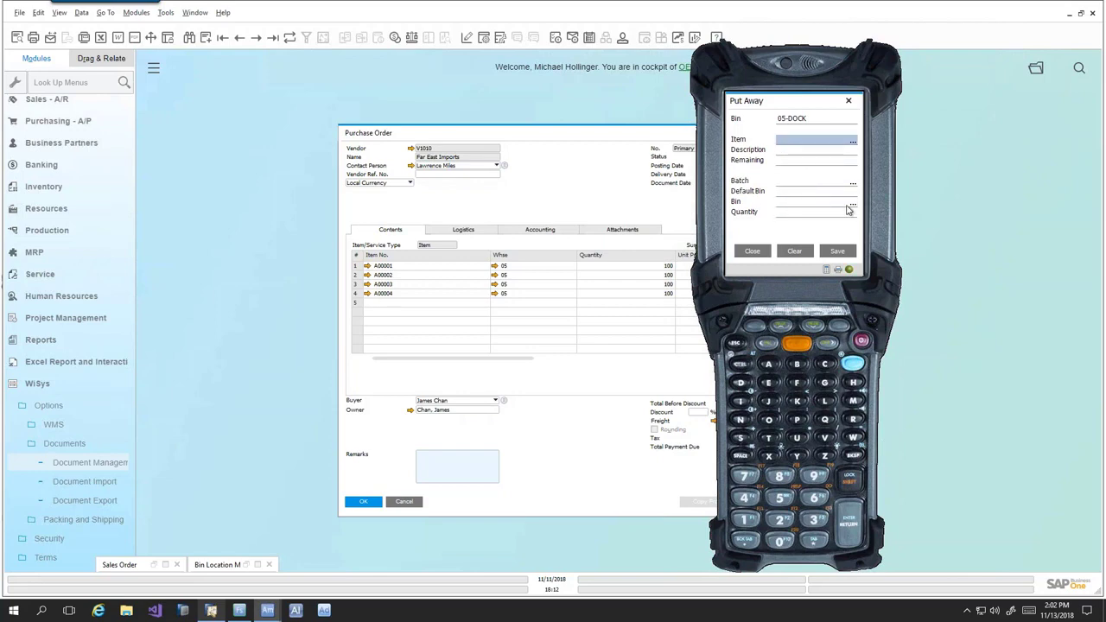
# - Put away 100 of item A00002 from bin 05-DOCK into its default bin 05-A1-S2-L1
pyautogui.click(752, 252)
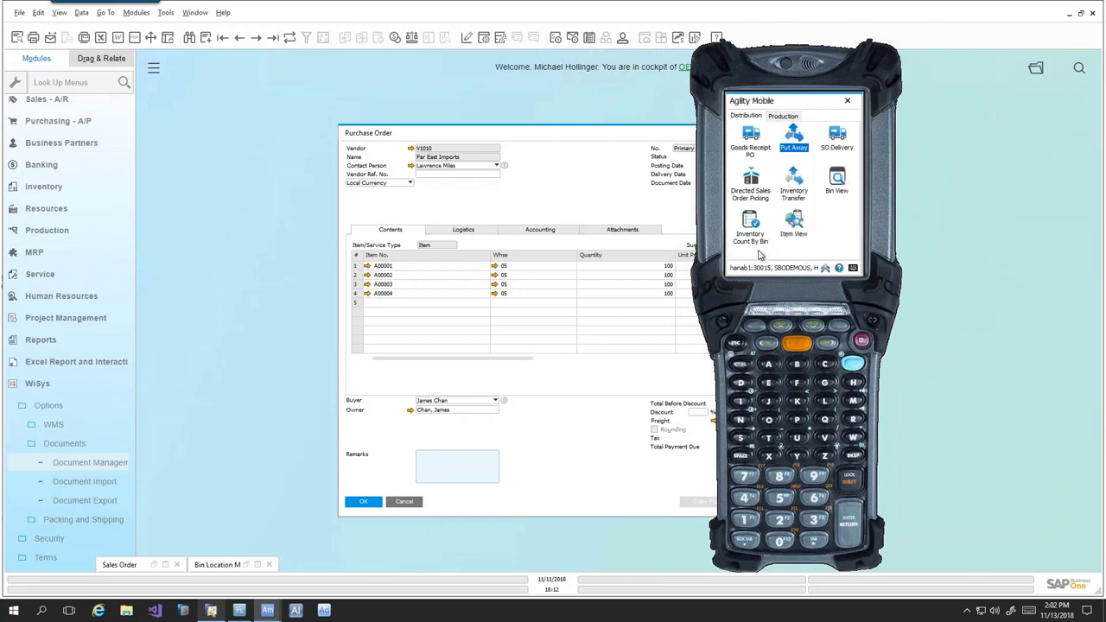
pyautogui.click(795, 144)
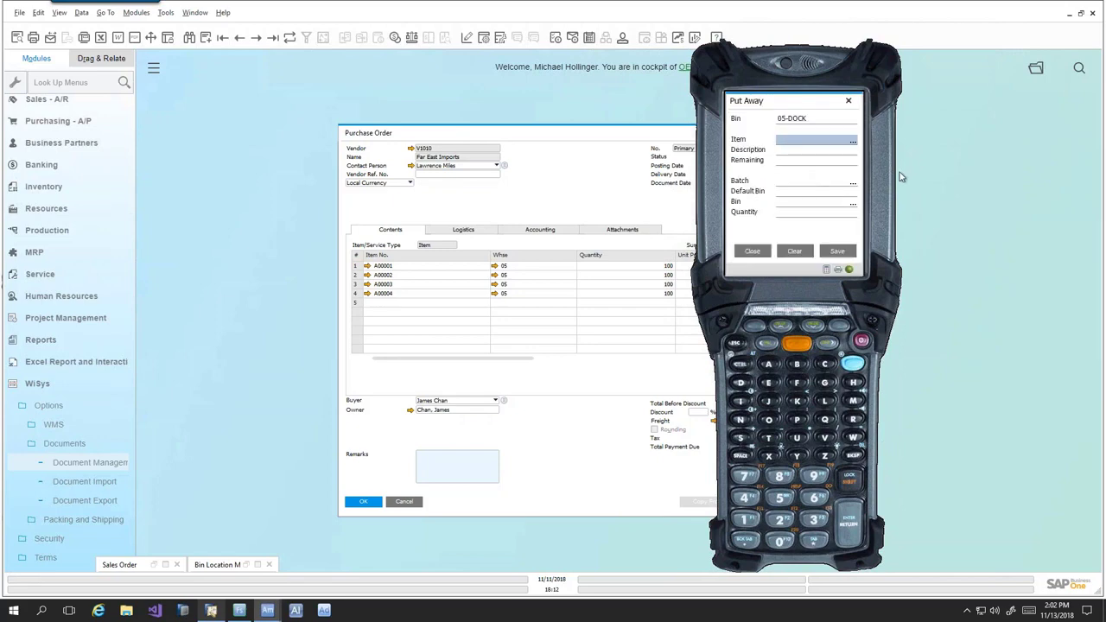
pyautogui.write('A00002')
pyautogui.press('Return')
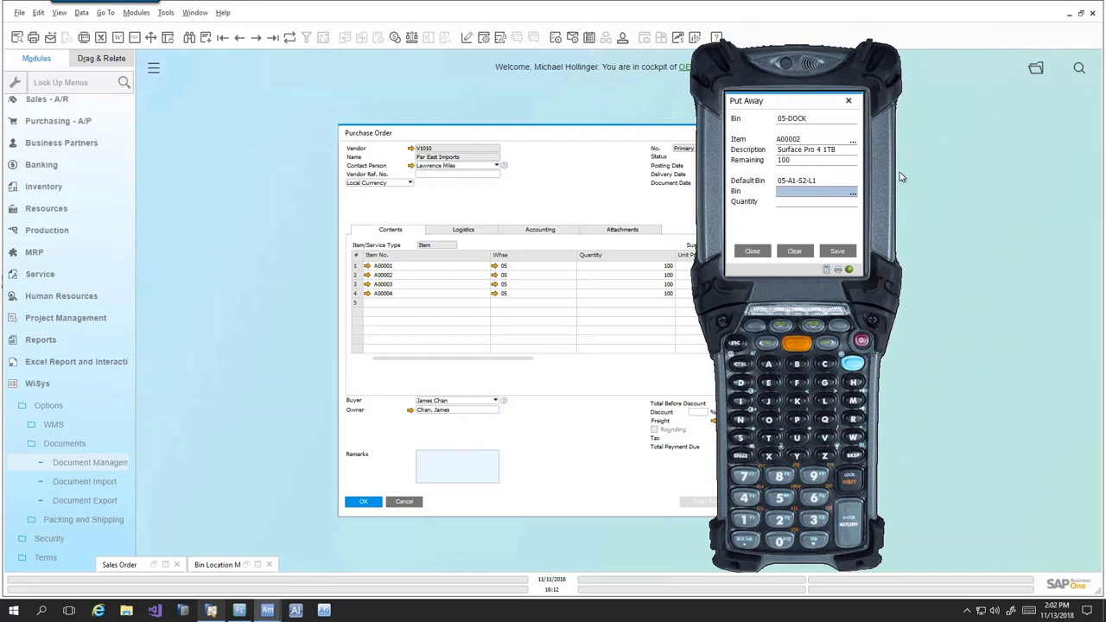
pyautogui.write('05-A1-S2-L1')
pyautogui.press('Return')
pyautogui.write('100')
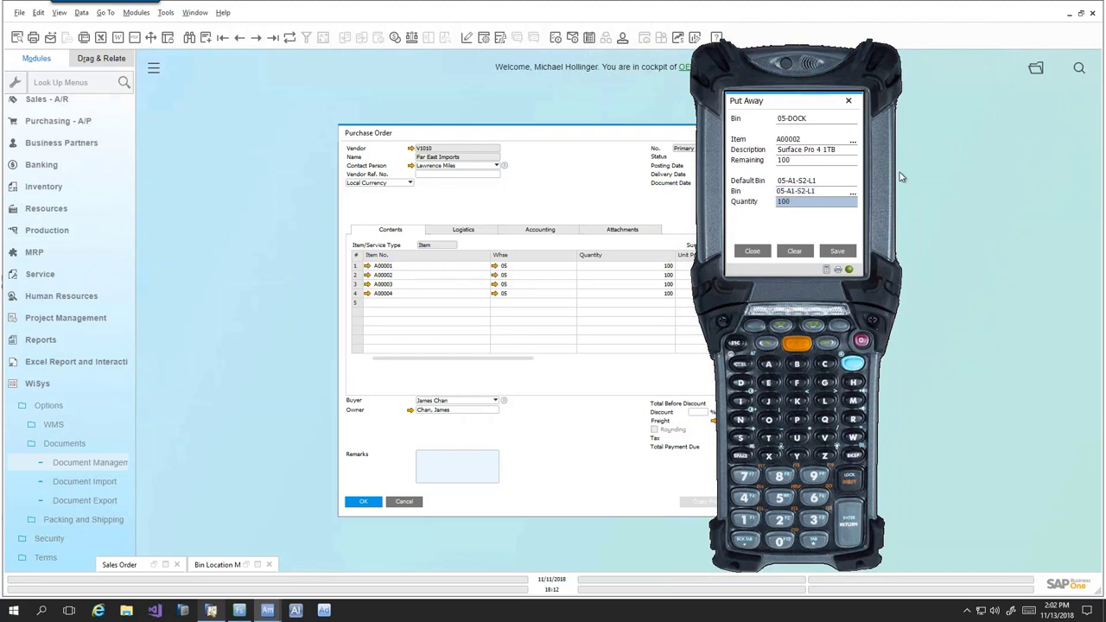
pyautogui.press('Return')
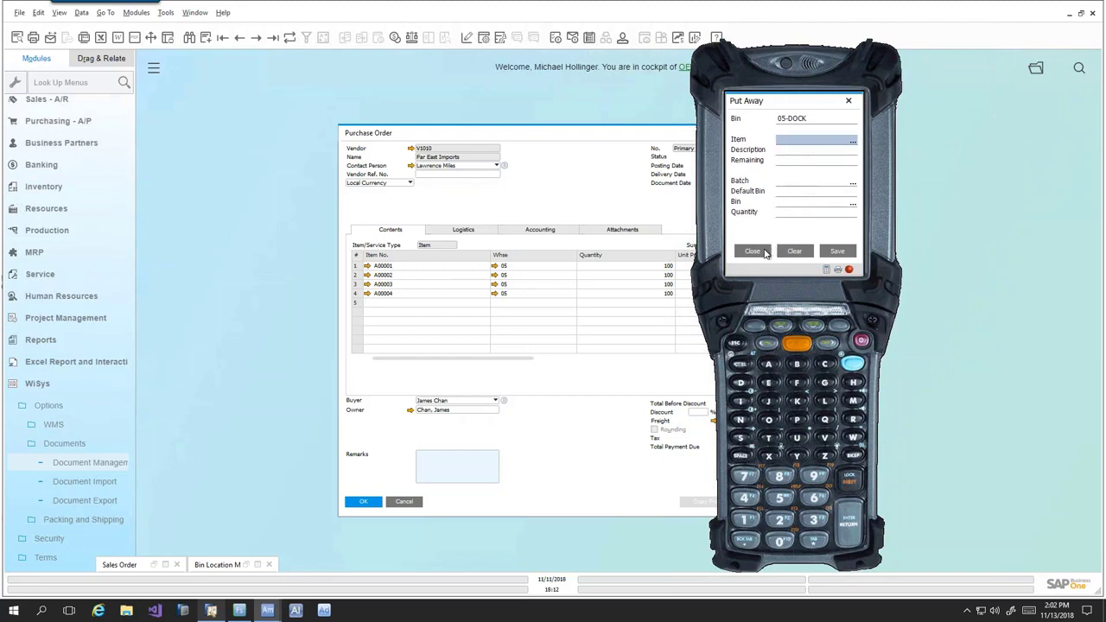
# - Check the on-hand quantities of item A00001 per bin through Item View and return to the Agility Mobile main screen
pyautogui.click(753, 252)
pyautogui.click(795, 223)
pyautogui.press('Return')
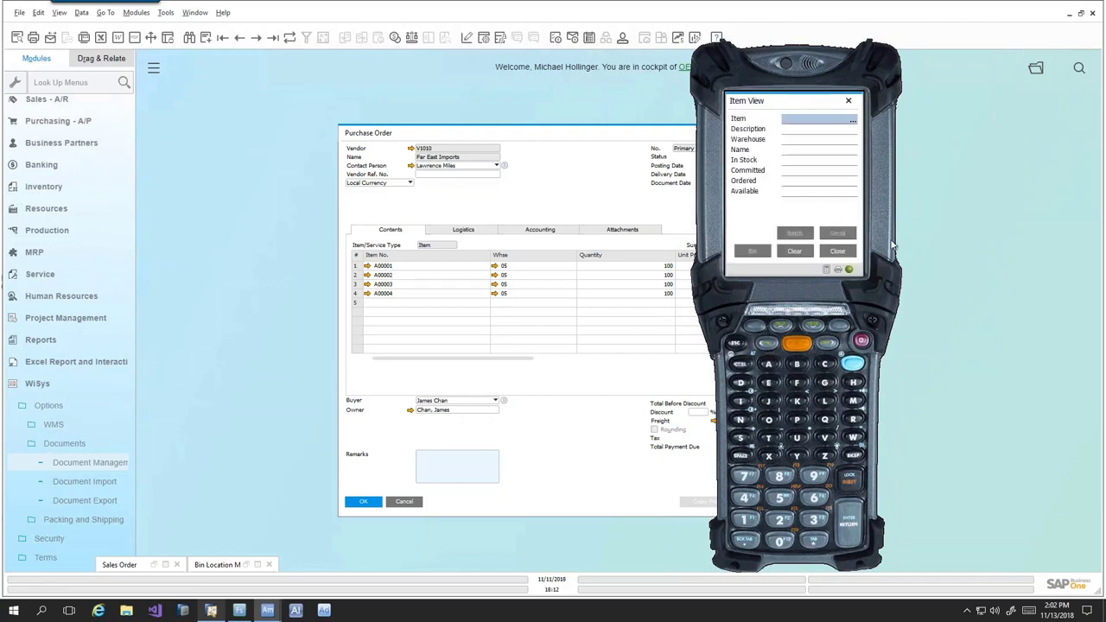
pyautogui.write('A00001')
pyautogui.press('Return')
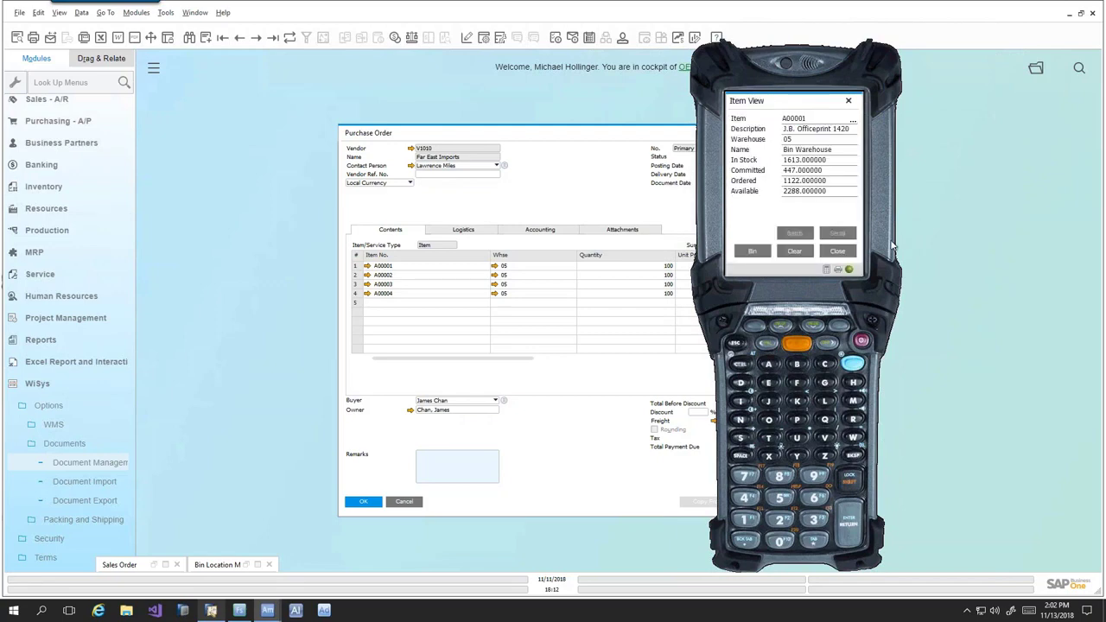
pyautogui.click(752, 251)
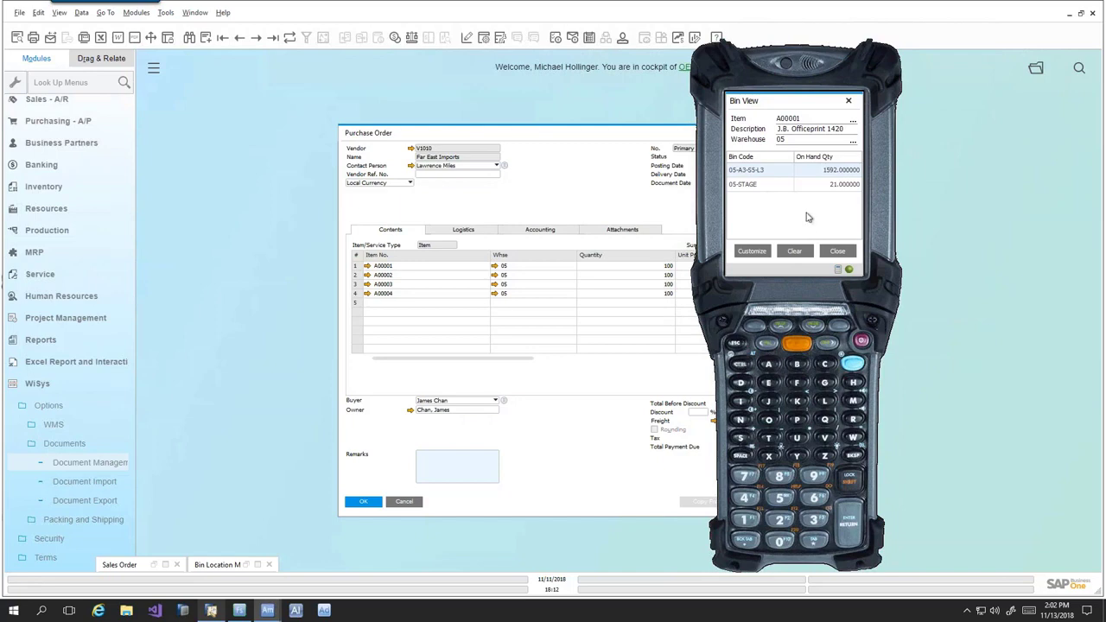
pyautogui.click(832, 253)
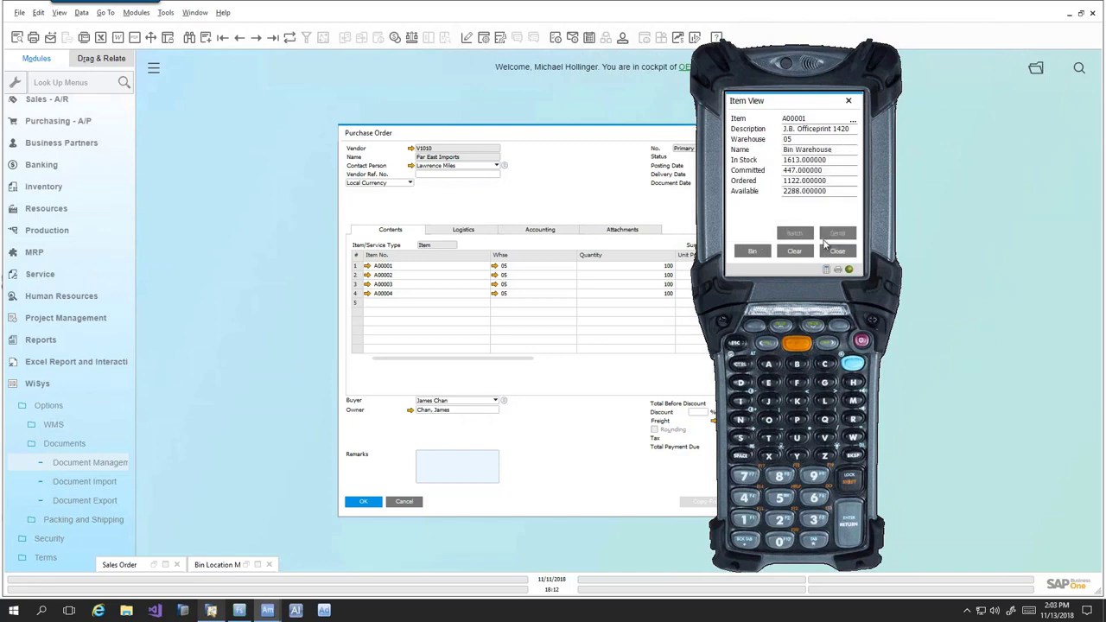
pyautogui.click(839, 256)
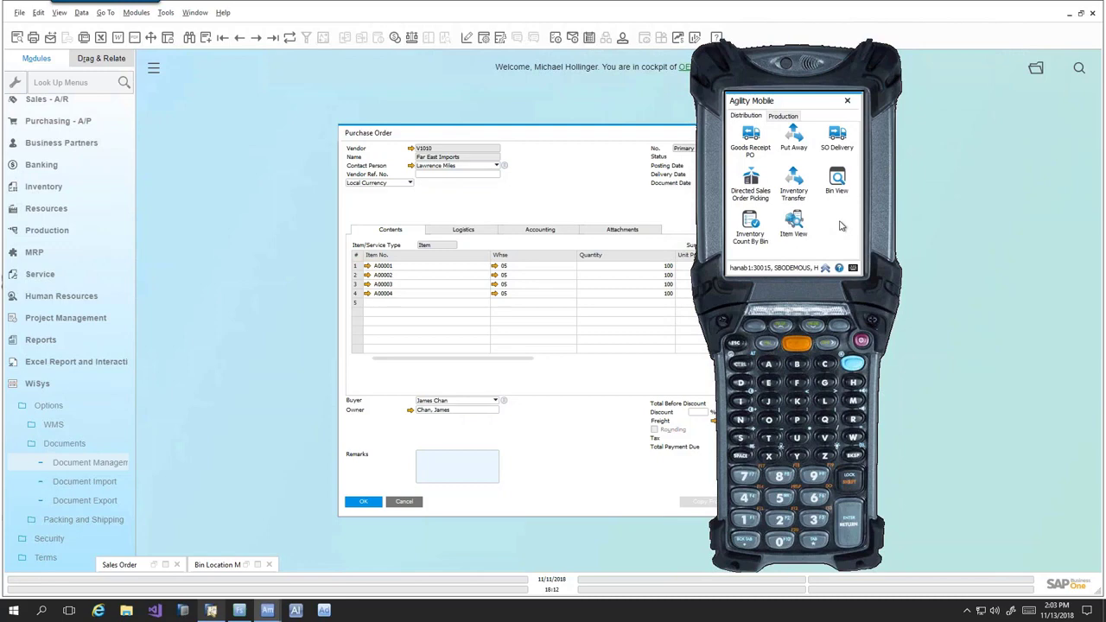
# - Start an inventory transfer of item A00001 with warehouse 05 as both source and destination
pyautogui.click(793, 187)
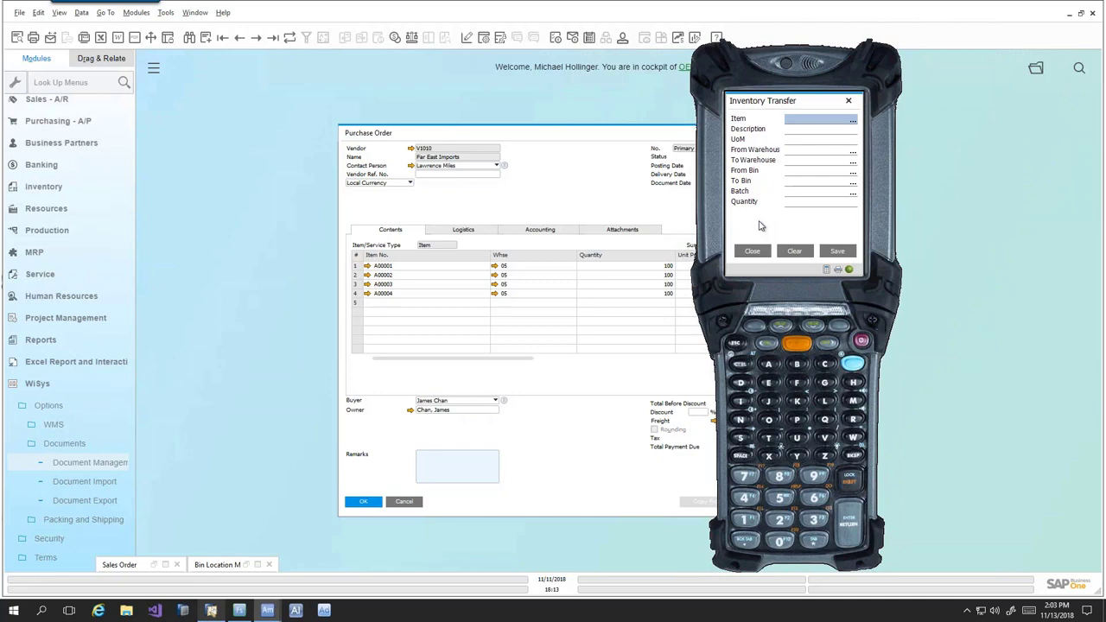
pyautogui.write('A00001')
pyautogui.press('Return')
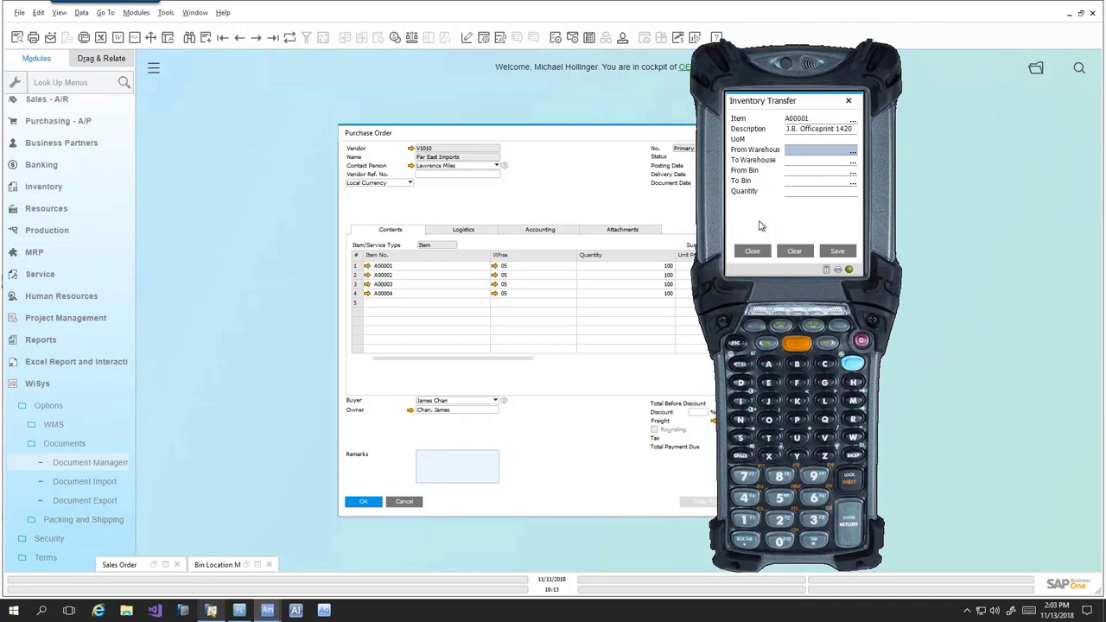
pyautogui.press('Return')
pyautogui.write('05')
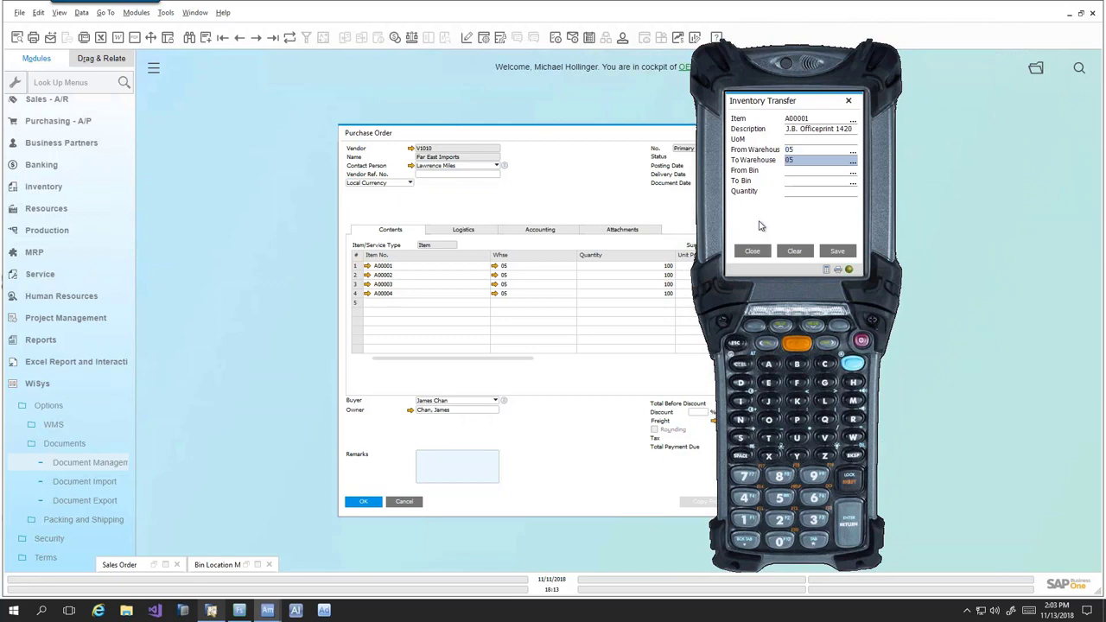
pyautogui.press('Return')
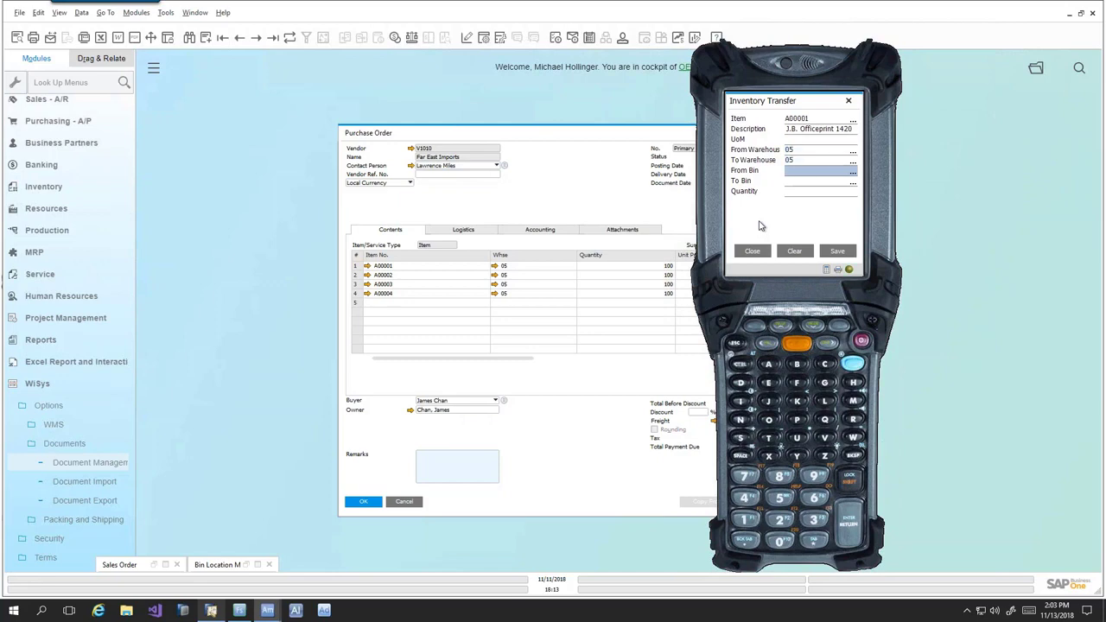
# - Transfer a quantity of 10 from bin 05-A3-S5-L3 to bin 05-A3-S3-L1 and close the inventory transfer
pyautogui.write('05-A3-S5-L3')
pyautogui.press('Return')
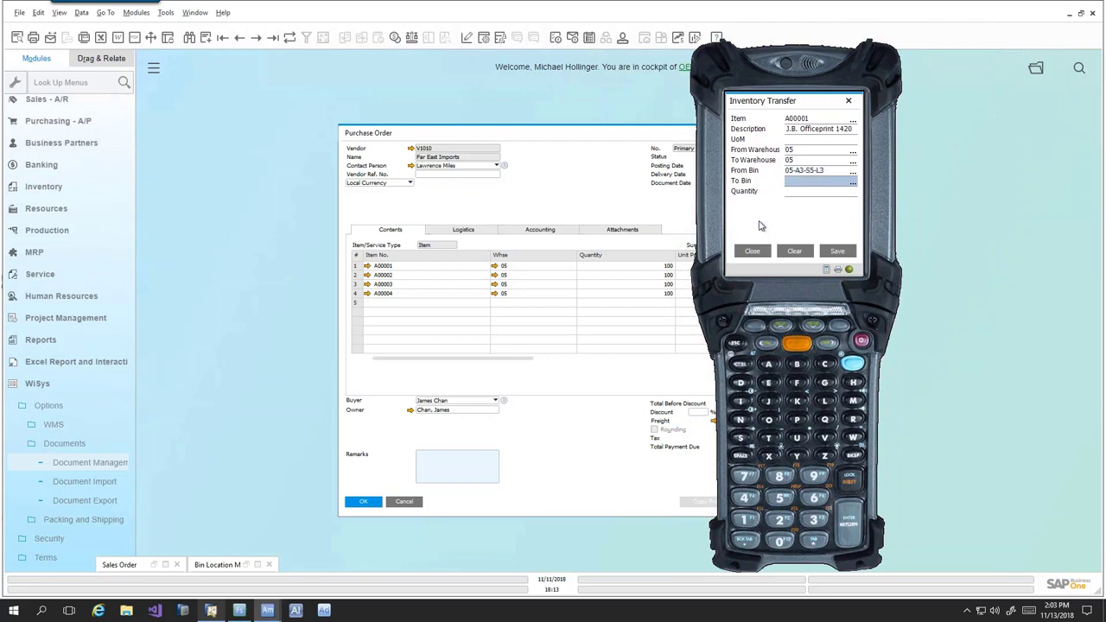
pyautogui.write('05-A3-S3-L1')
pyautogui.press('Return')
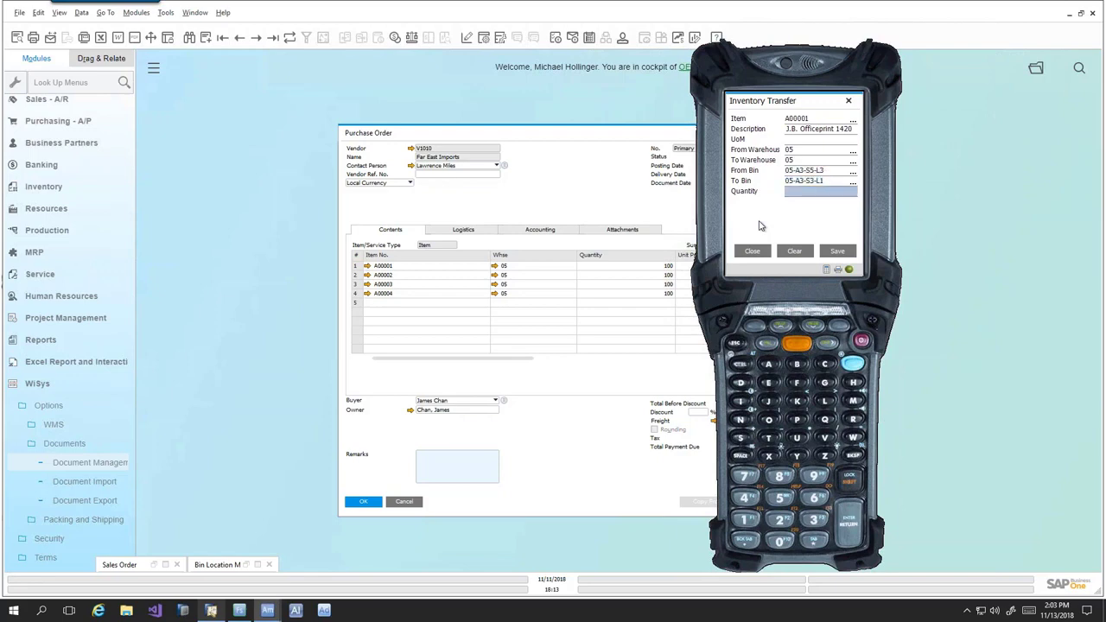
pyautogui.write('10')
pyautogui.press('Return')
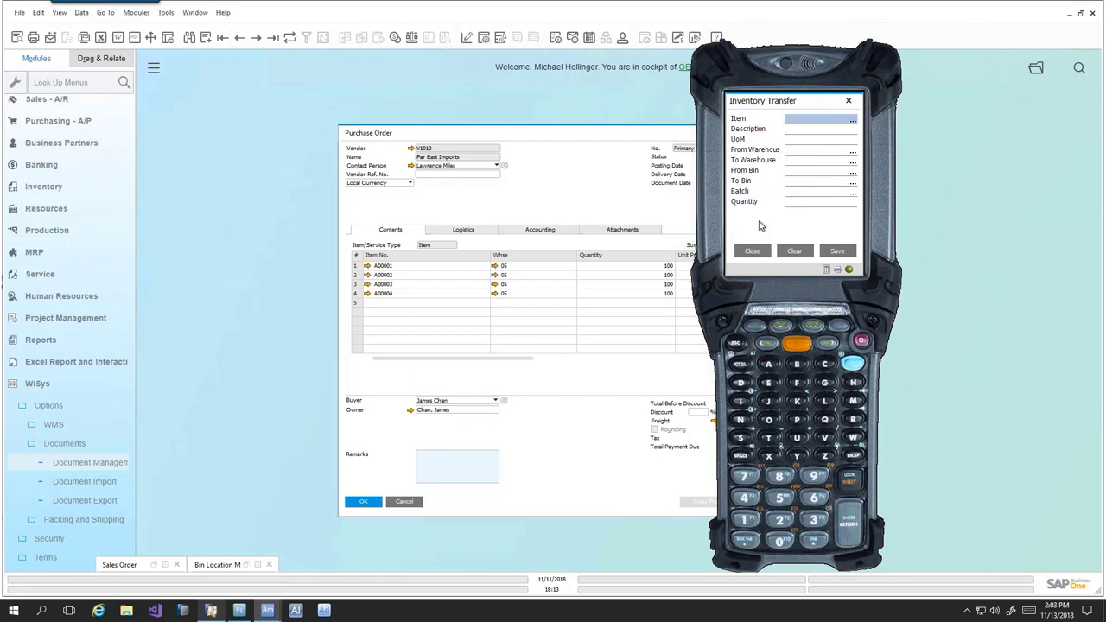
pyautogui.click(753, 251)
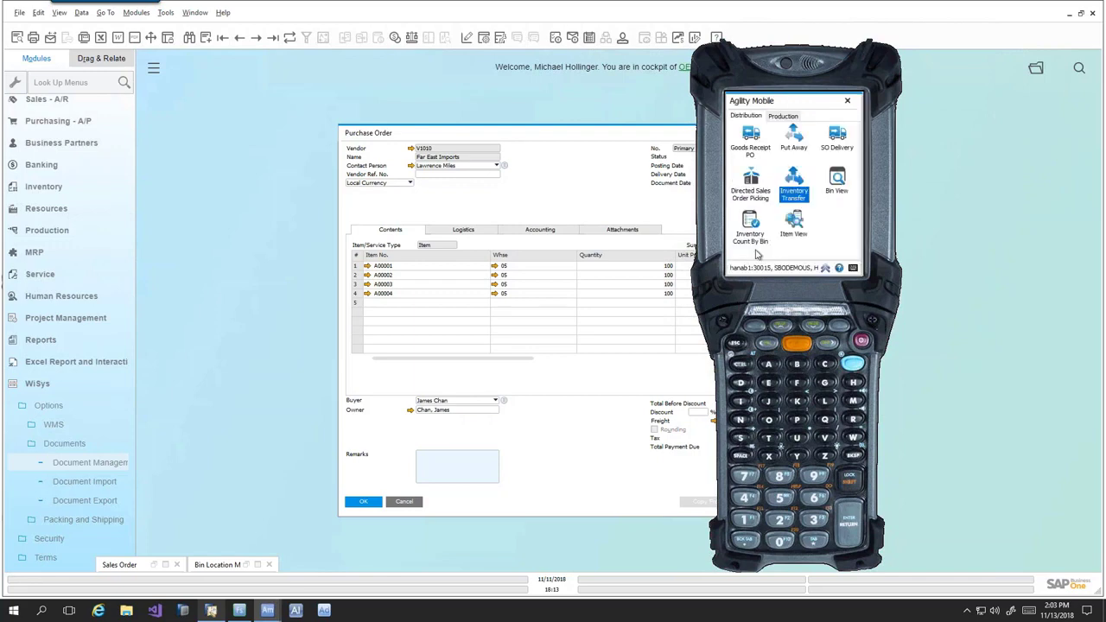
# - Check item A00001's on-hand quantities per bin, highlight the 05-A3-S3-L1 quantity, and return to the main screen
pyautogui.click(794, 224)
pyautogui.write('A00001')
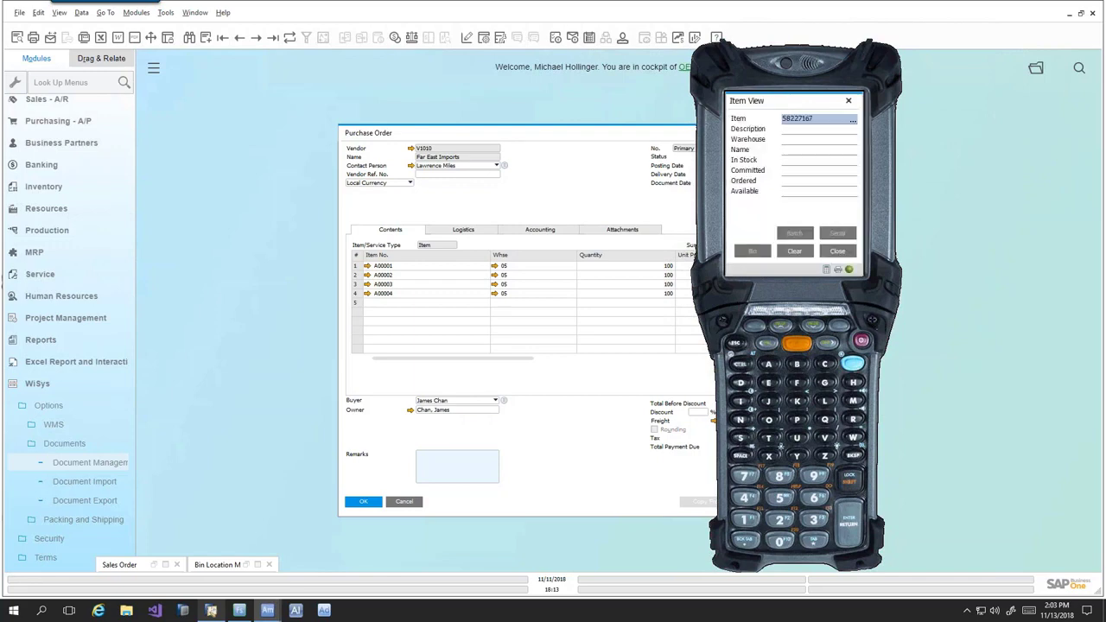
pyautogui.press('Return')
pyautogui.click(748, 252)
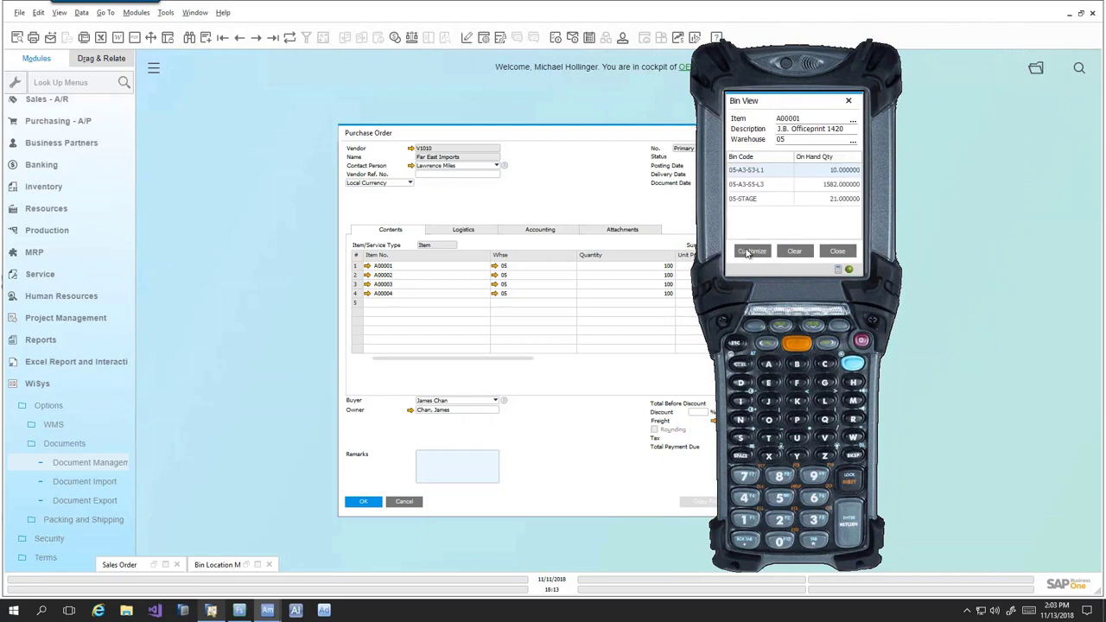
pyautogui.click(838, 174)
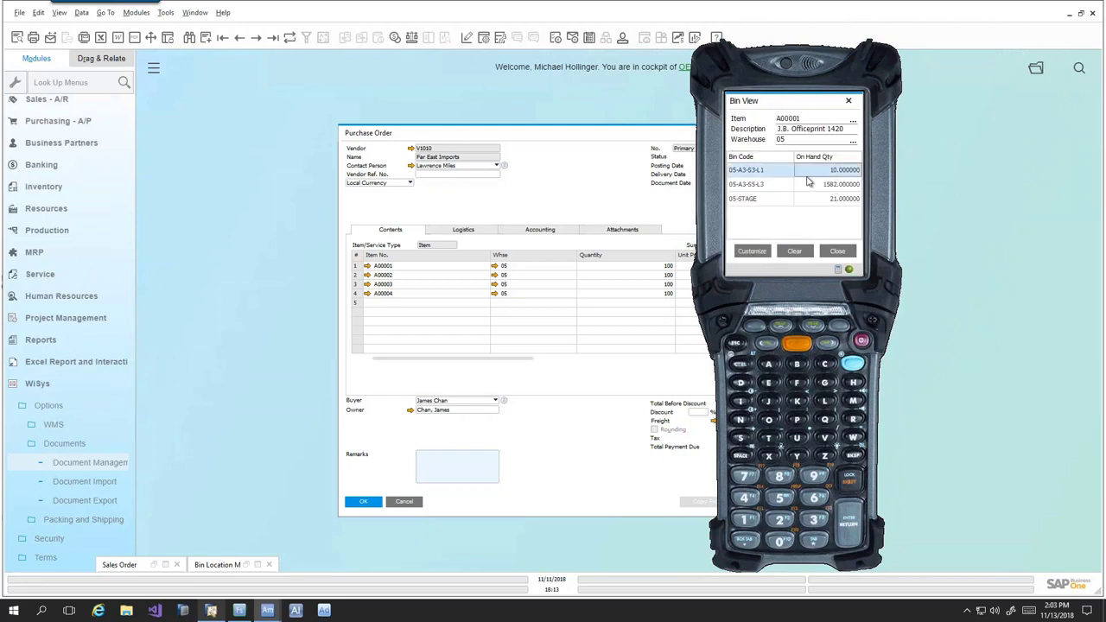
pyautogui.click(833, 253)
pyautogui.click(835, 254)
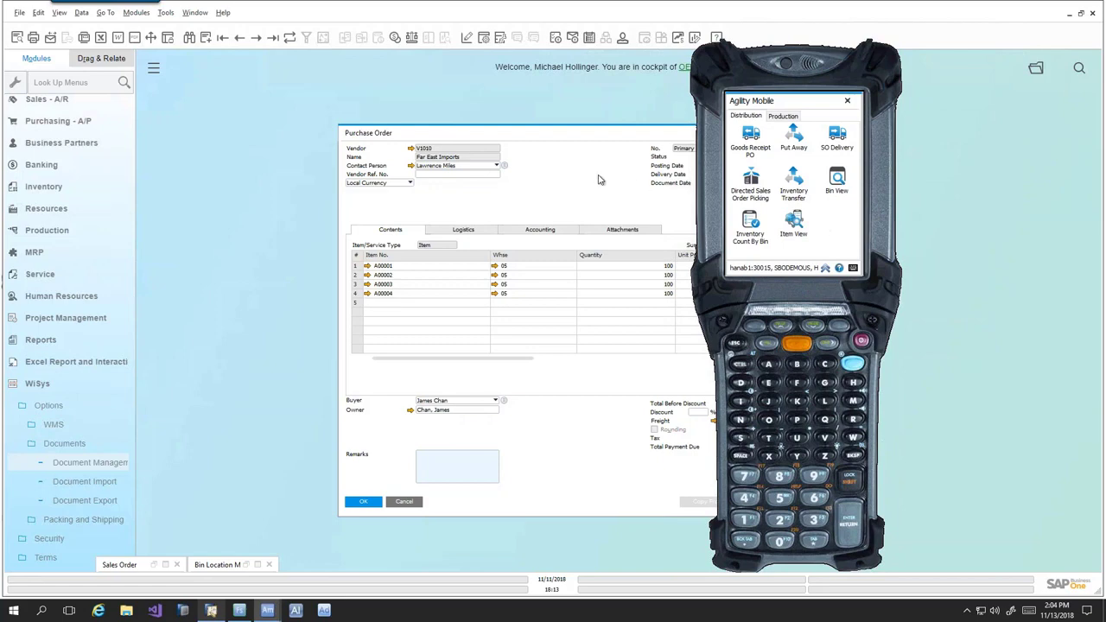
# - Switch to SAP Business One, minimize the purchase order and restore the sales order
pyautogui.click(601, 180)
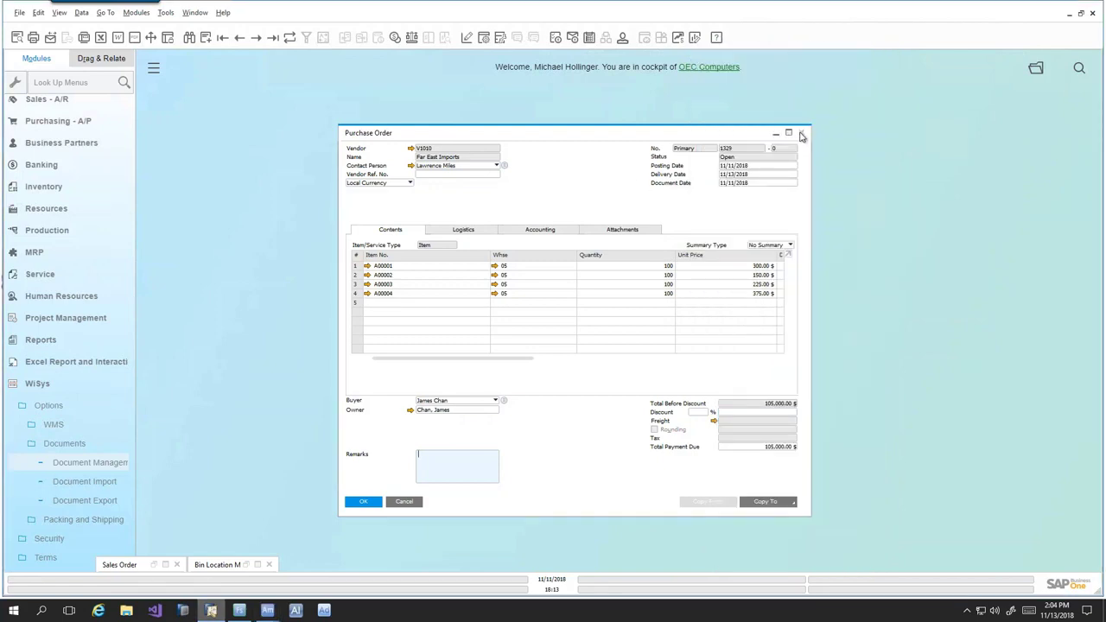
pyautogui.click(776, 135)
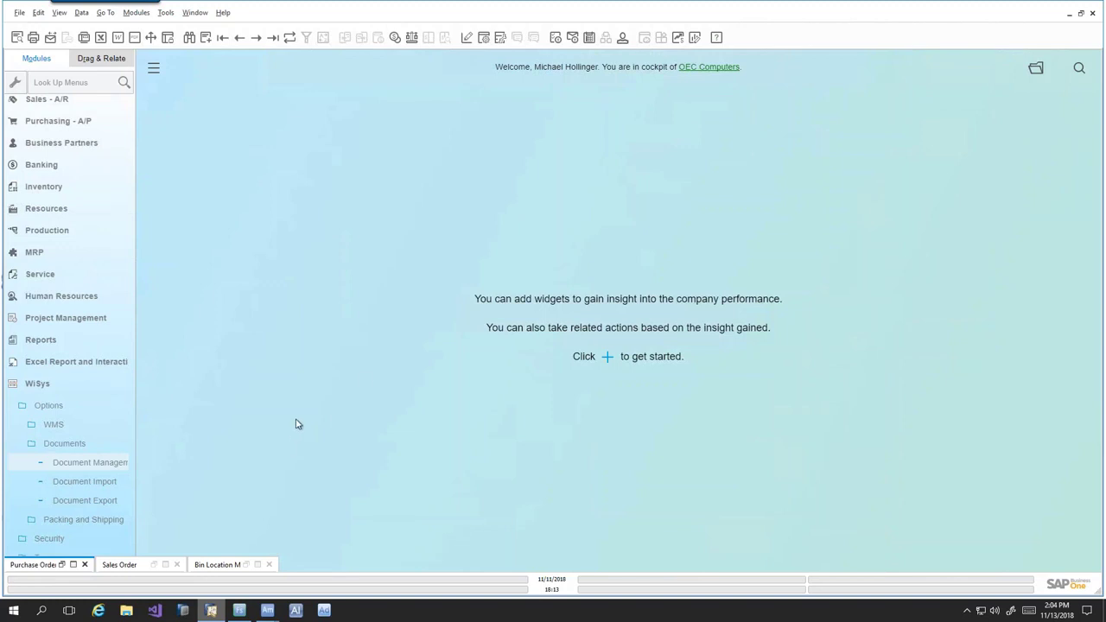
pyautogui.click(153, 565)
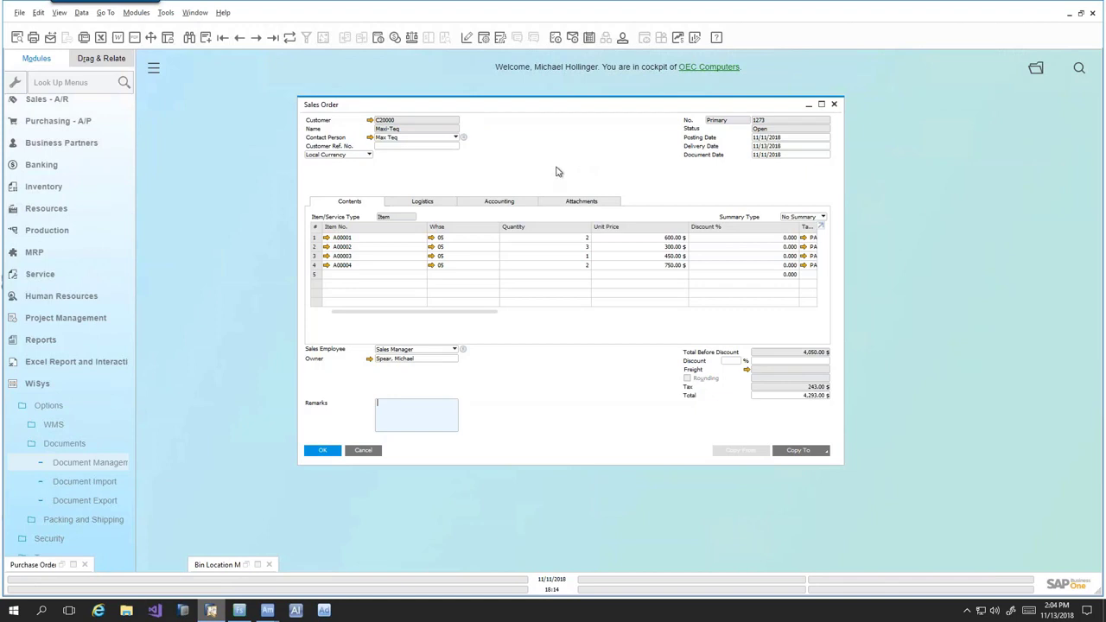
# - Open the pick list that belongs to the sales order and maximize its window
pyautogui.rightClick(556, 171)
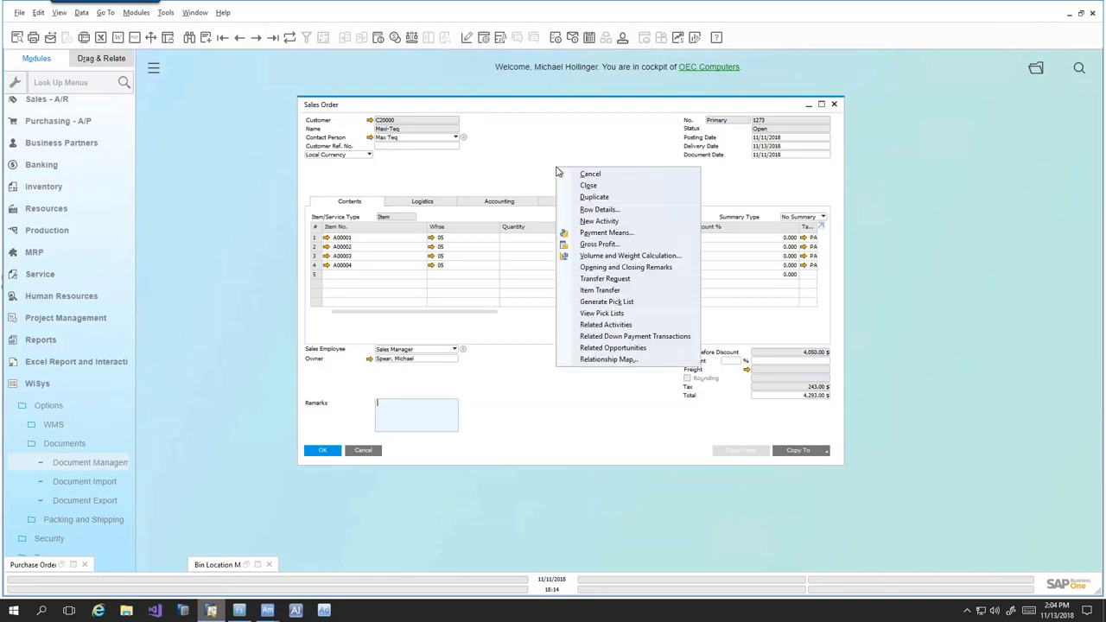
pyautogui.click(517, 176)
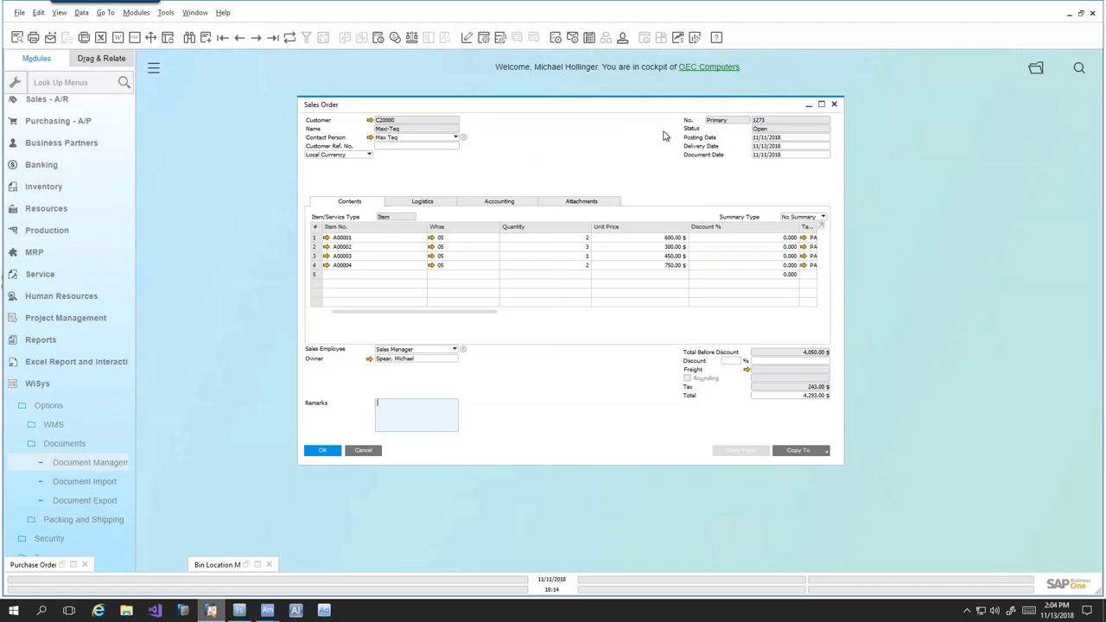
pyautogui.rightClick(519, 178)
pyautogui.click(566, 324)
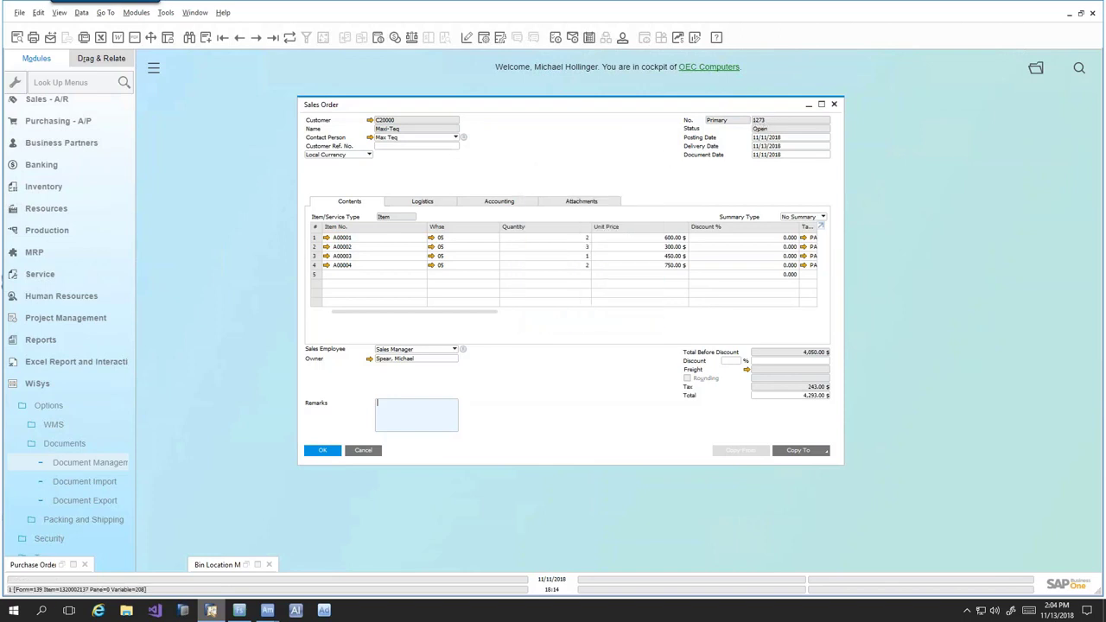
pyautogui.click(786, 204)
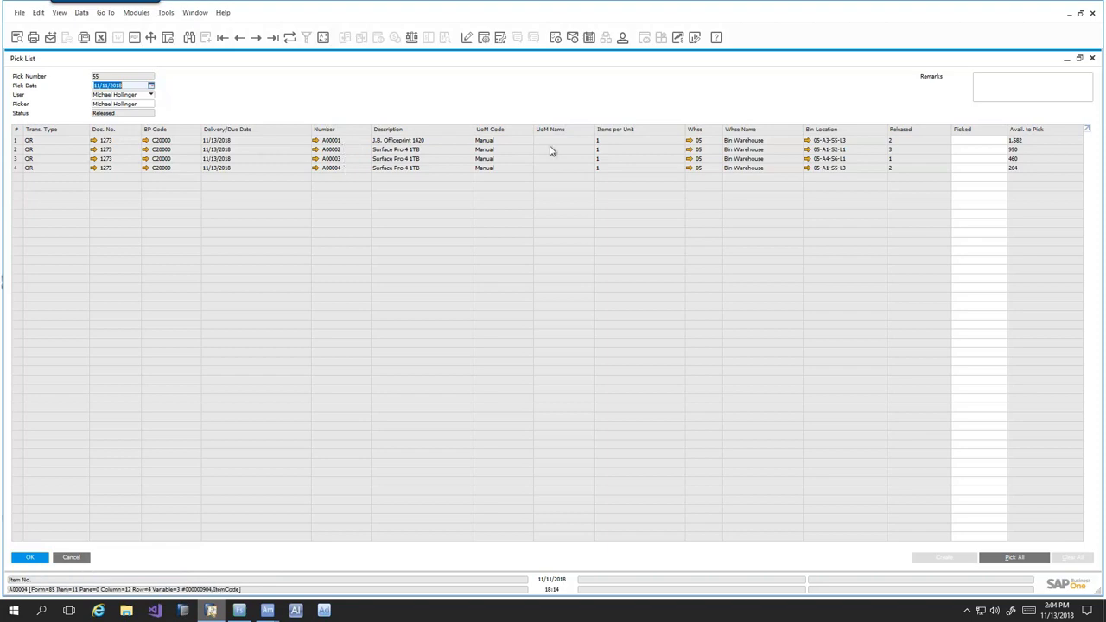
# - Examine the bin locations assigned to the pick list lines, and put away the pick list and sales order windows
pyautogui.click(841, 151)
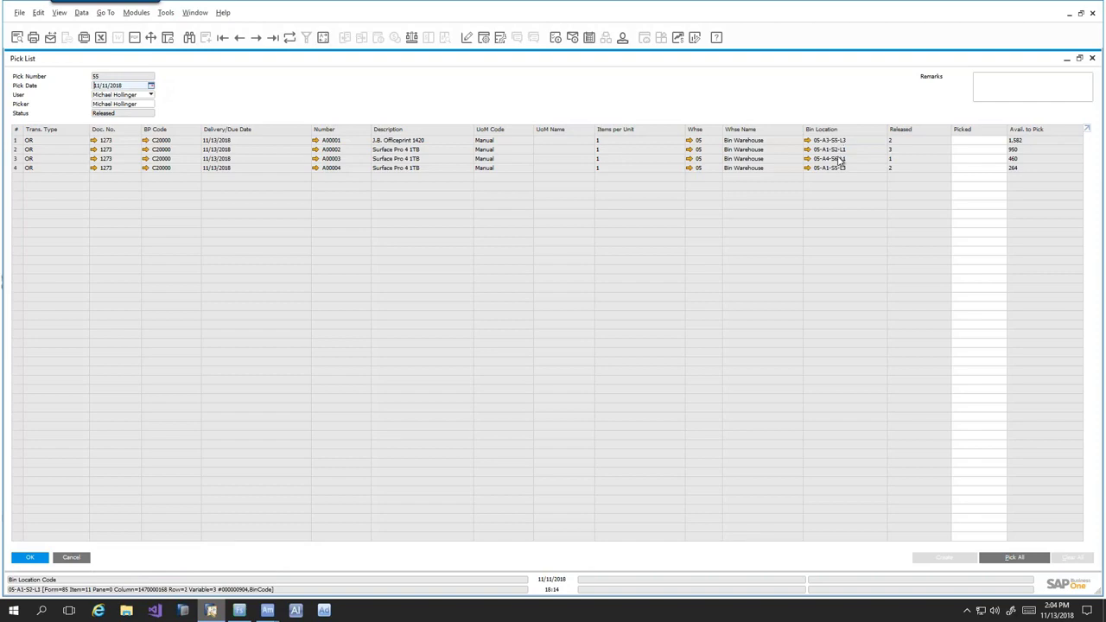
pyautogui.click(1079, 57)
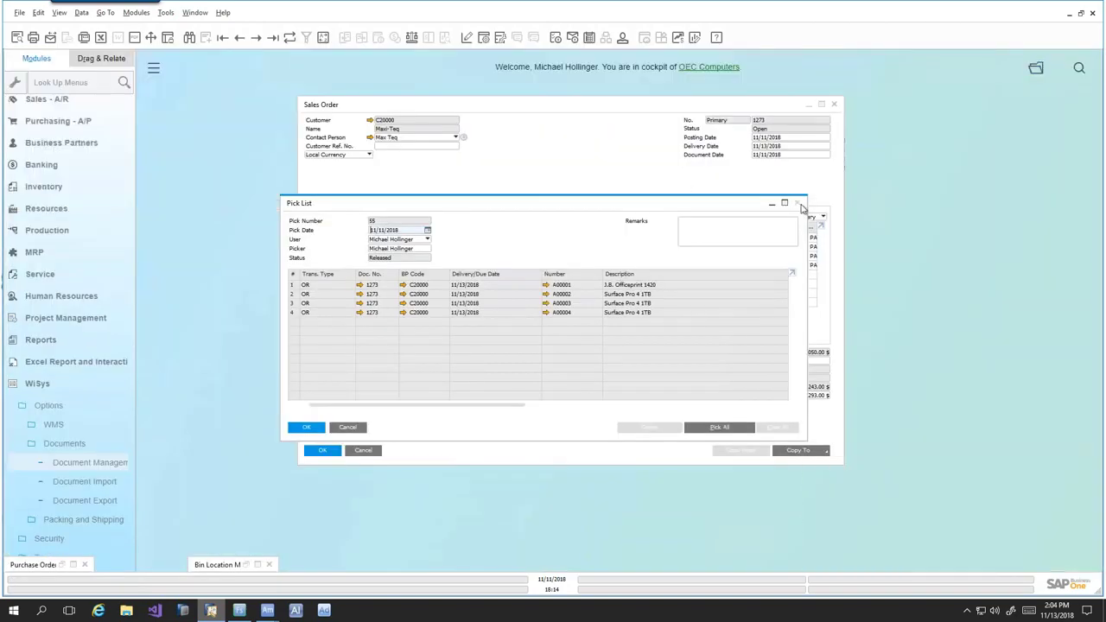
pyautogui.click(799, 204)
pyautogui.click(809, 105)
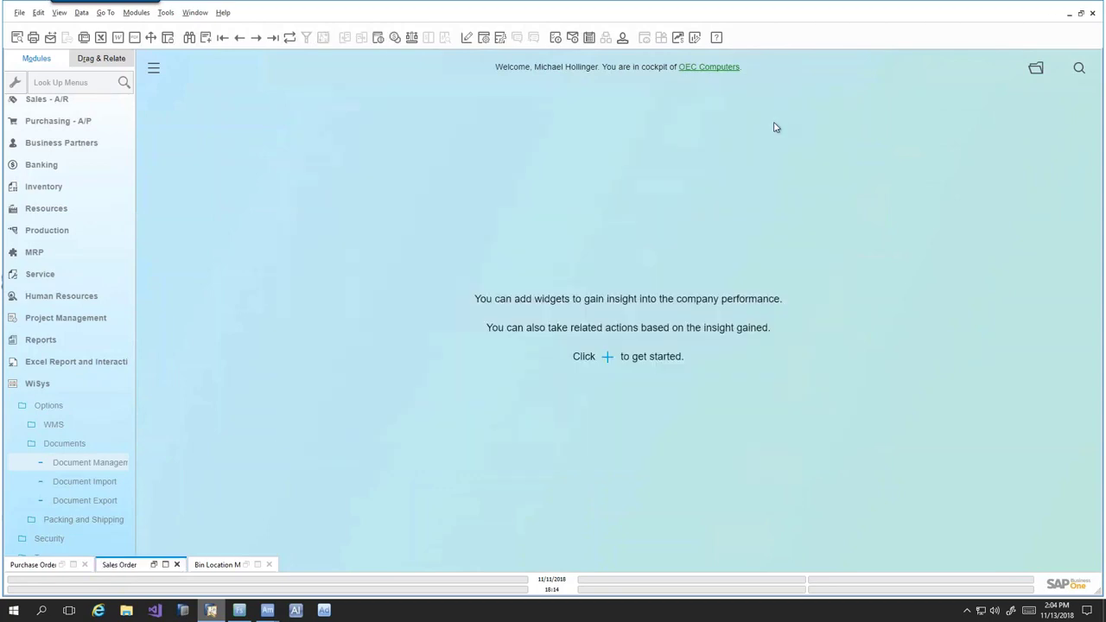
# - Switch to Agility Mobile and load pick list 55 in Directed Sales Order Picking
pyautogui.click(1069, 14)
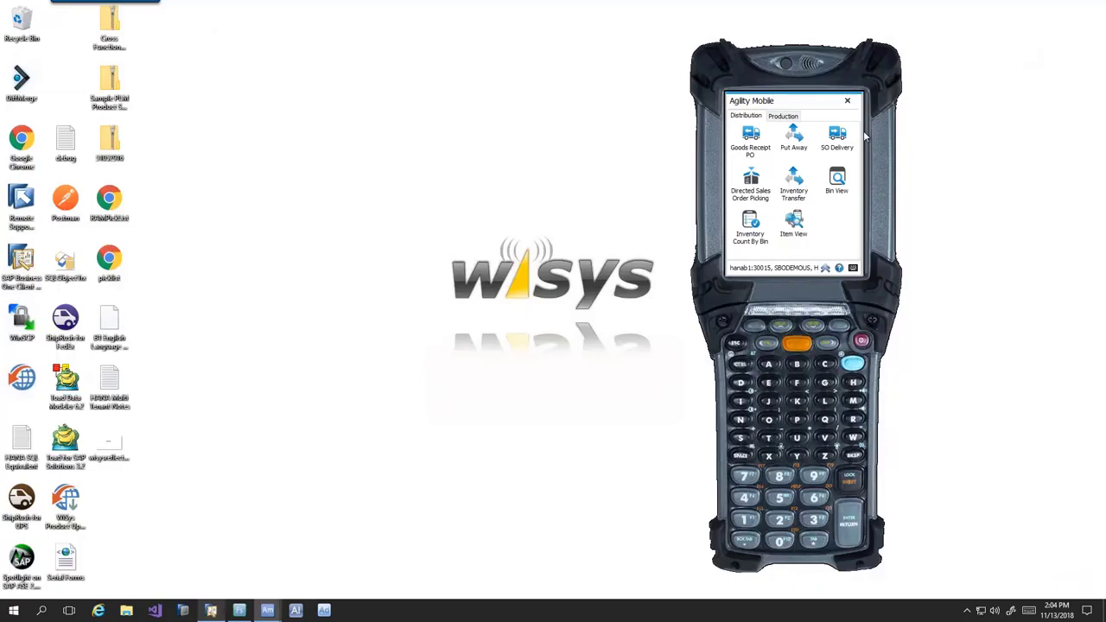
pyautogui.click(748, 183)
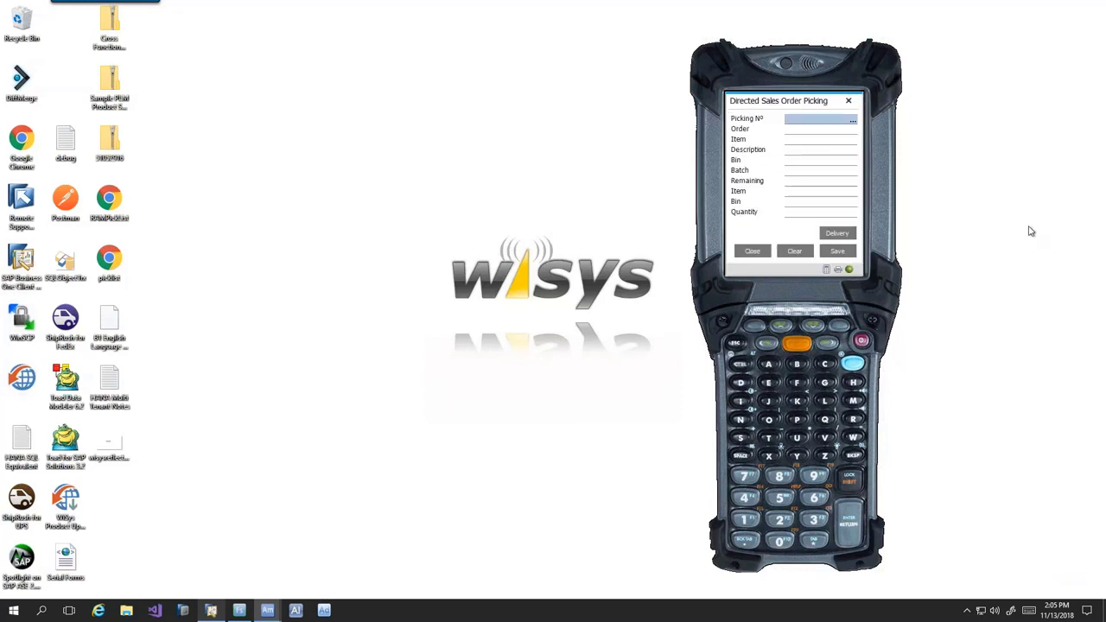
pyautogui.press('Return')
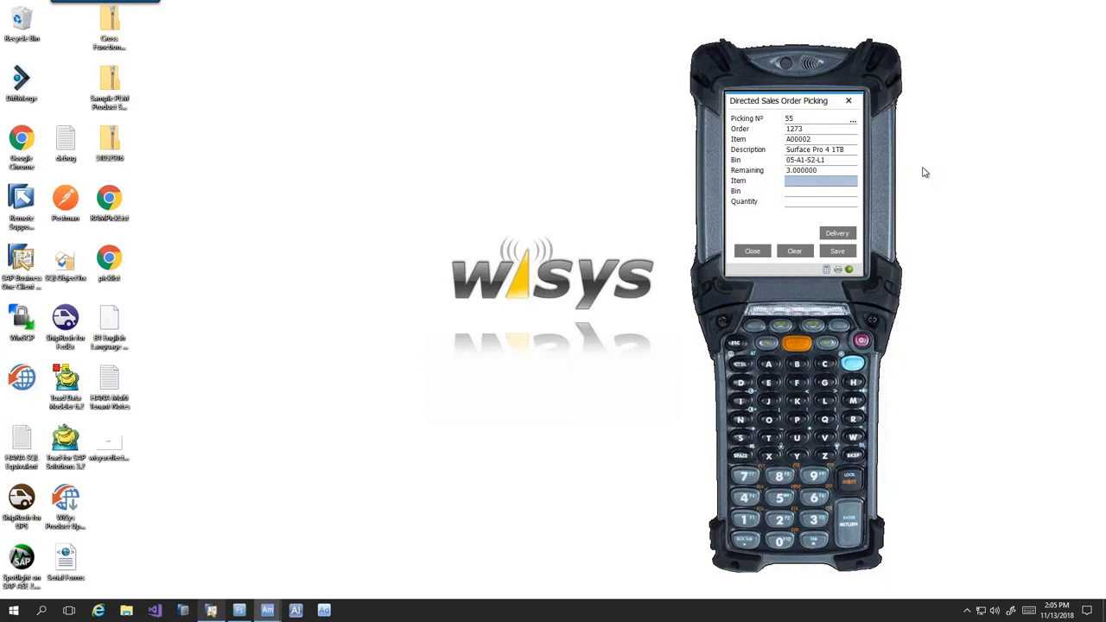
# - Pick 3 of item A00002 from bin 05-A1-S2-L1
pyautogui.write('A00002')
pyautogui.press('Return')
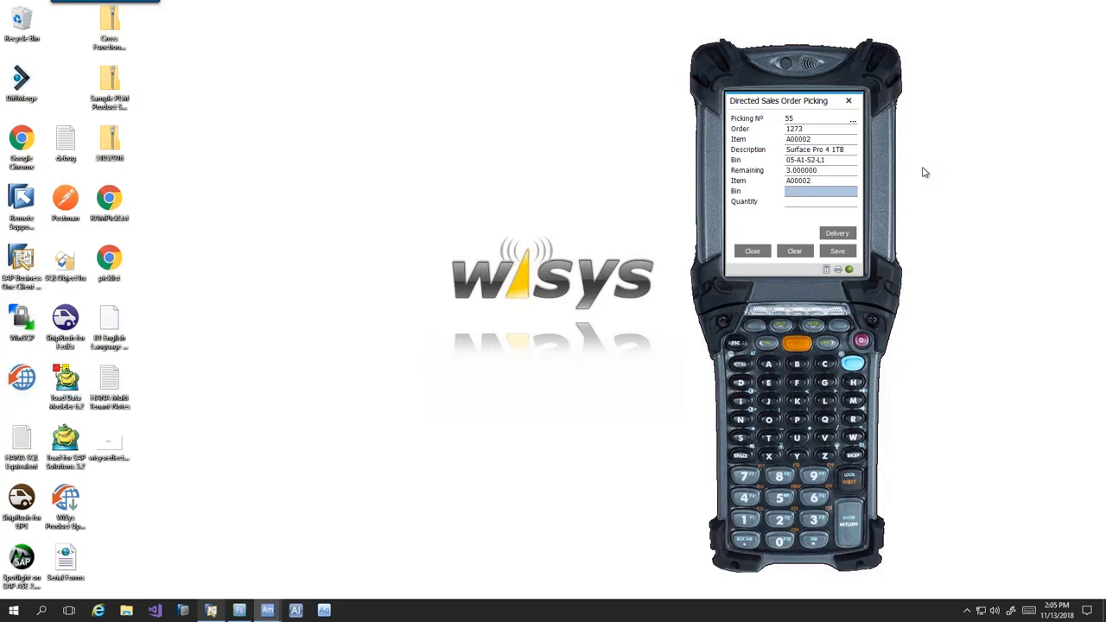
pyautogui.write('05-A1-S2-L1')
pyautogui.press('Return')
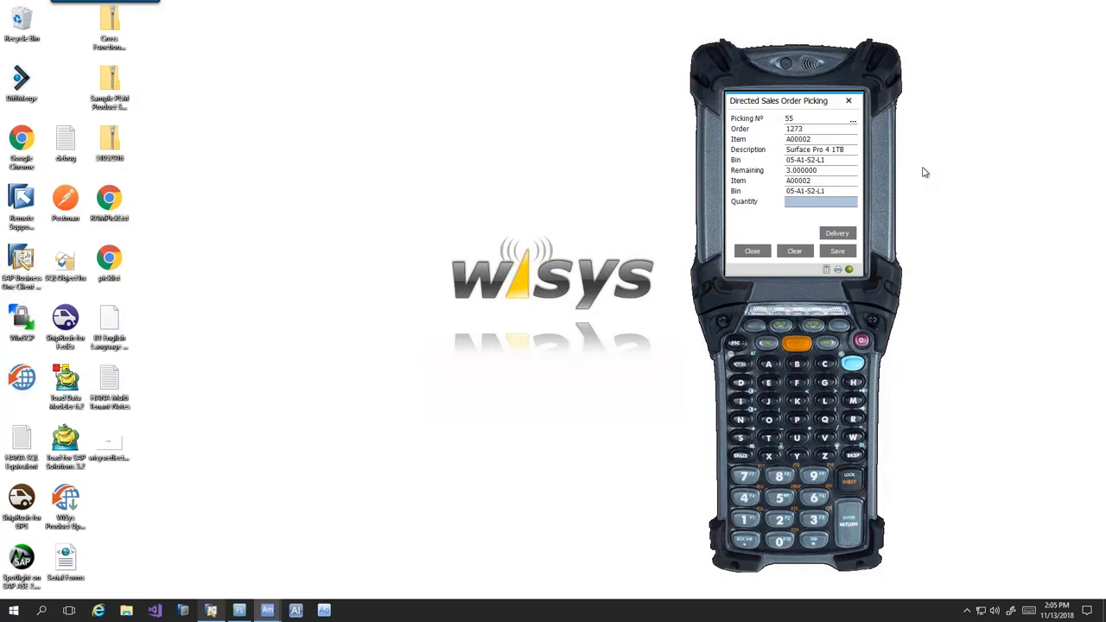
pyautogui.press('Return')
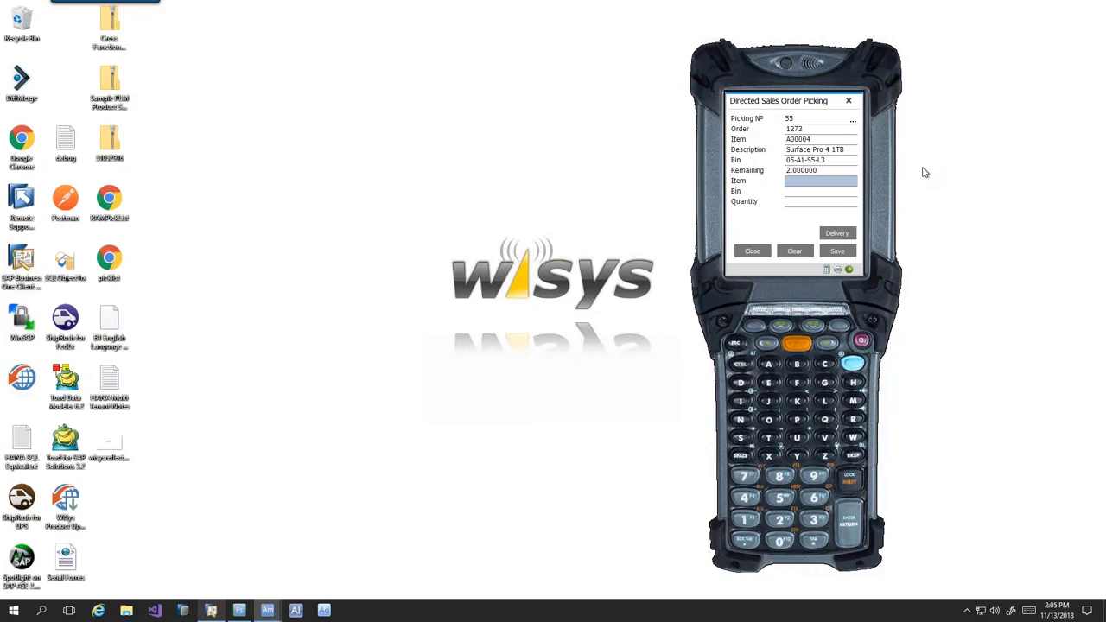
# - Switch to SAP Business One, restore the sales order and open its pick list in a maximized window
pyautogui.click(211, 610)
pyautogui.click(154, 564)
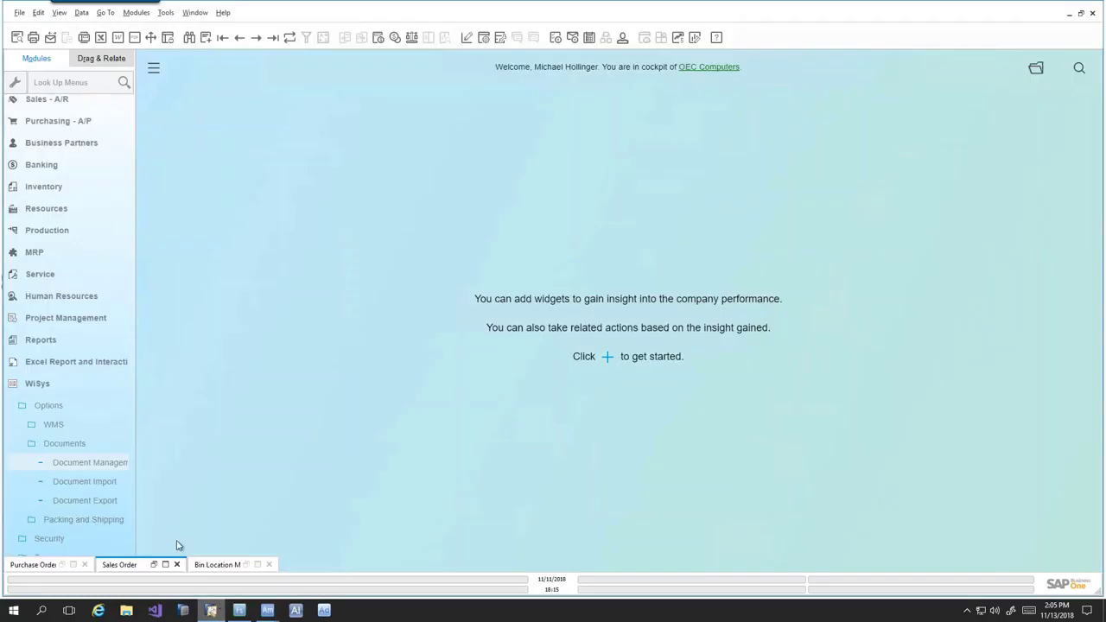
pyautogui.rightClick(637, 147)
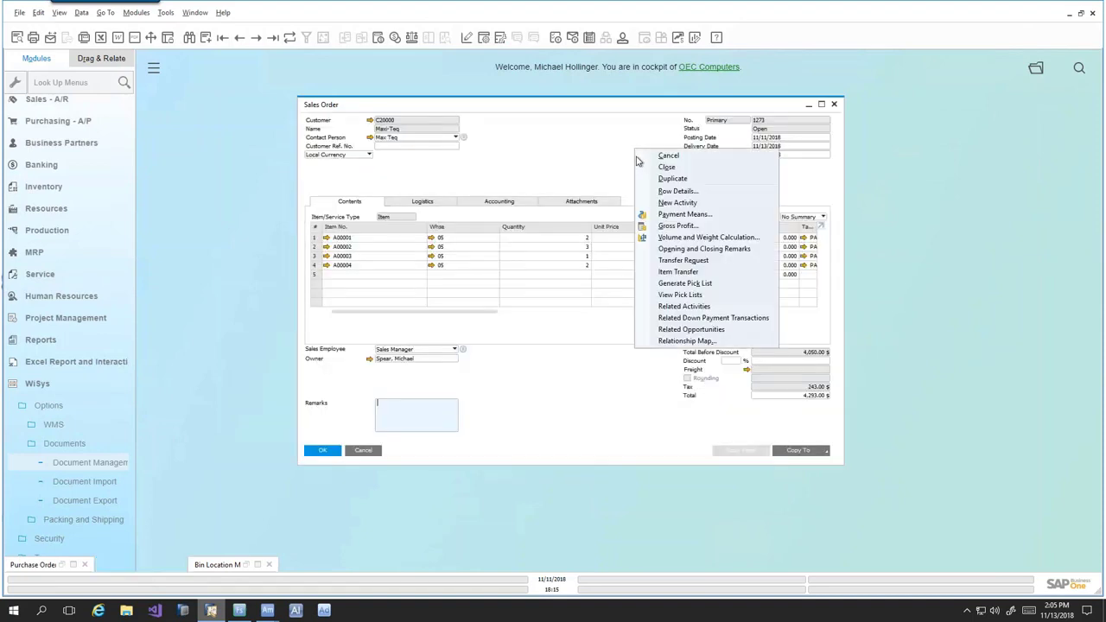
pyautogui.click(680, 294)
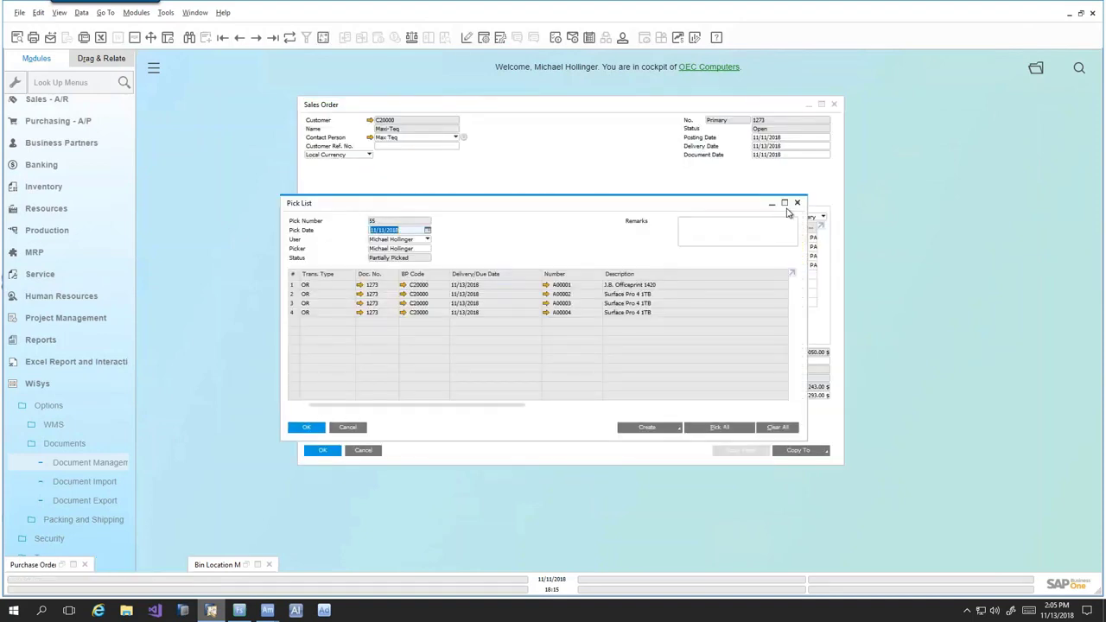
pyautogui.click(784, 203)
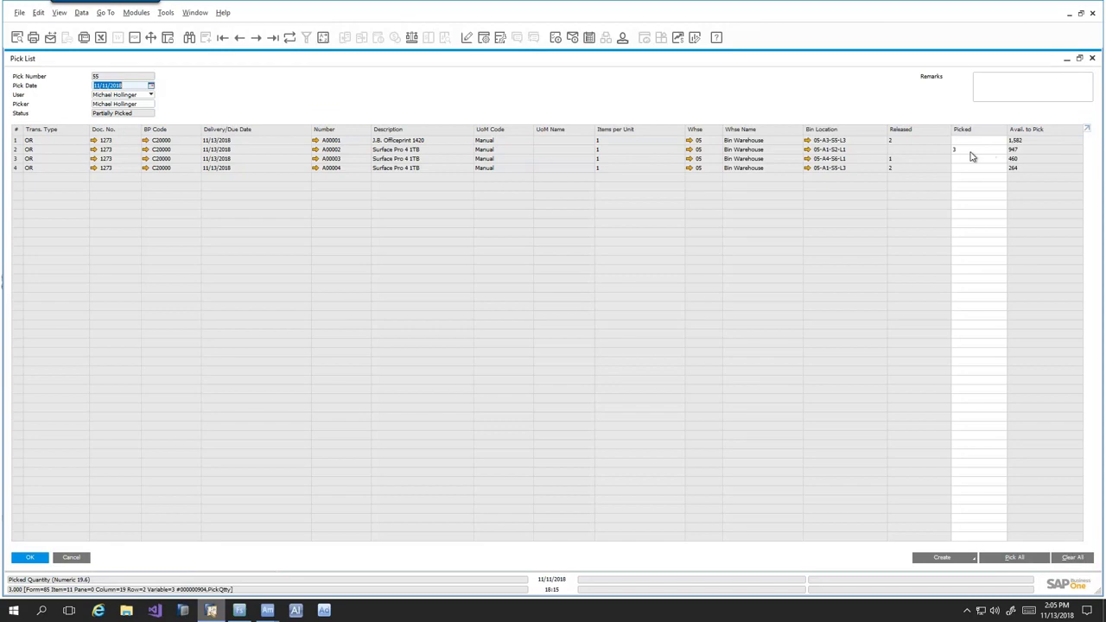
# - Check the picked quantity on the A00002 line, close the pick list and return to Agility Mobile
pyautogui.click(961, 150)
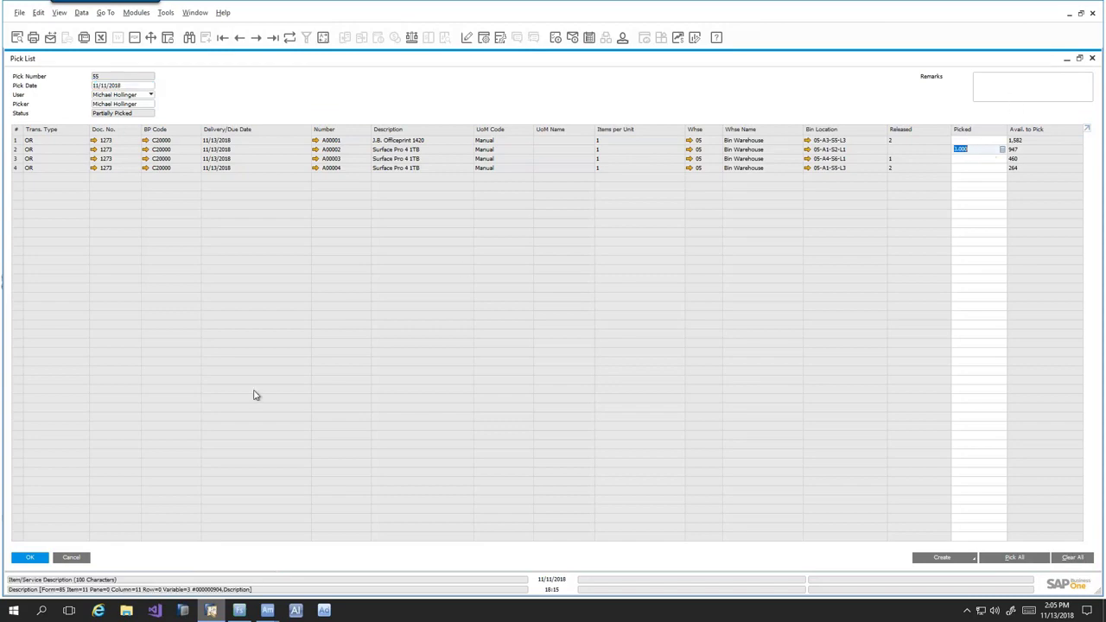
pyautogui.click(72, 560)
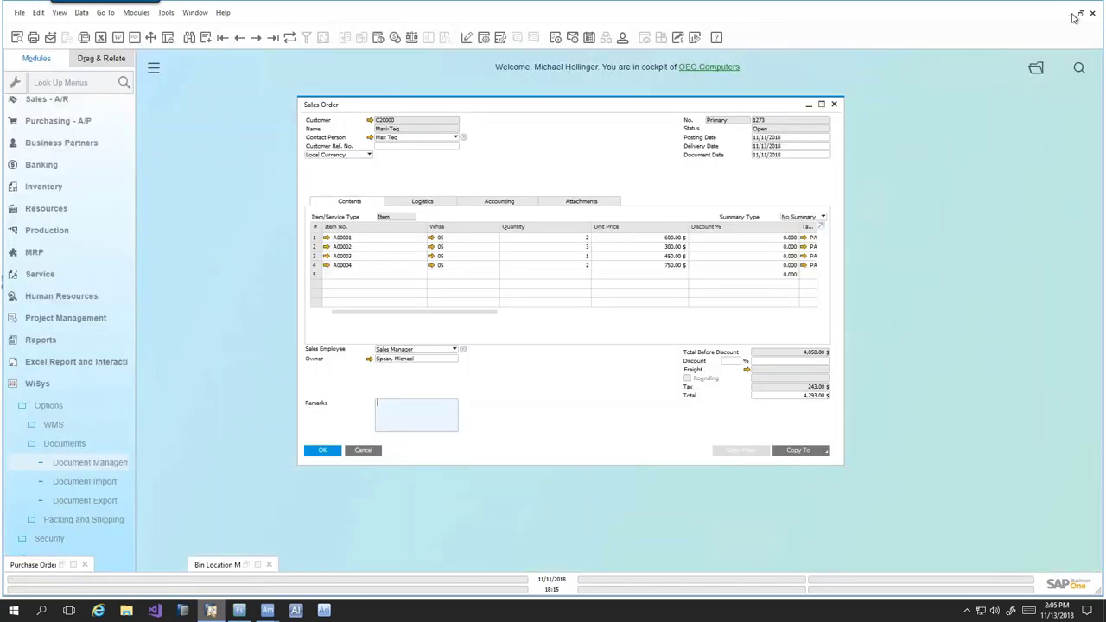
pyautogui.click(1069, 17)
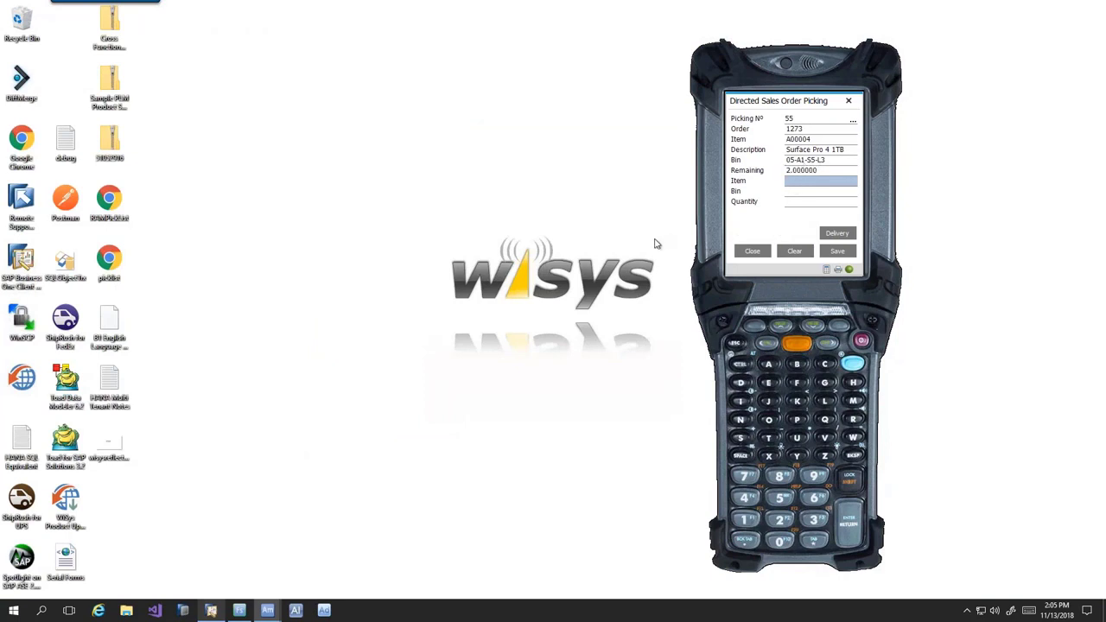
# - Pick 2 of item A00004 from bin 05-A1-S5-L3
pyautogui.write('A00004')
pyautogui.press('Return')
pyautogui.write('05-A1-S5-L3')
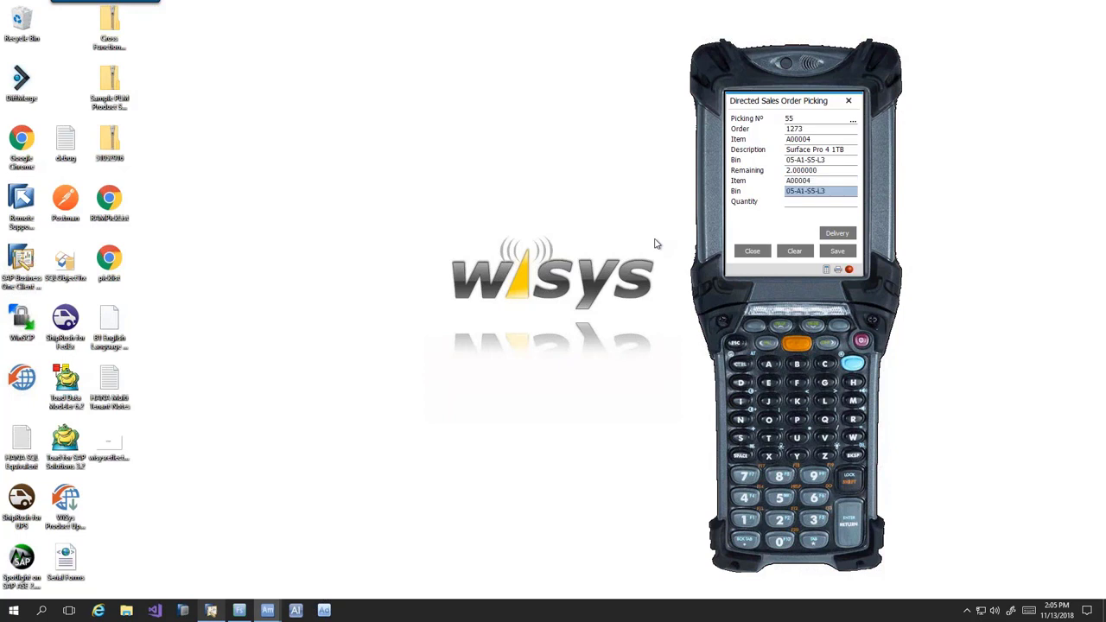
pyautogui.press('Return')
pyautogui.press('Return')
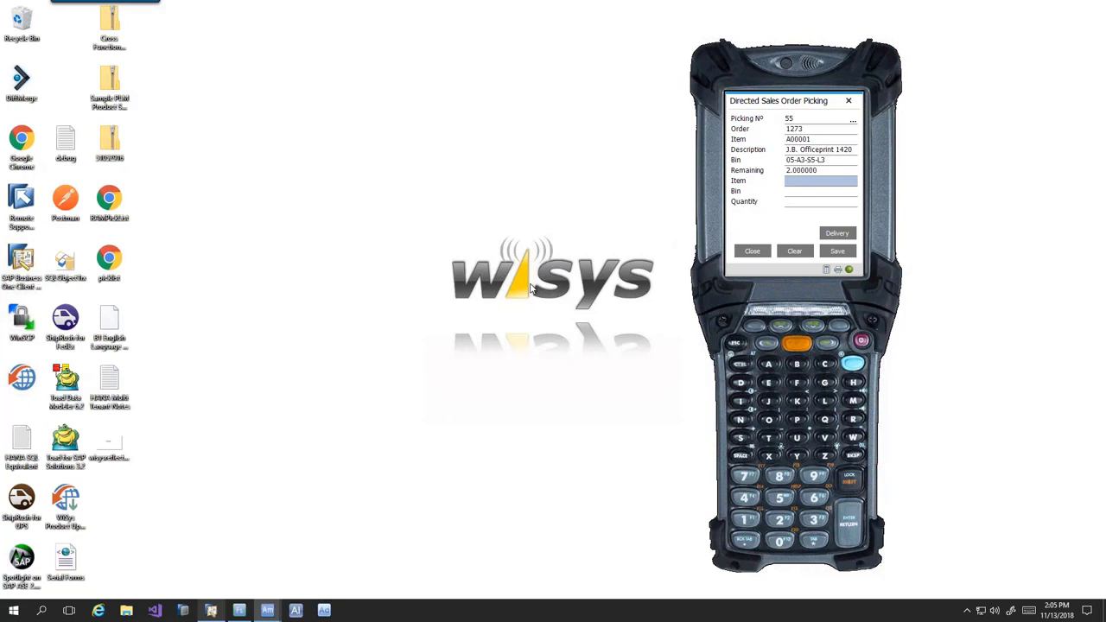
# - Pick 2 of item A00001 from bin 05-A3-S5-L3
pyautogui.write('A00001')
pyautogui.press('Return')
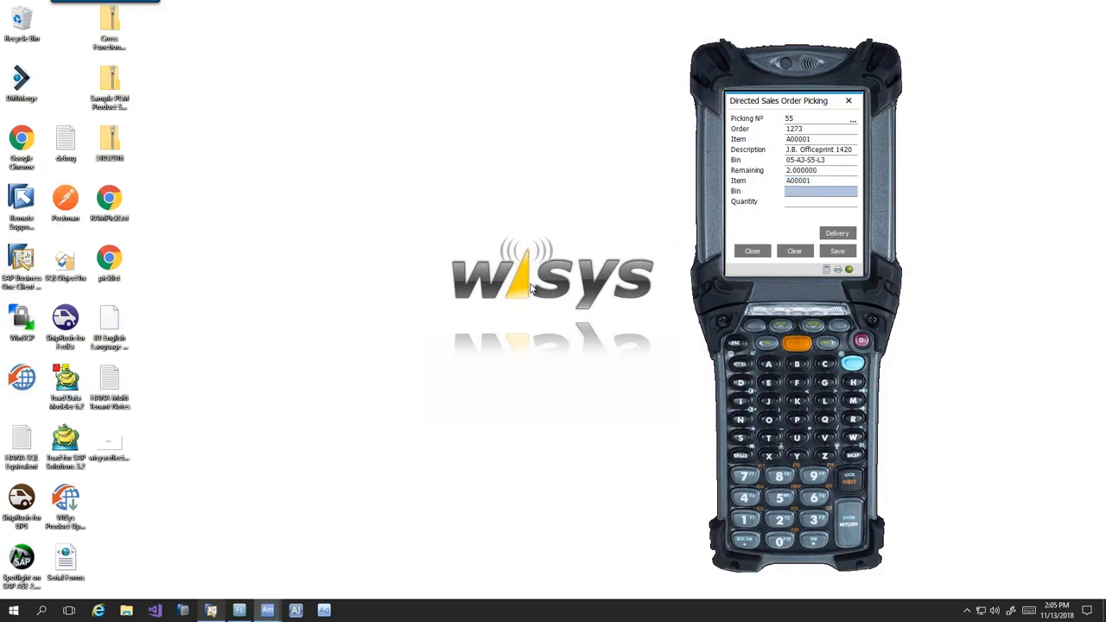
pyautogui.write('05-A3-S5-L3')
pyautogui.press('Return')
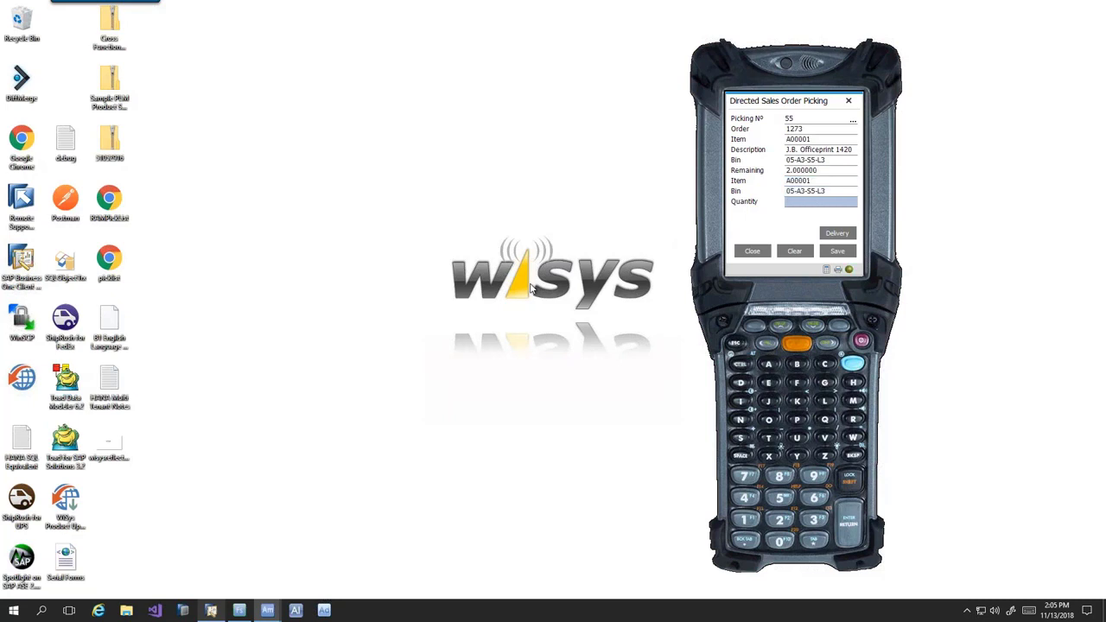
pyautogui.press('Return')
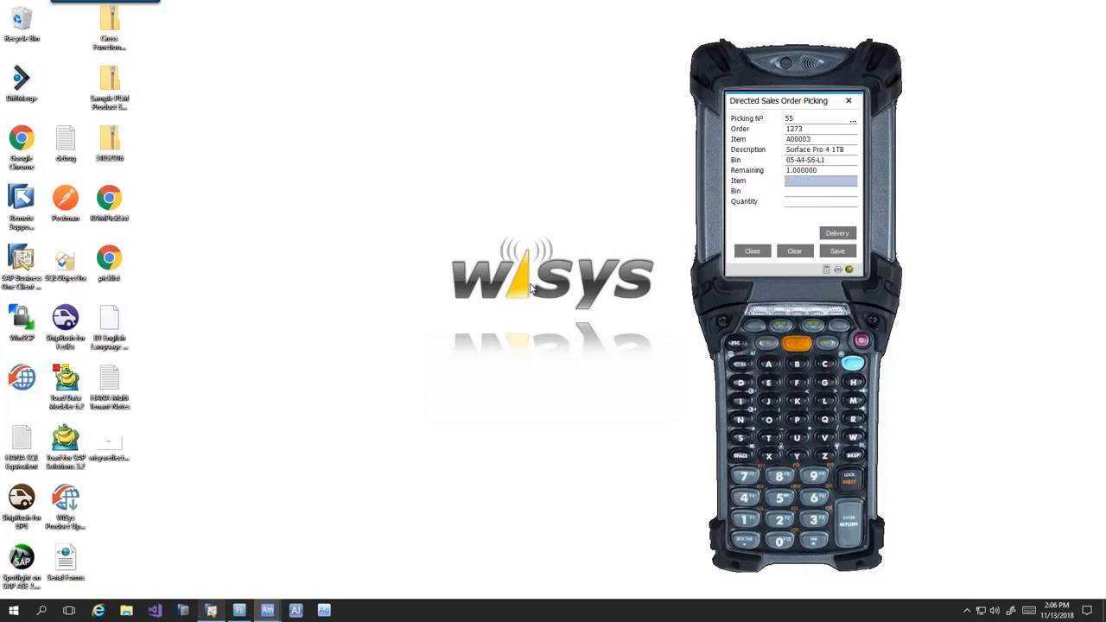
# - Pick 1 of item A00003 from bin 05-A4-S6-L1 and create the delivery for pick list 55
pyautogui.write('A00003')
pyautogui.press('Return')
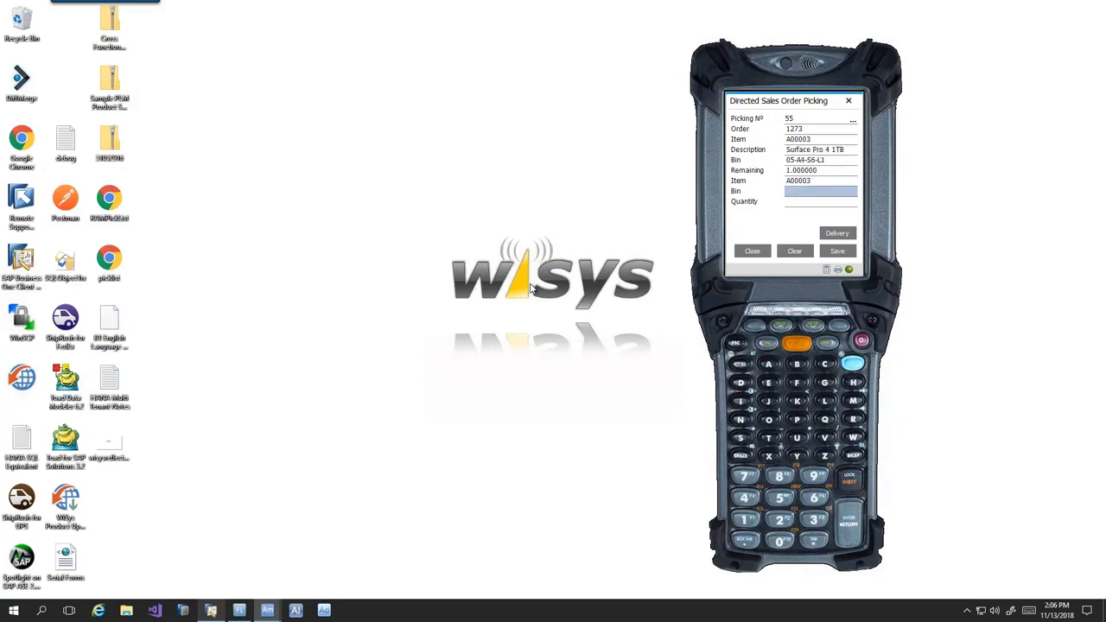
pyautogui.write('05-A4-S6-L1')
pyautogui.press('Return')
pyautogui.write('1')
pyautogui.press('Return')
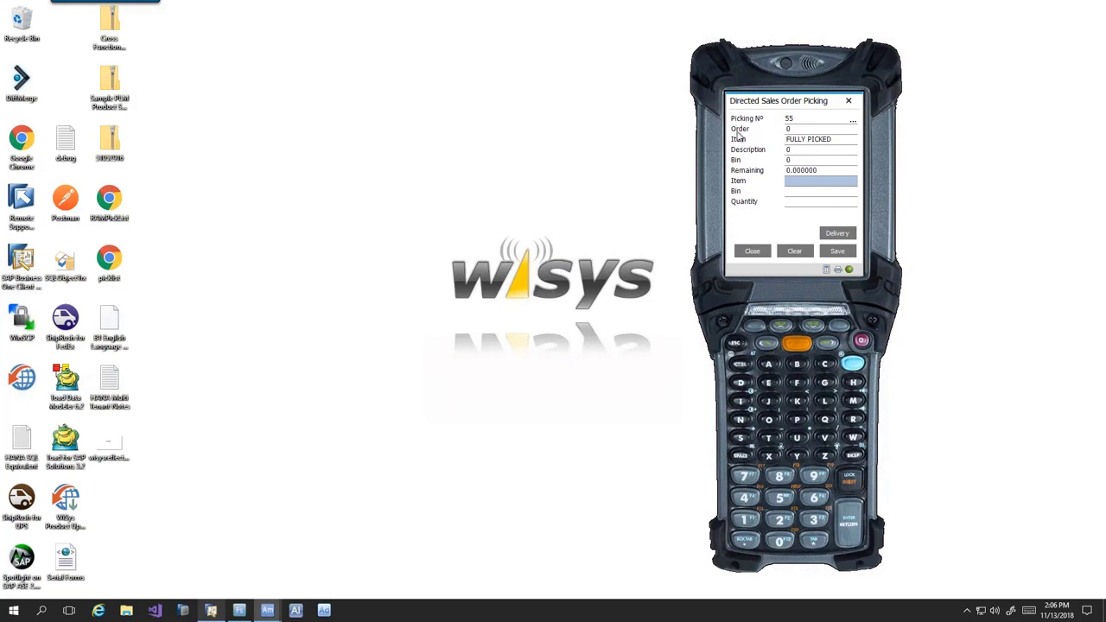
pyautogui.click(838, 234)
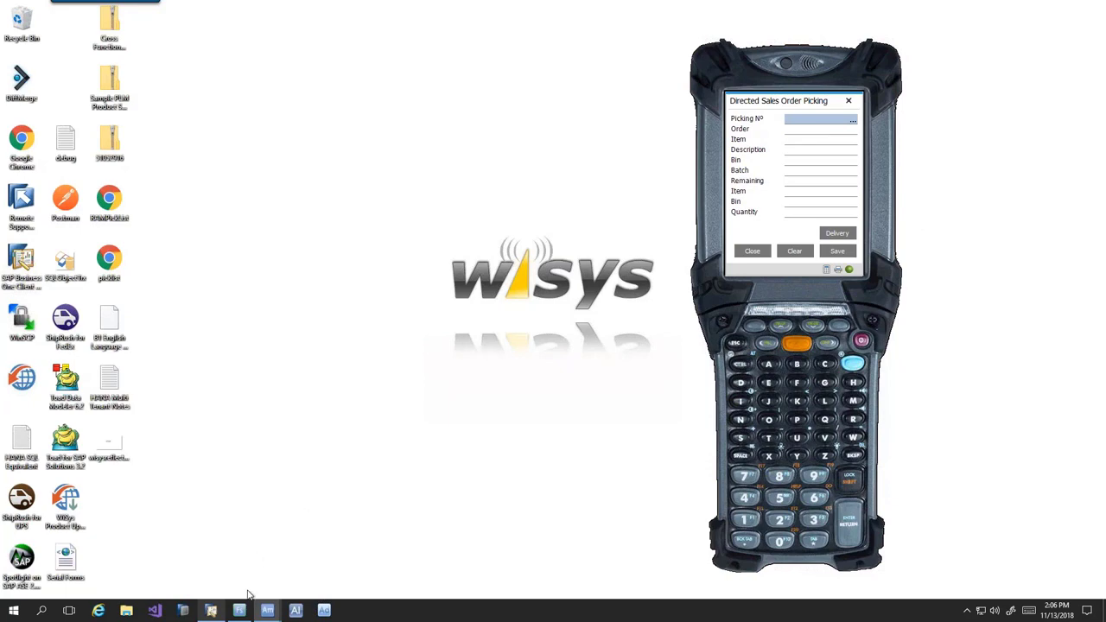
# - Switch to SAP Business One, refresh the sales order, review its pick list's status and picked quantities, and put both windows away
pyautogui.click(211, 610)
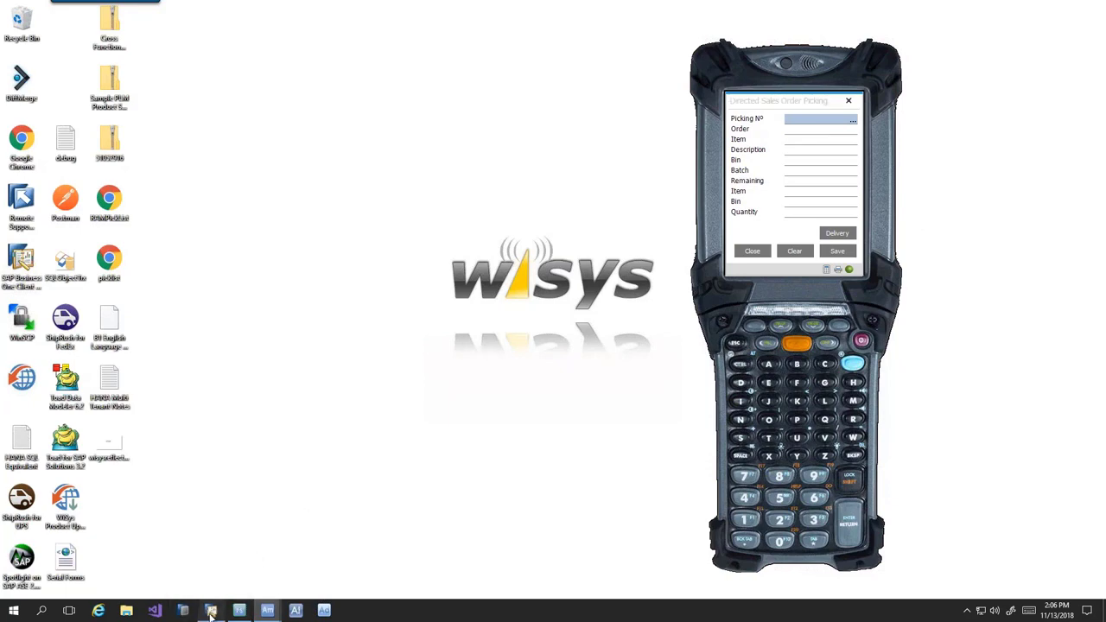
pyautogui.click(289, 37)
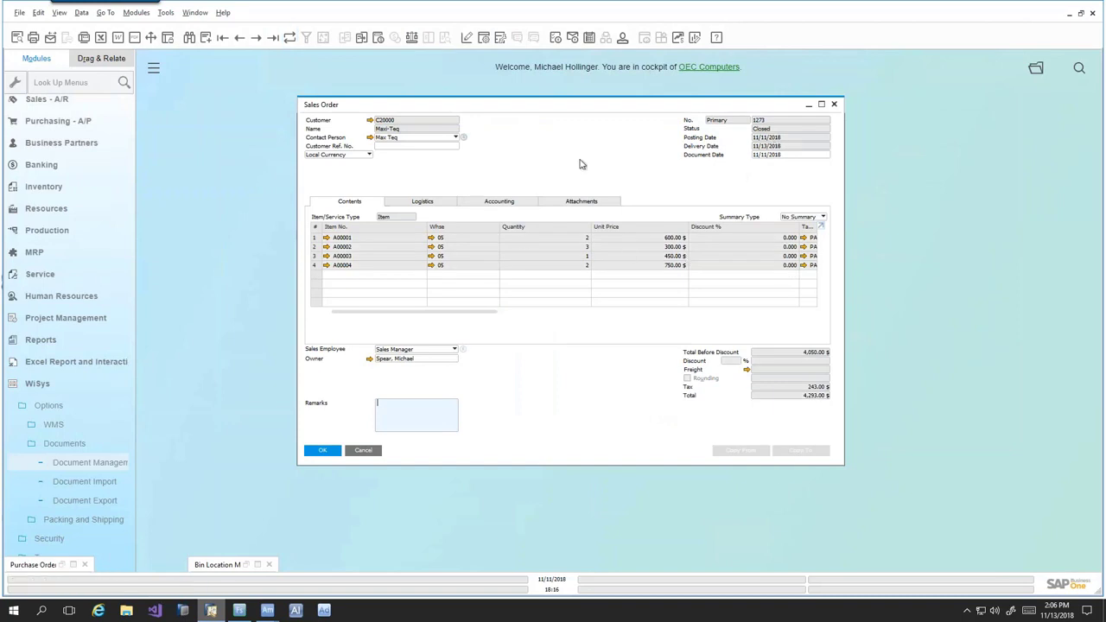
pyautogui.rightClick(624, 212)
pyautogui.click(625, 271)
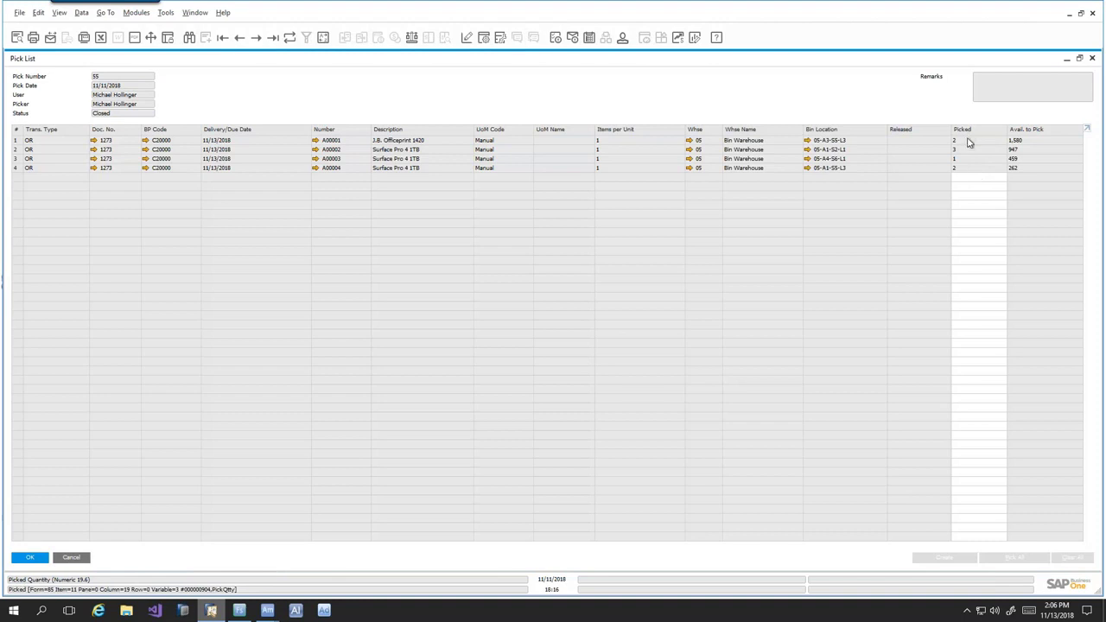
pyautogui.click(66, 560)
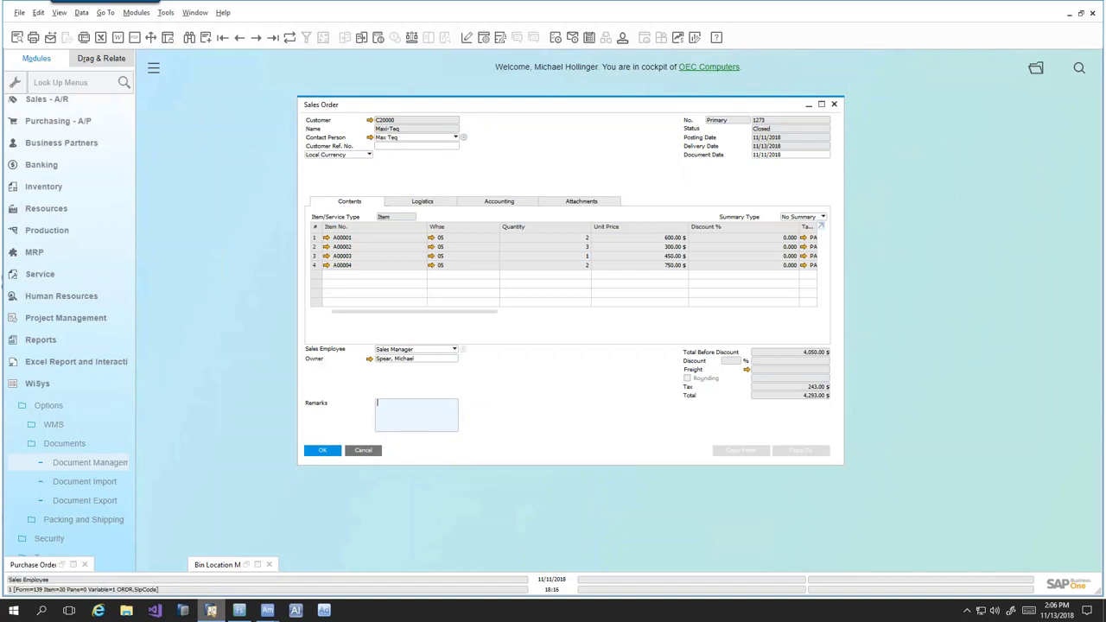
pyautogui.click(808, 106)
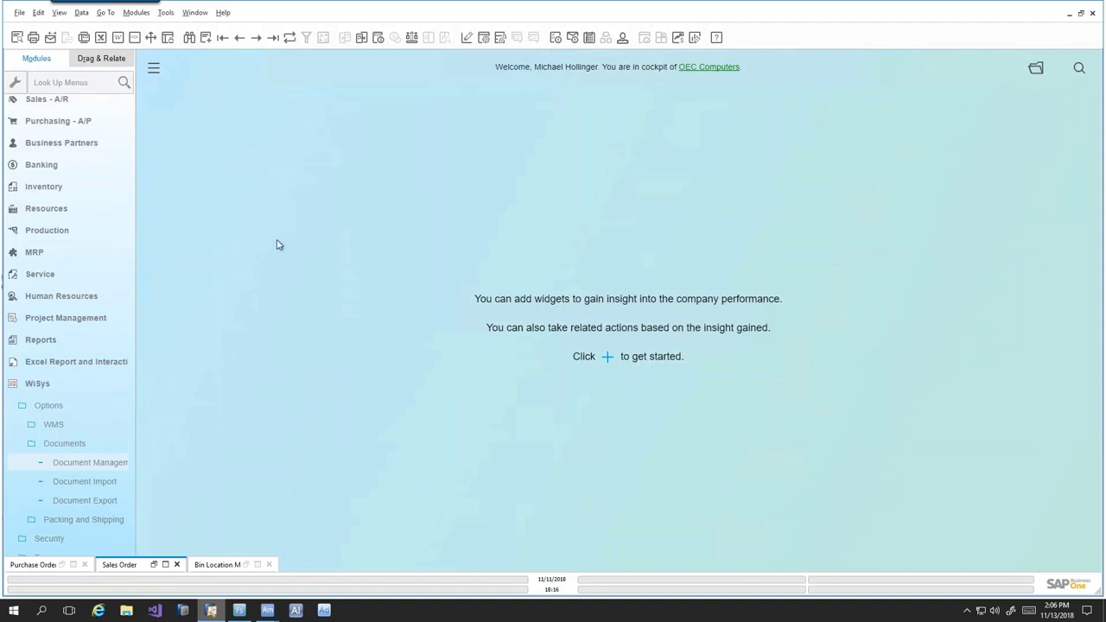
# - Open the last inventory counting document and review its items and bin locations
pyautogui.click(48, 188)
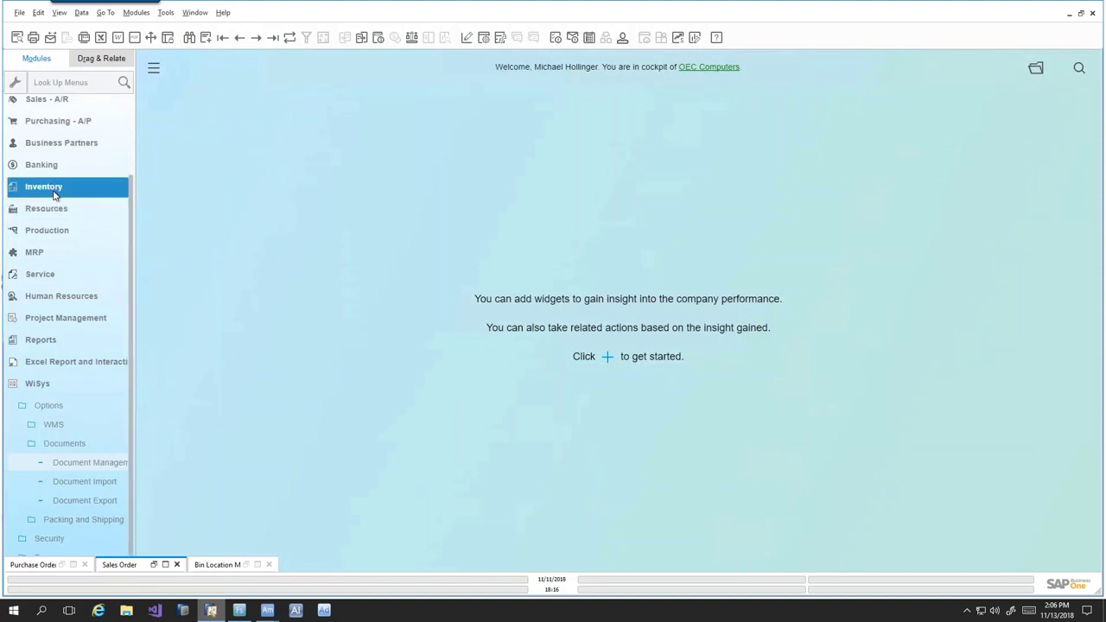
pyautogui.click(93, 383)
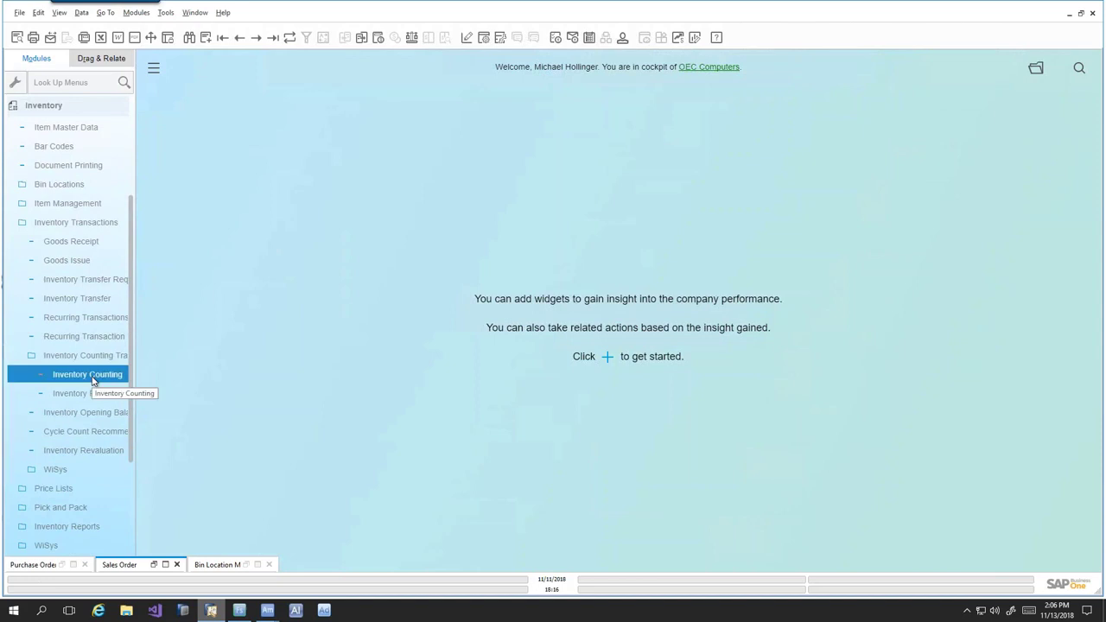
pyautogui.click(272, 37)
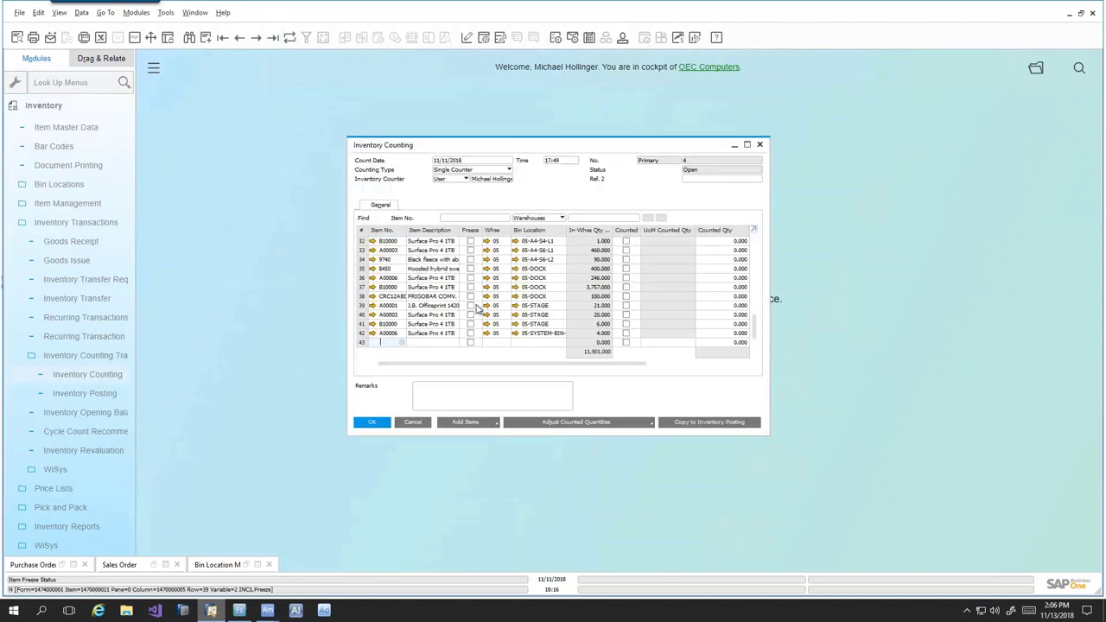
pyautogui.scroll(7, 475, 310)
pyautogui.scroll(3, 475, 309)
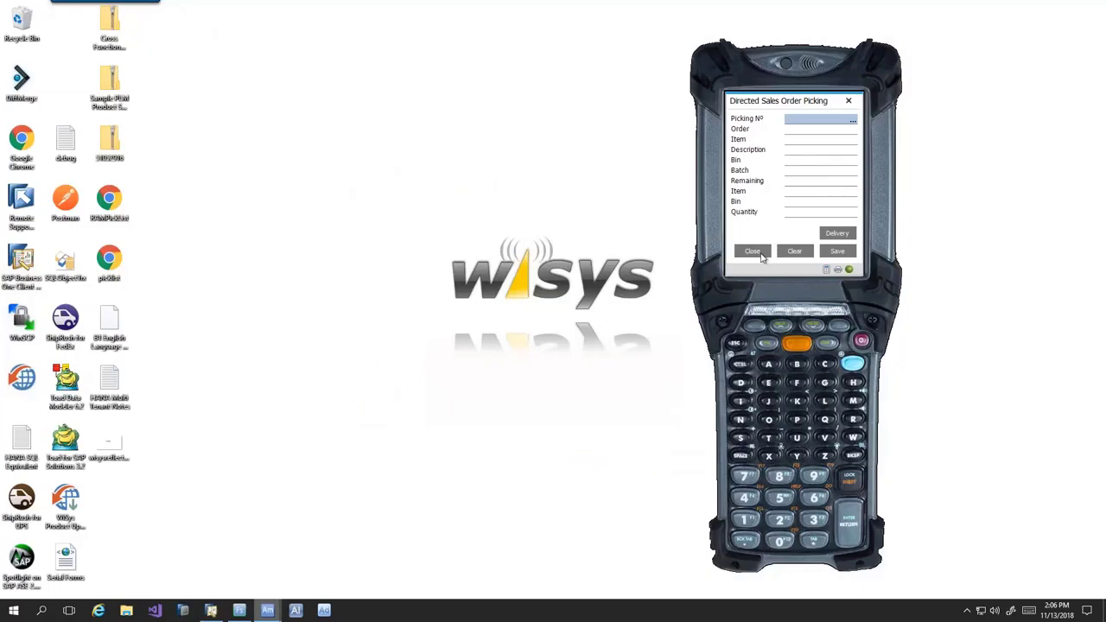
# - Switch to Agility Mobile, leave order picking and start an Inventory Count By Bin for document 4, bin 05-A1-S2-L1
pyautogui.click(762, 253)
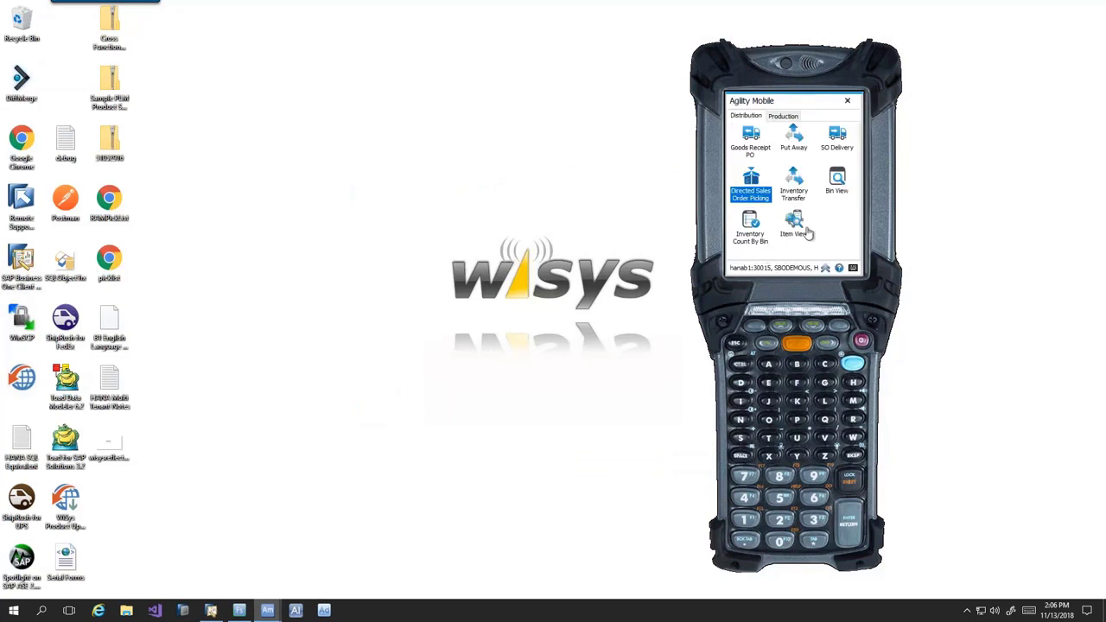
pyautogui.click(757, 244)
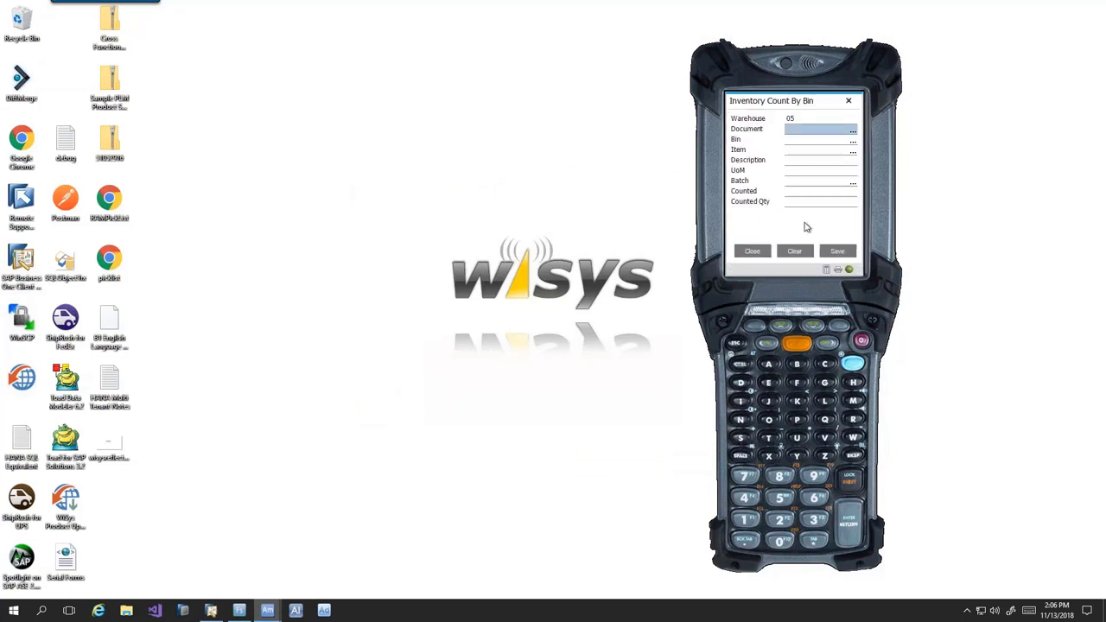
pyautogui.write('4')
pyautogui.press('Return')
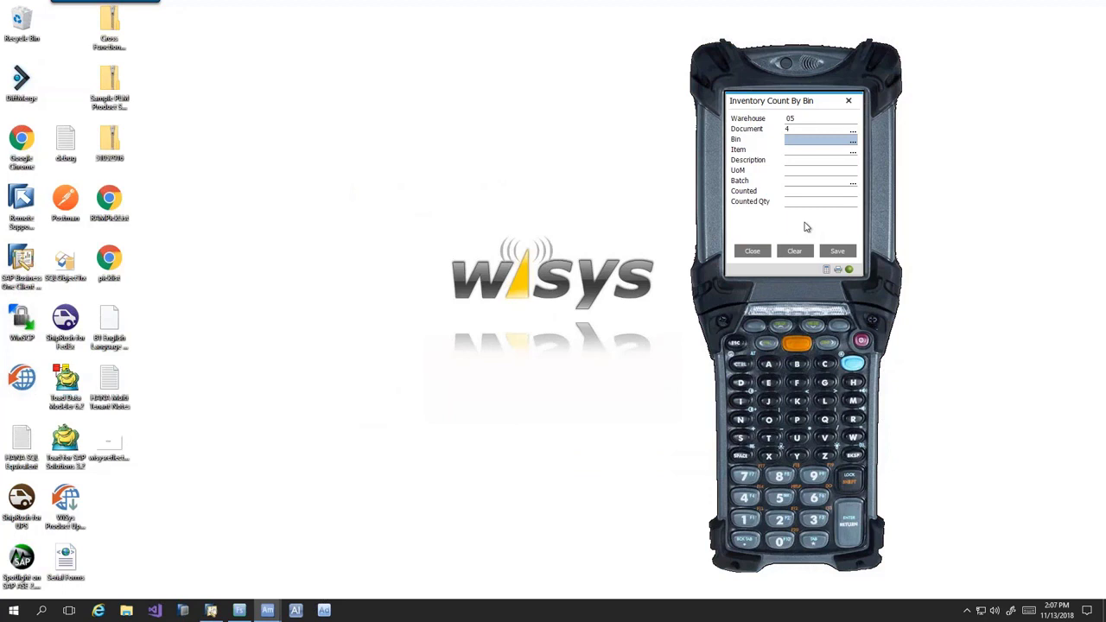
pyautogui.write('05-A1-S2-L1')
pyautogui.press('Return')
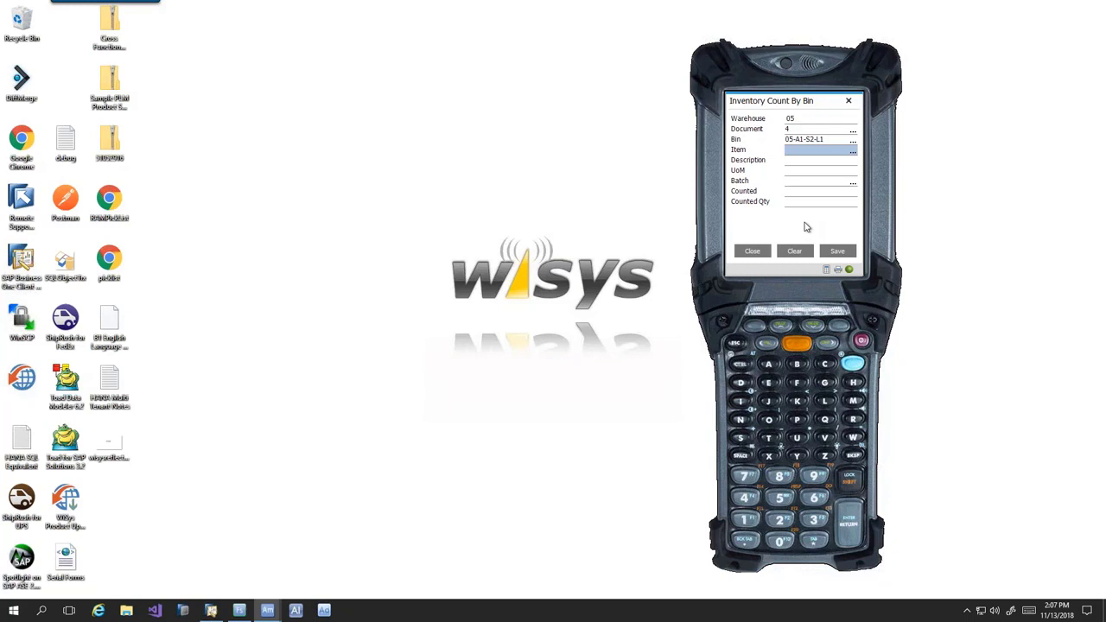
# - Record a counted quantity of 3 for item A00002 in bin 05-A1-S2-L1
pyautogui.write('A00002')
pyautogui.press('Return')
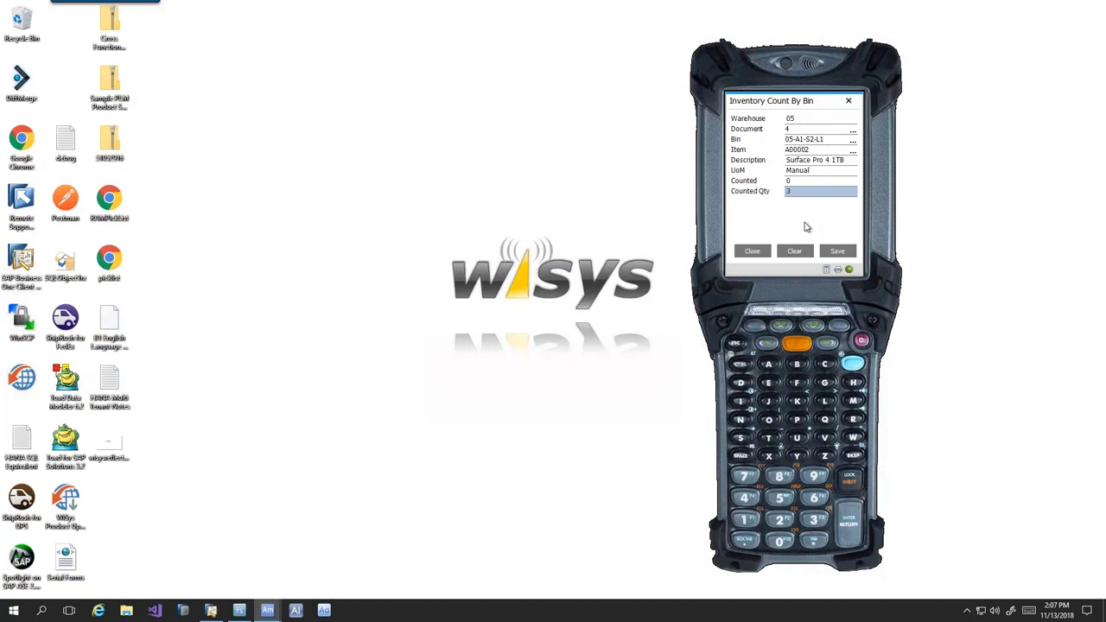
pyautogui.write('3')
pyautogui.press('Return')
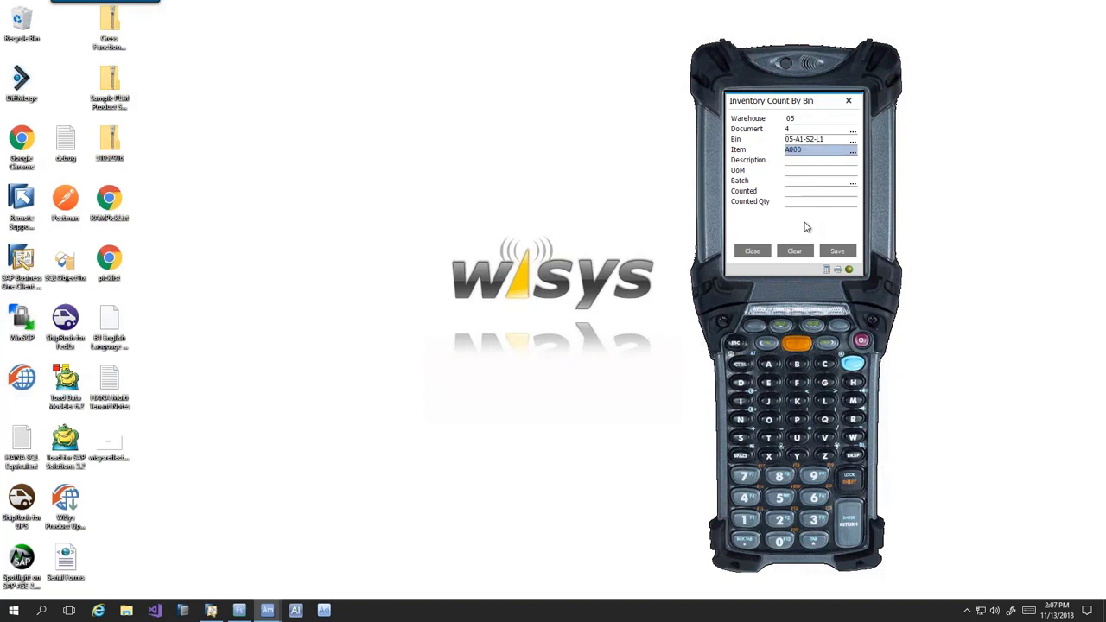
# - Enter a further counted quantity of 2 for item A00002 in the same bin
pyautogui.write('A00002')
pyautogui.press('Return')
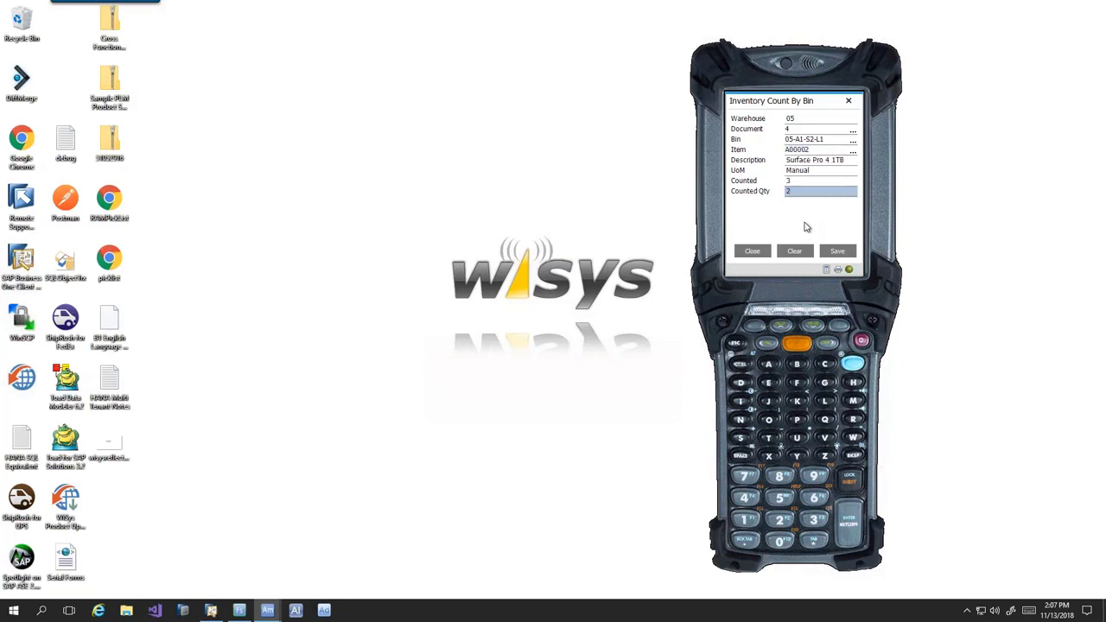
pyautogui.write('2')
pyautogui.press('Return')
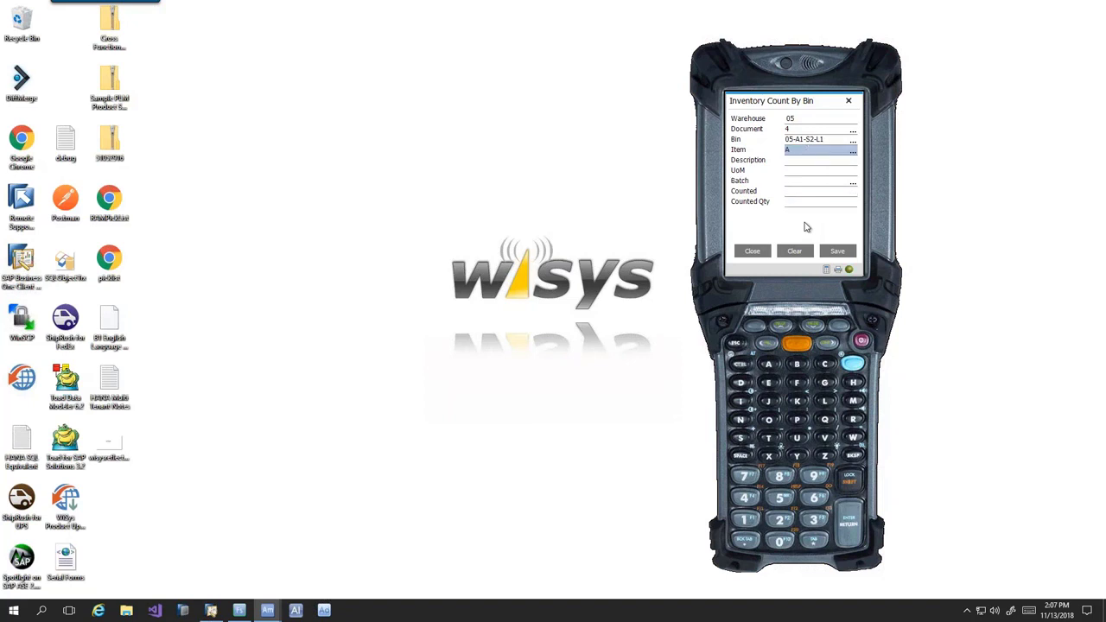
# - Enter item A00002 for another count, then switch to SAP Business One and check its line in the counting document
pyautogui.write('A00002')
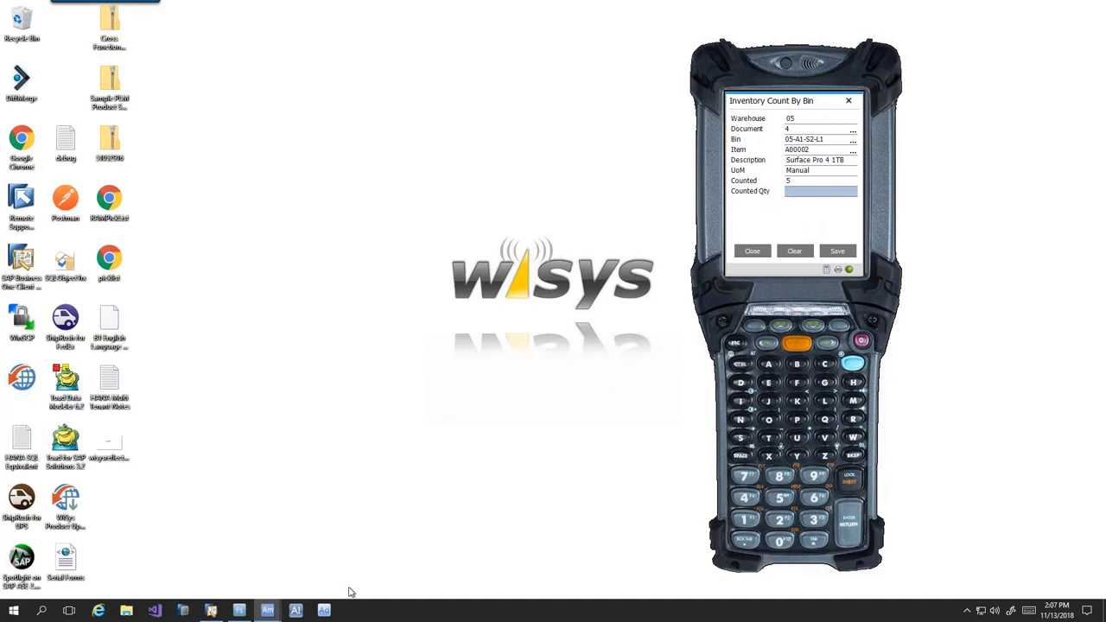
pyautogui.click(211, 611)
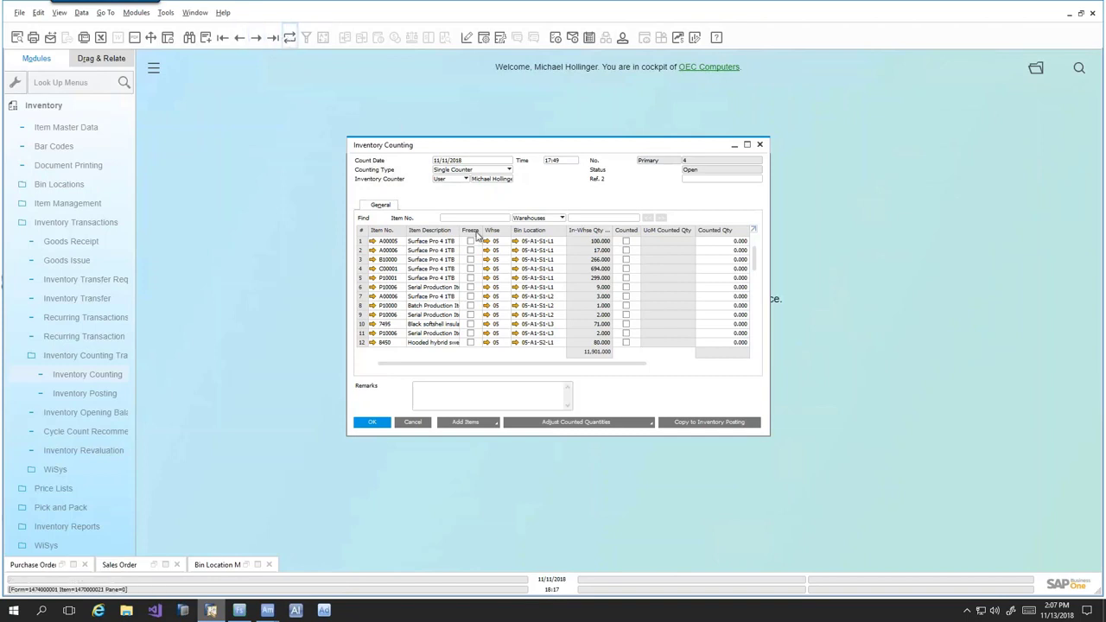
pyautogui.scroll(-8, 559, 295)
pyautogui.scroll(6, 559, 294)
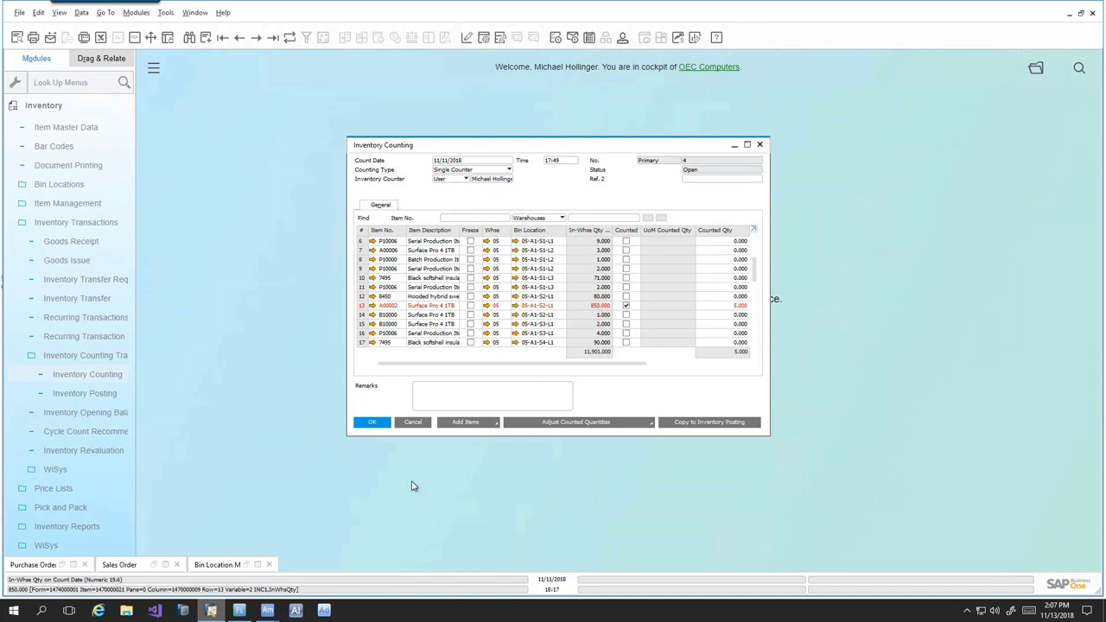
# - Switch back to Agility Mobile and record a further counted quantity of 845 for item A00002 in bin 05-A1-S2-L1
pyautogui.click(268, 612)
pyautogui.click(178, 555)
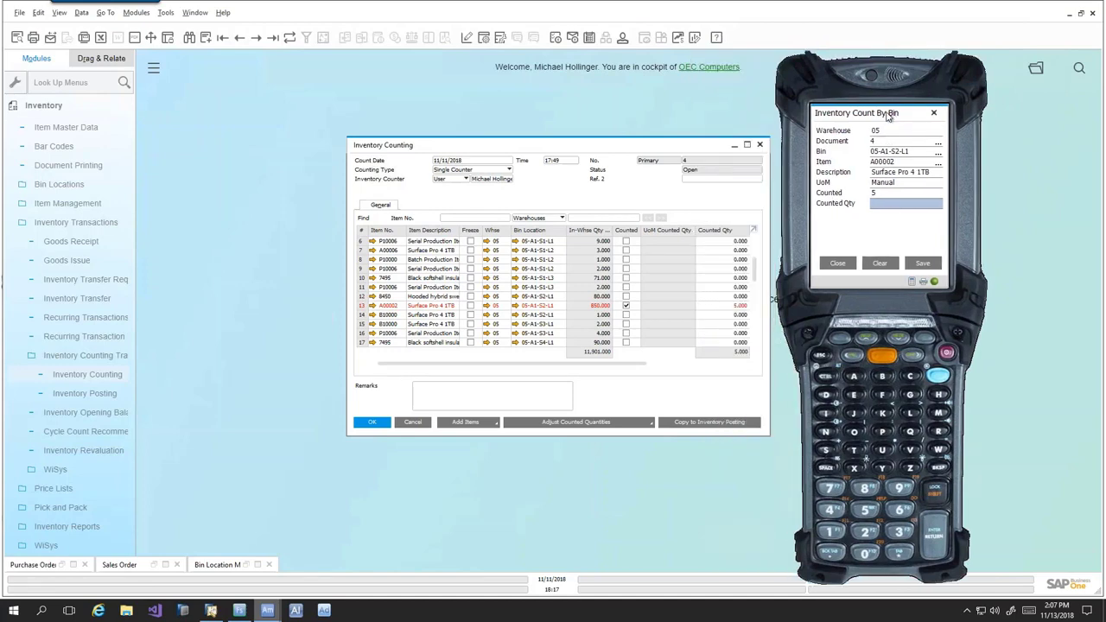
pyautogui.press('Return')
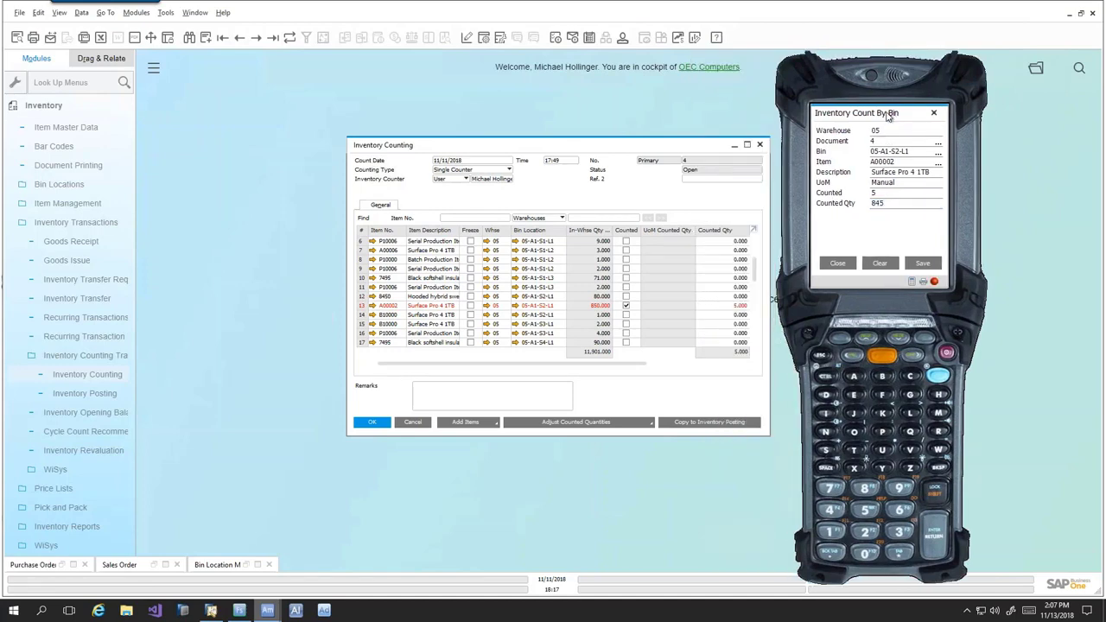
# - Return to the SAP Business One counting document and check the counted quantity of item A00002 in bin 05-A1-S2-L1
pyautogui.click(773, 299)
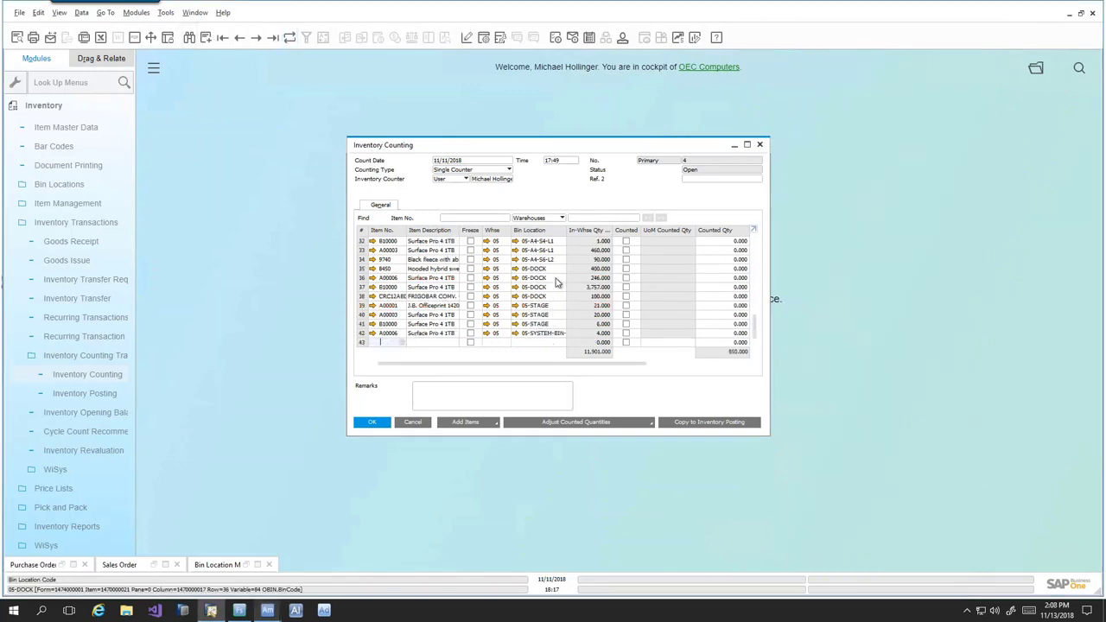
pyautogui.scroll(-2, 557, 285)
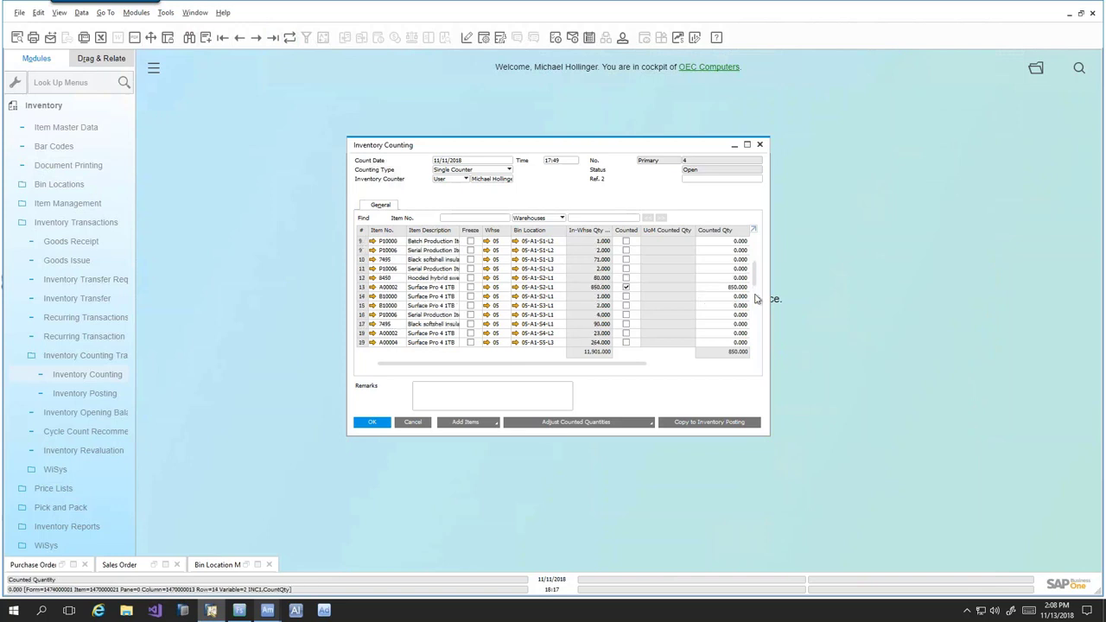
pyautogui.scroll(3, 765, 299)
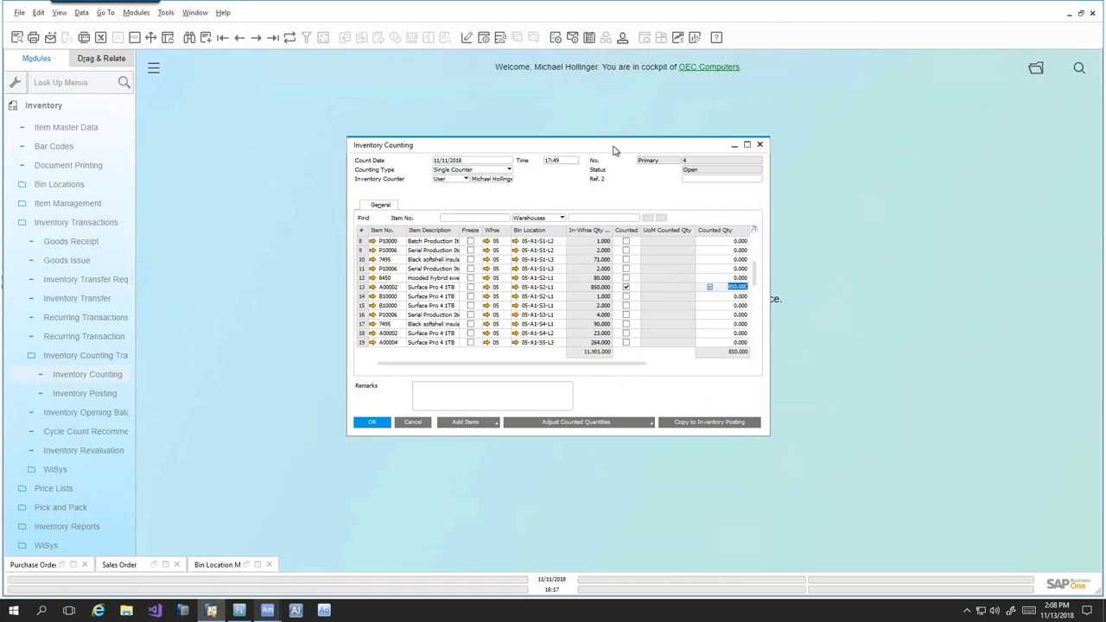
# - Minimize the counting document and SAP Business One, then close Inventory Count By Bin to return to the Agility Mobile main menu
pyautogui.moveTo(614, 151); pyautogui.dragTo(582, 141)
pyautogui.click(707, 137)
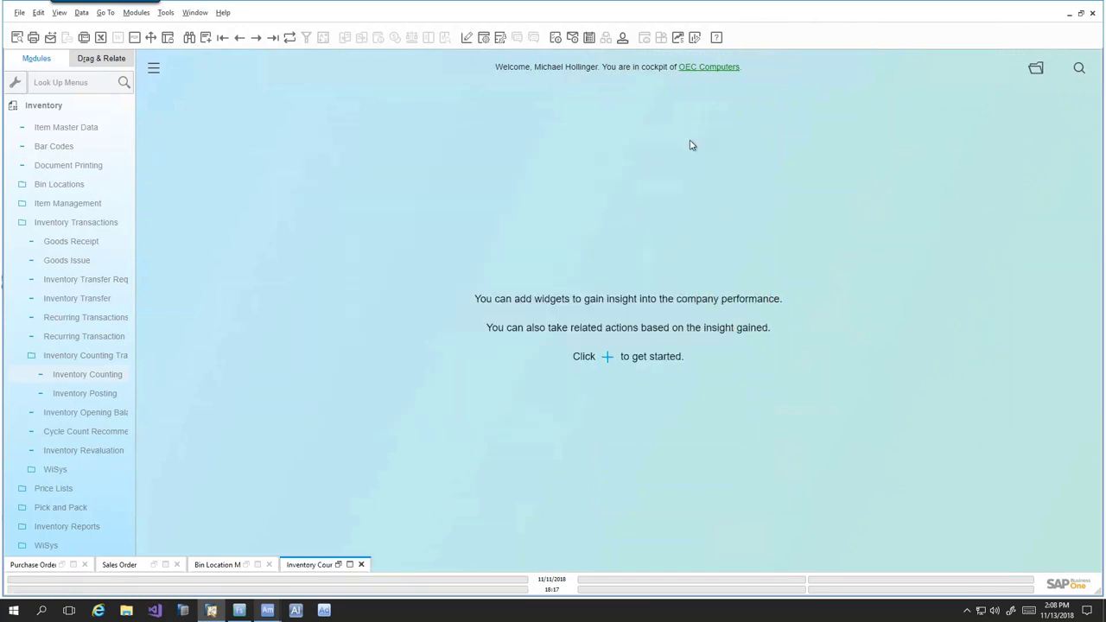
pyautogui.click(1069, 13)
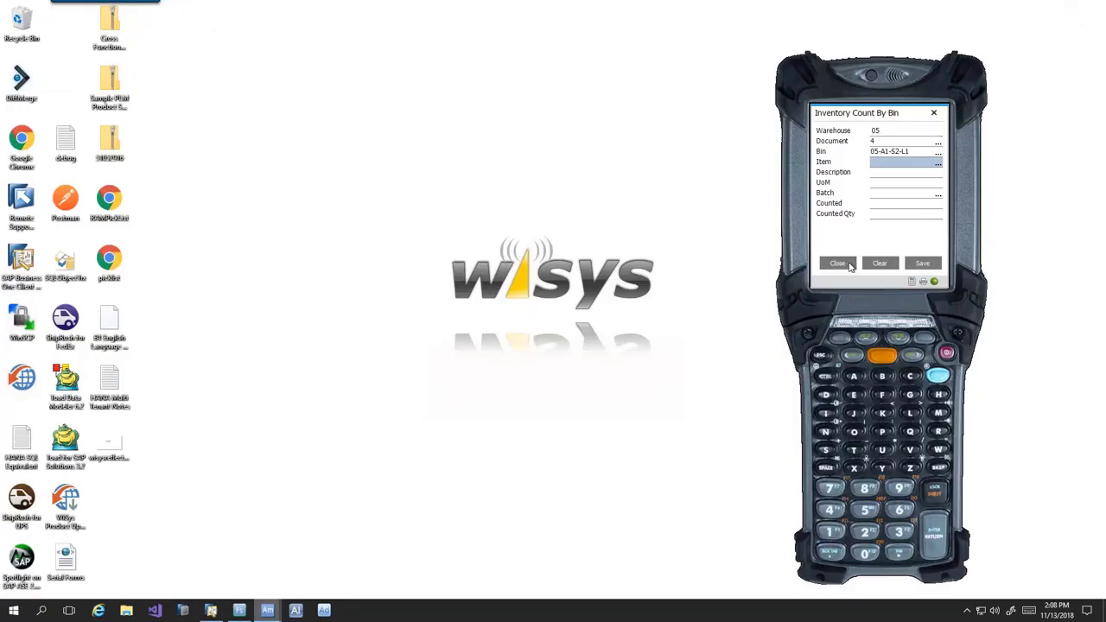
pyautogui.click(850, 266)
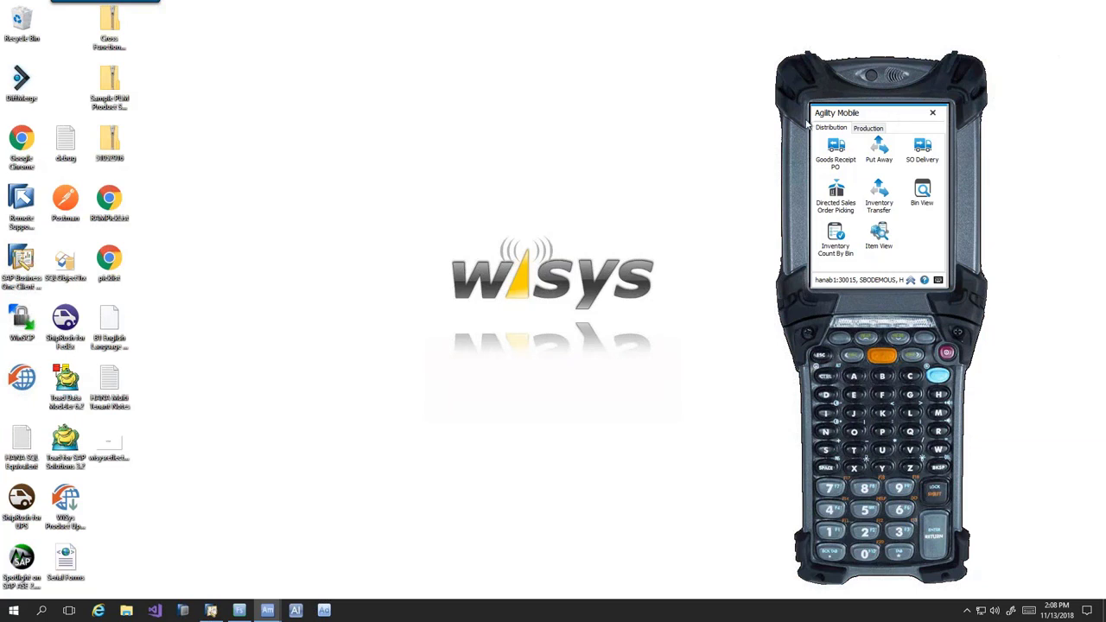
pyautogui.moveTo(842, 111); pyautogui.dragTo(786, 108)
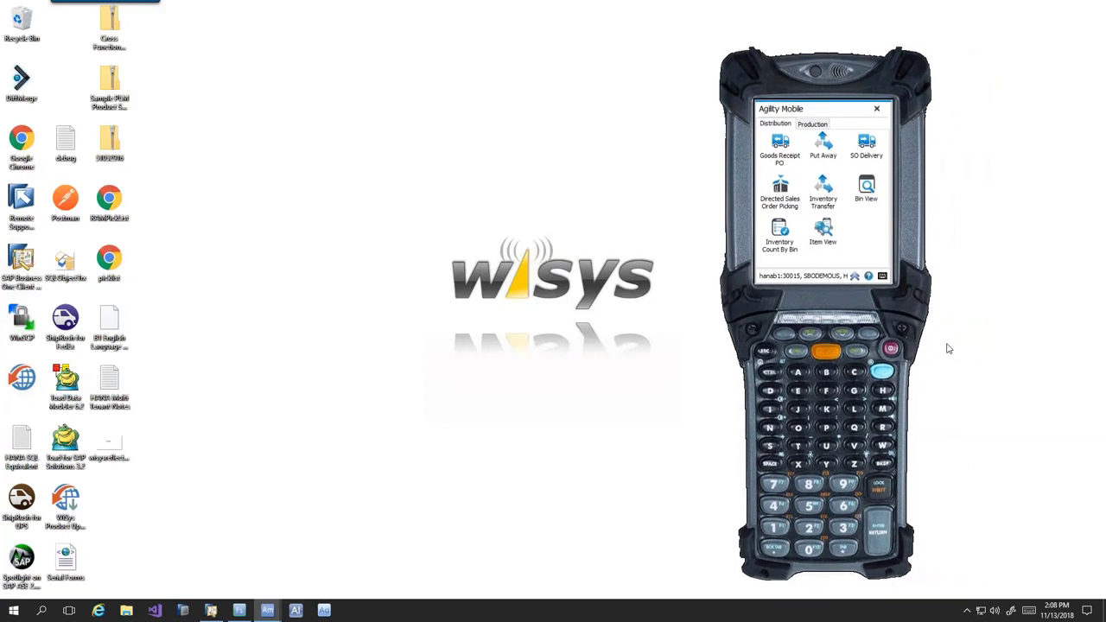